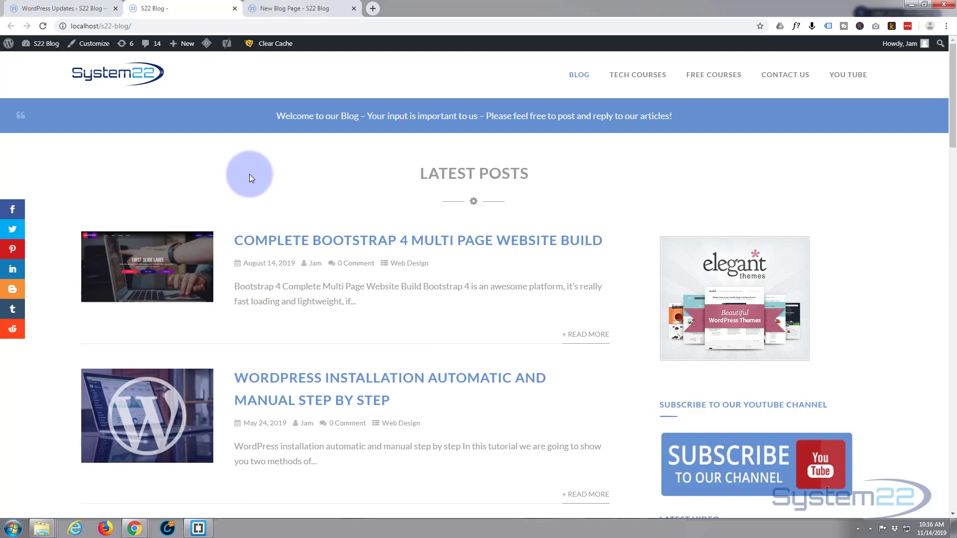
# Examine the current blog page and the New Blog Page preview, including its post cards and pagination.
pyautogui.scroll(-12, 249, 177)
pyautogui.scroll(12, 247, 178)
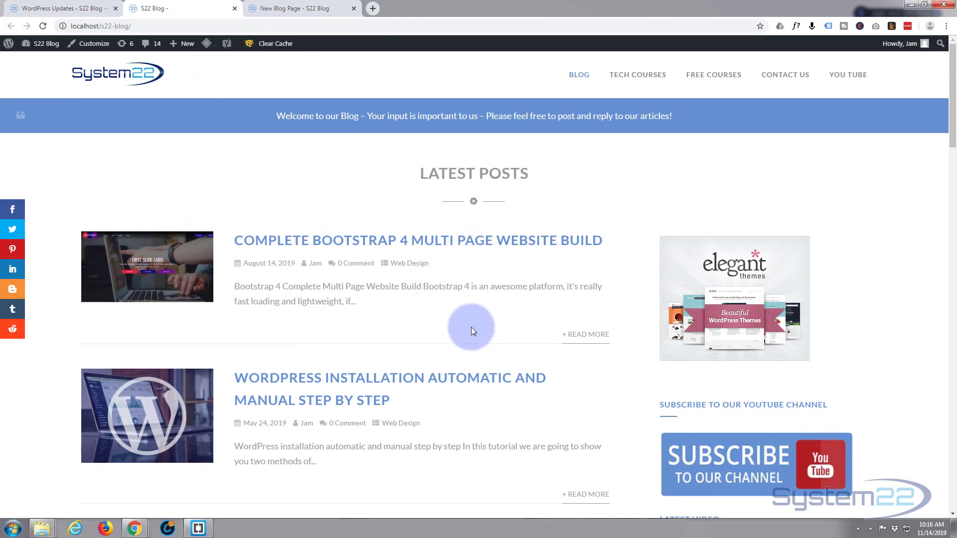
pyautogui.click(291, 8)
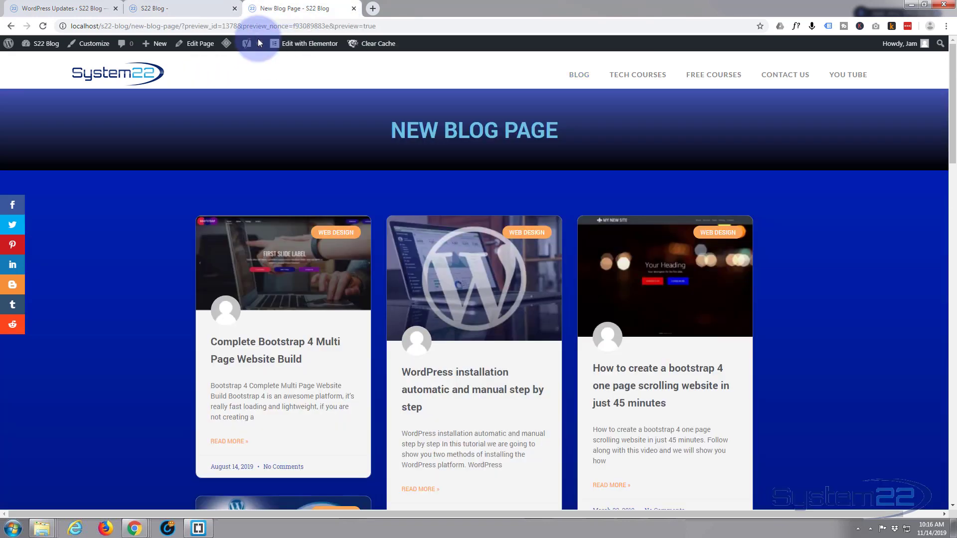
pyautogui.scroll(-10, 103, 232)
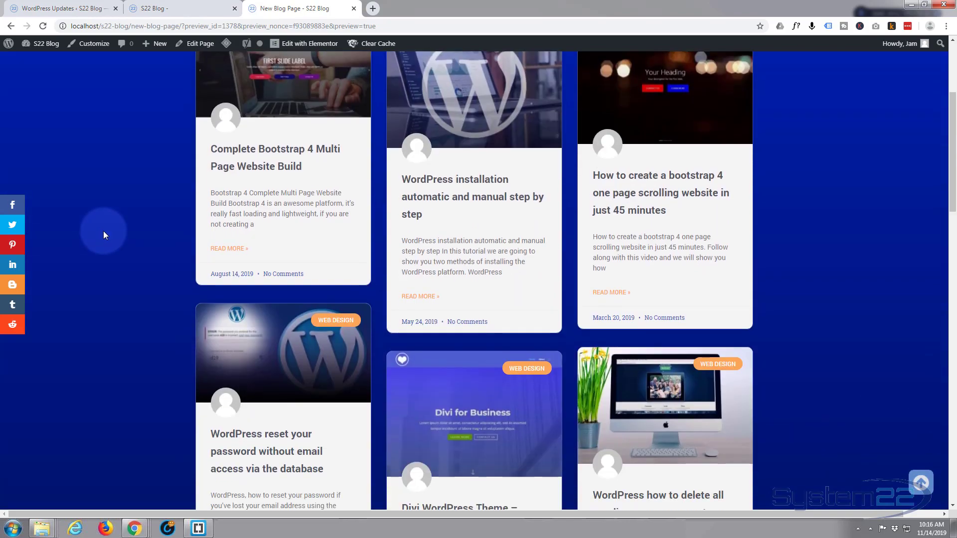
pyautogui.scroll(-10, 103, 232)
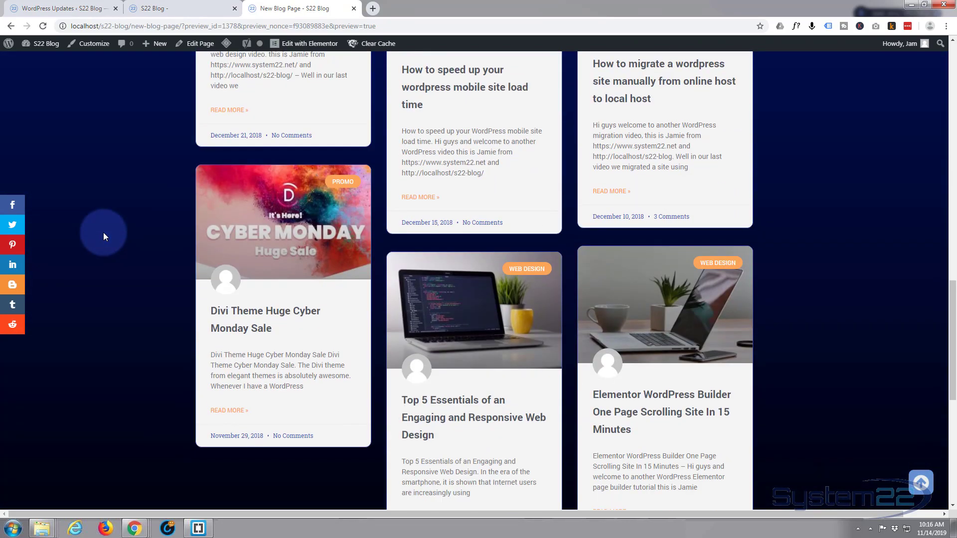
pyautogui.scroll(5, 101, 234)
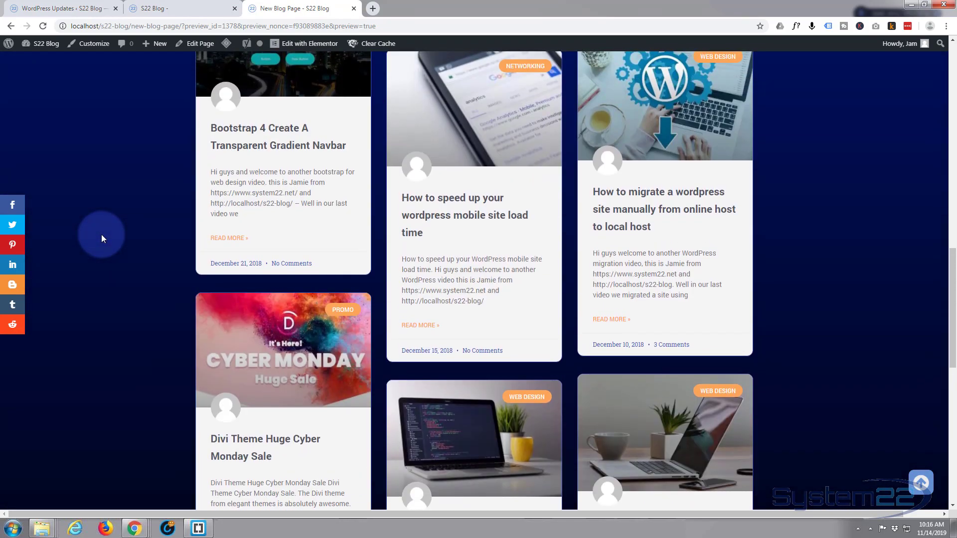
pyautogui.scroll(-3, 101, 234)
pyautogui.scroll(-2, 102, 234)
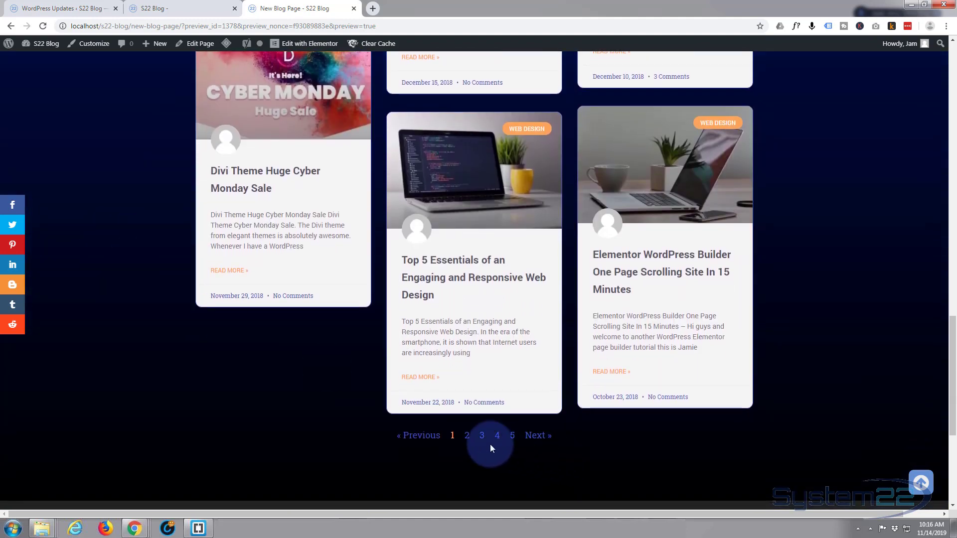
pyautogui.scroll(10, 180, 228)
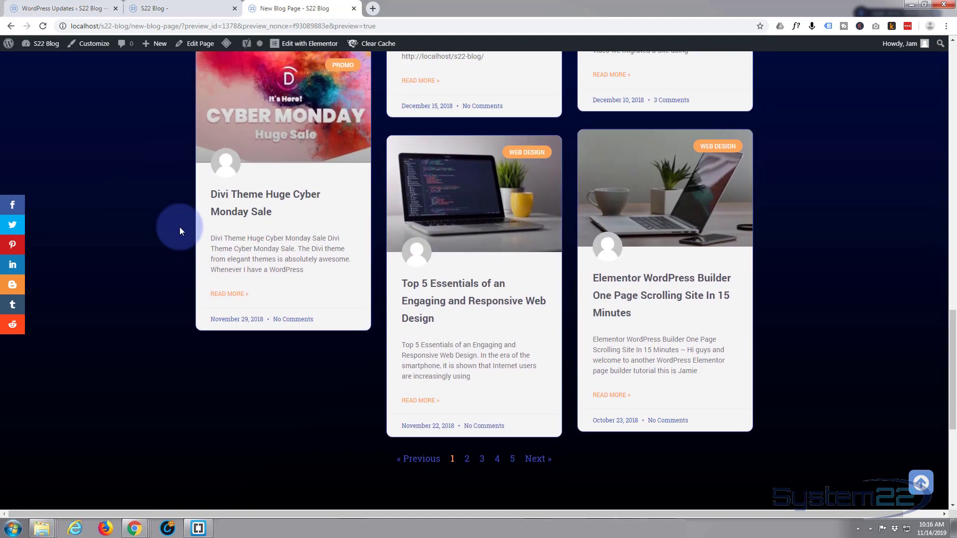
pyautogui.scroll(8, 180, 226)
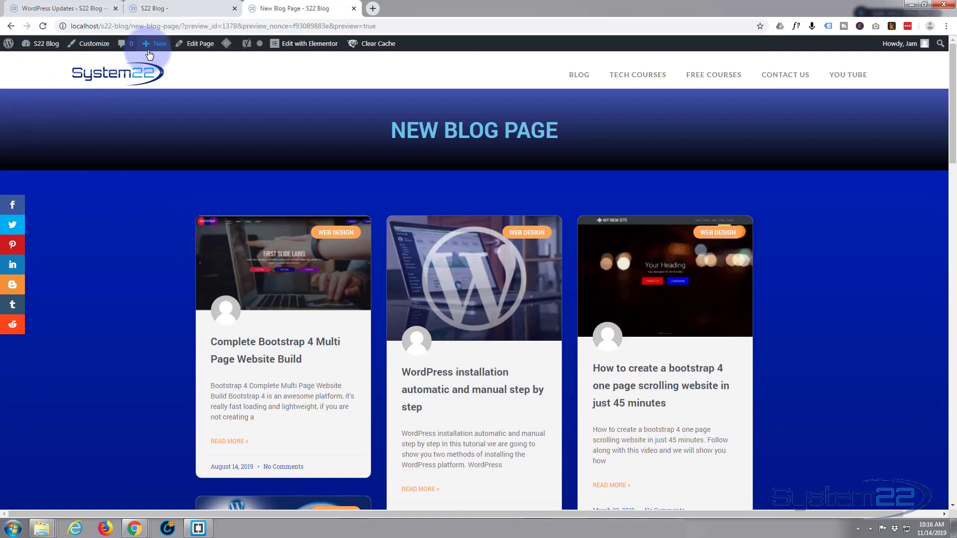
# Create a new WordPress page titled "Elementor Blog".
pyautogui.moveTo(154, 47)
pyautogui.click(151, 88)
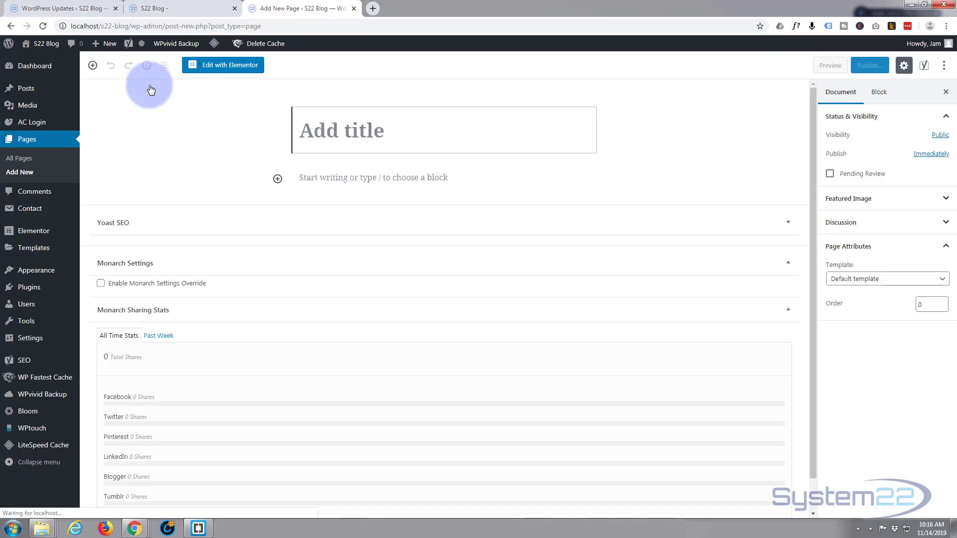
pyautogui.click(443, 116)
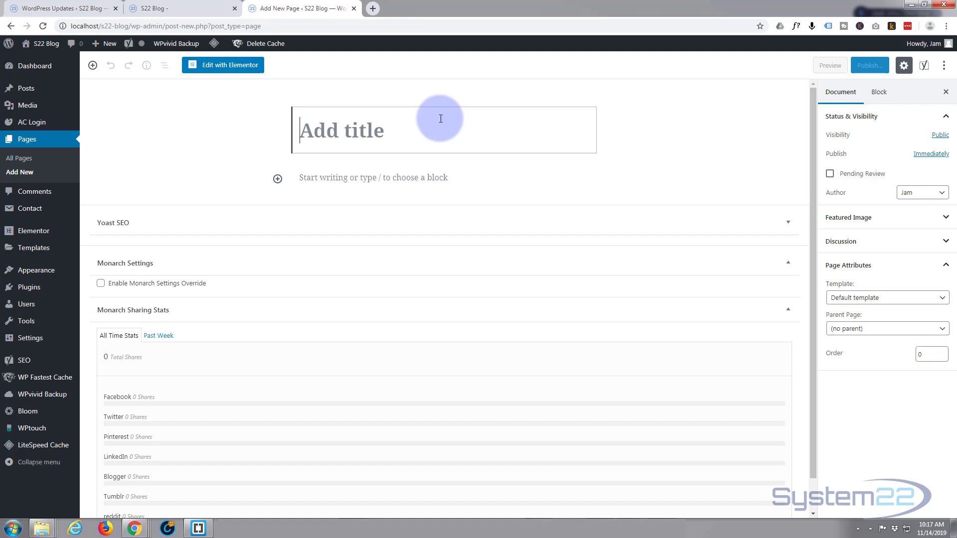
pyautogui.write('Elem')
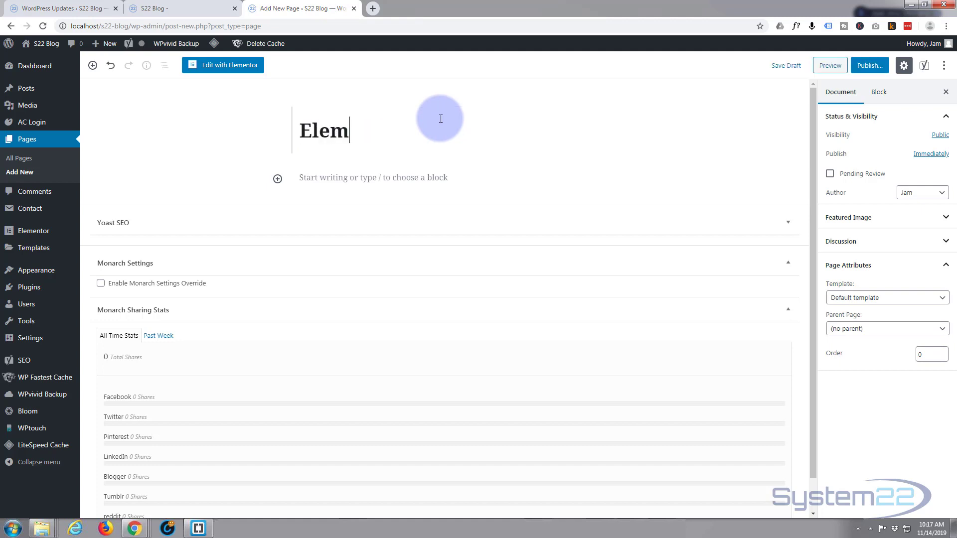
pyautogui.write('entor Blog')
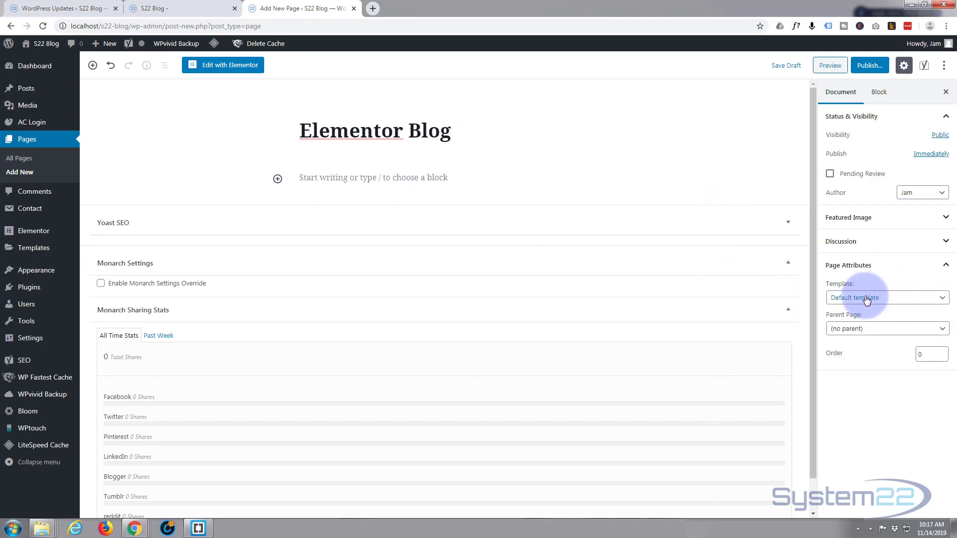
# Assign the Elementor Full Width template to the page and open it for editing in Elementor.
pyautogui.click(905, 269)
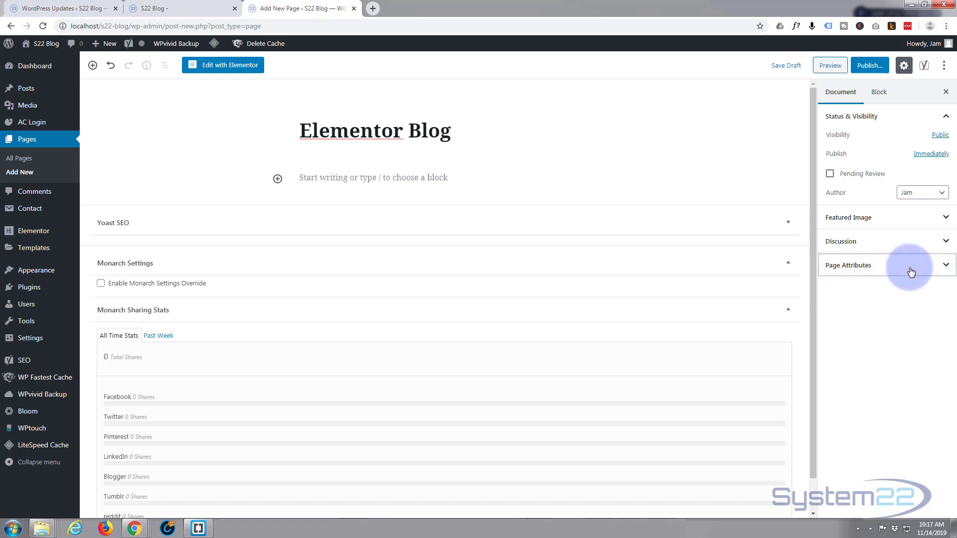
pyautogui.click(936, 269)
pyautogui.click(933, 297)
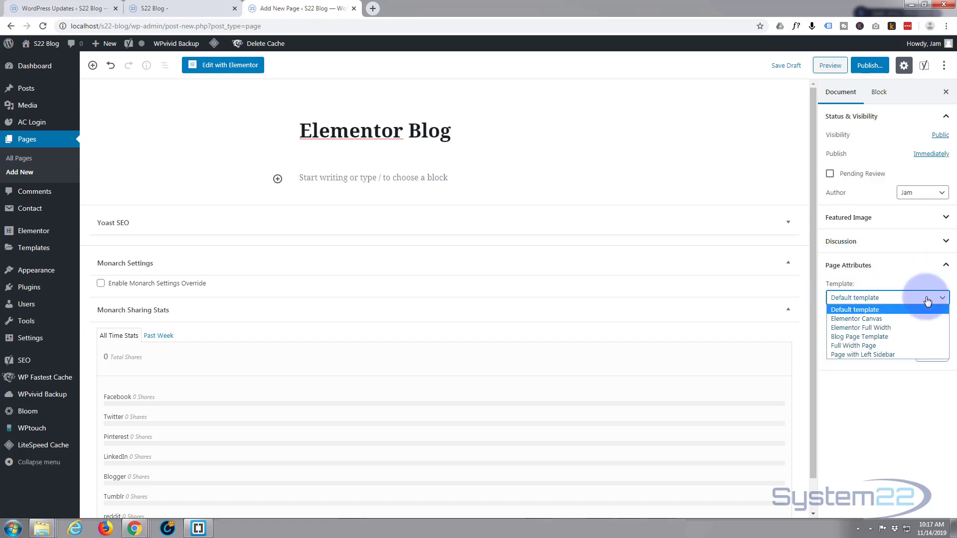
pyautogui.click(889, 328)
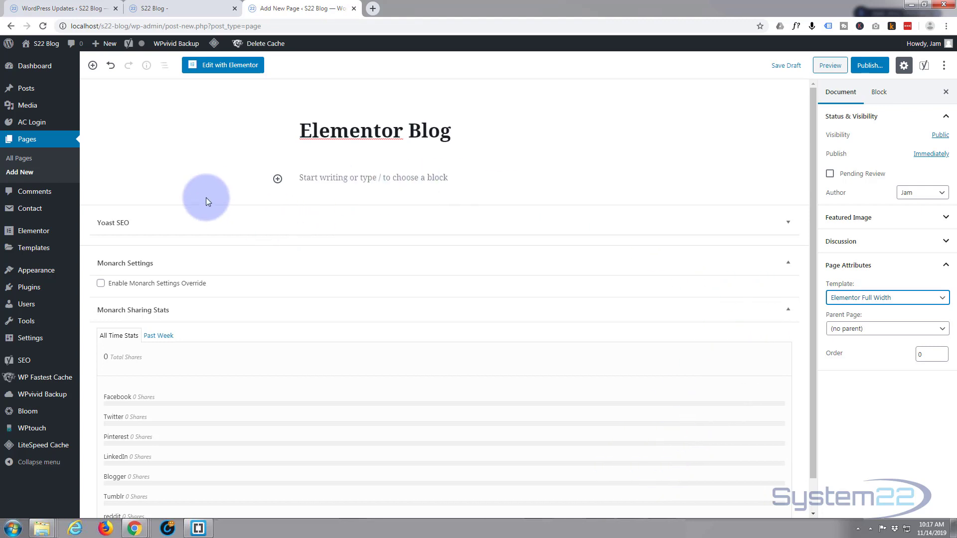
pyautogui.click(228, 66)
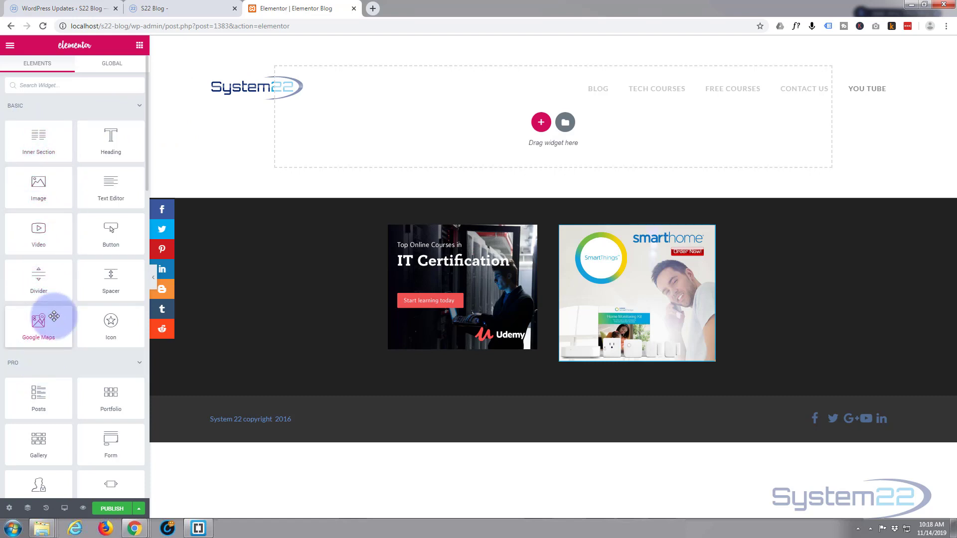
# Look through the available Elementor widgets to locate the Posts widget in the Pro group.
pyautogui.scroll(-6, 91, 259)
pyautogui.scroll(-9, 91, 260)
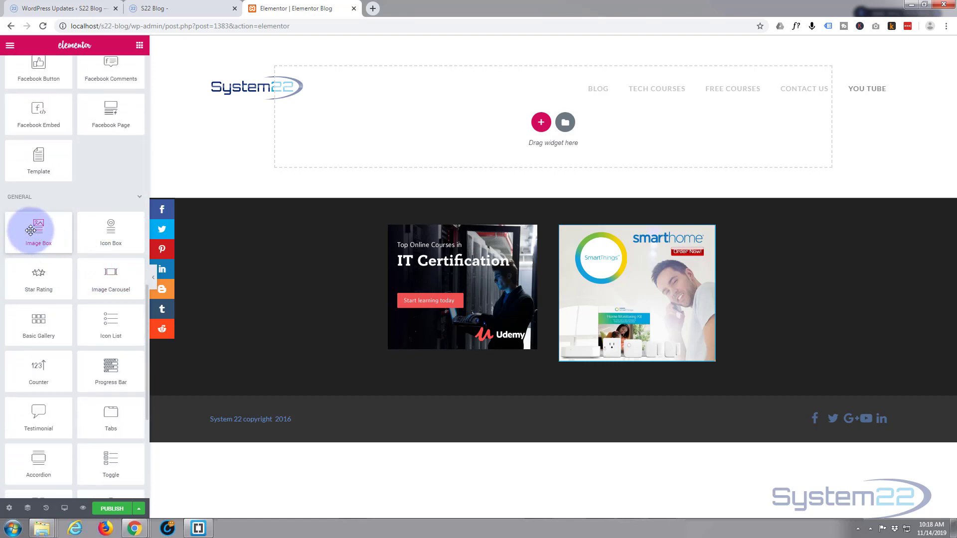
pyautogui.scroll(-3, 67, 302)
pyautogui.scroll(8, 67, 299)
pyautogui.scroll(4, 37, 216)
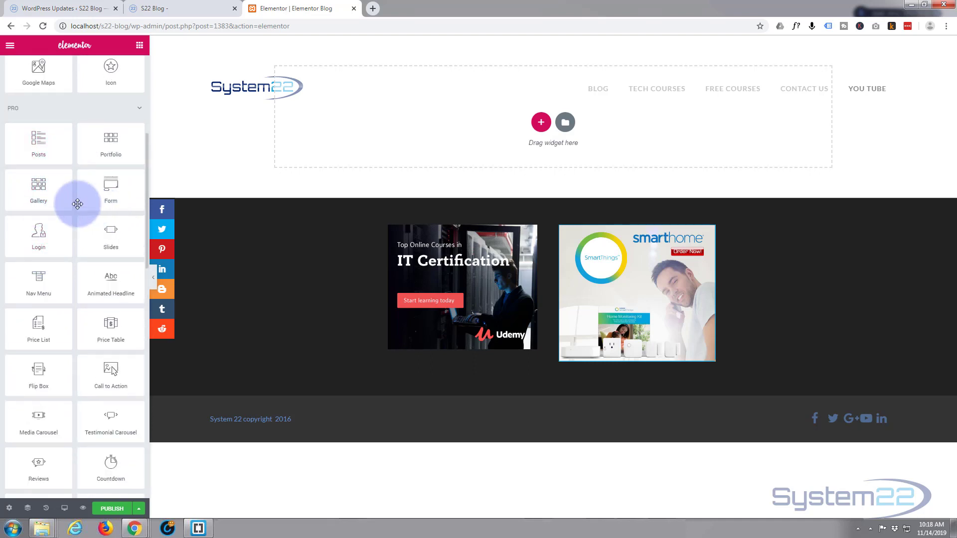
pyautogui.moveTo(45, 145); pyautogui.dragTo(11, 182)
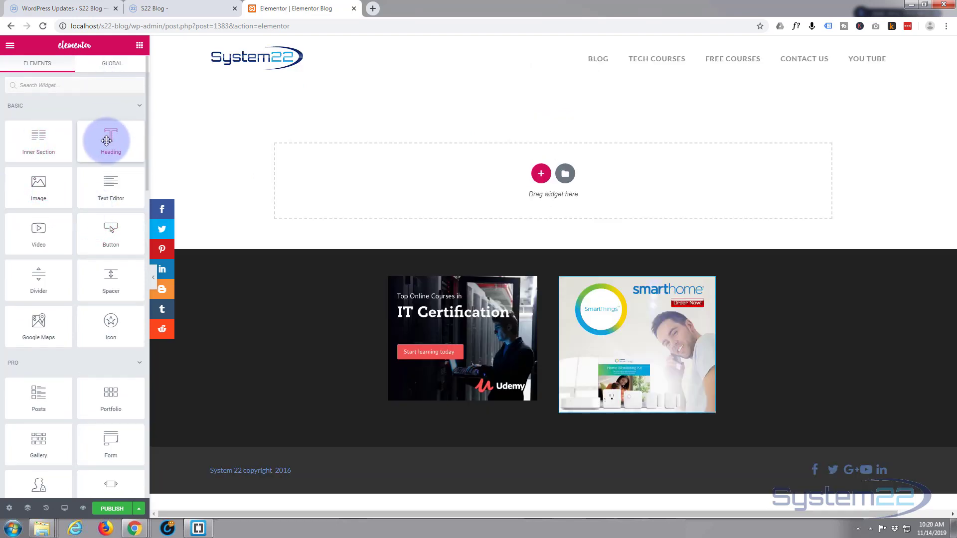
# Add a Heading widget to the empty page area with the title "Elementor Blog" and center it.
pyautogui.moveTo(106, 140); pyautogui.dragTo(548, 177)
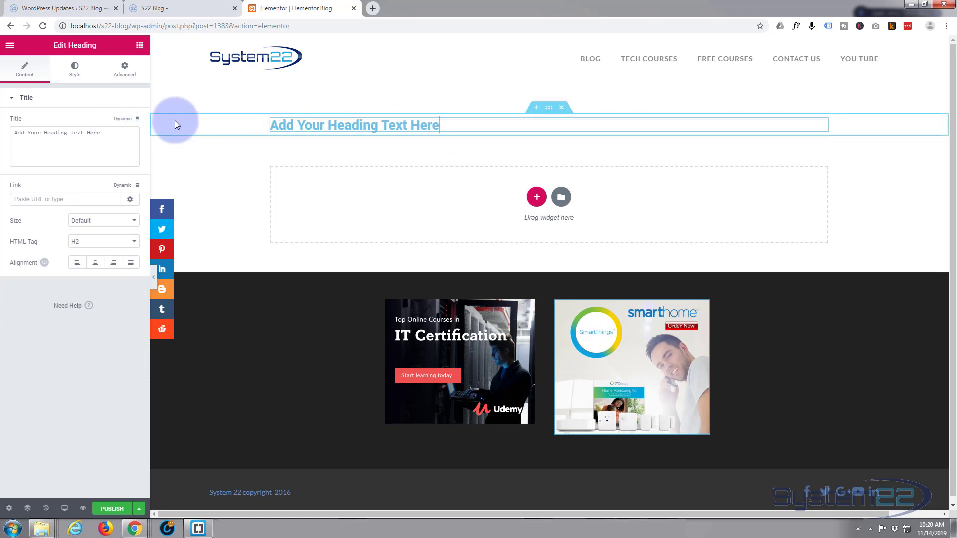
pyautogui.moveTo(101, 132); pyautogui.dragTo(1, 133)
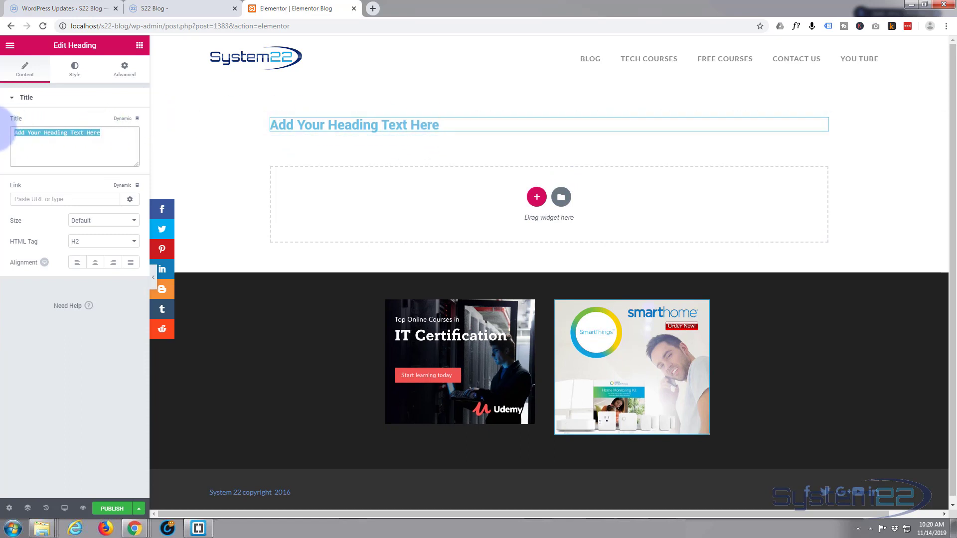
pyautogui.write('Elementor Blog')
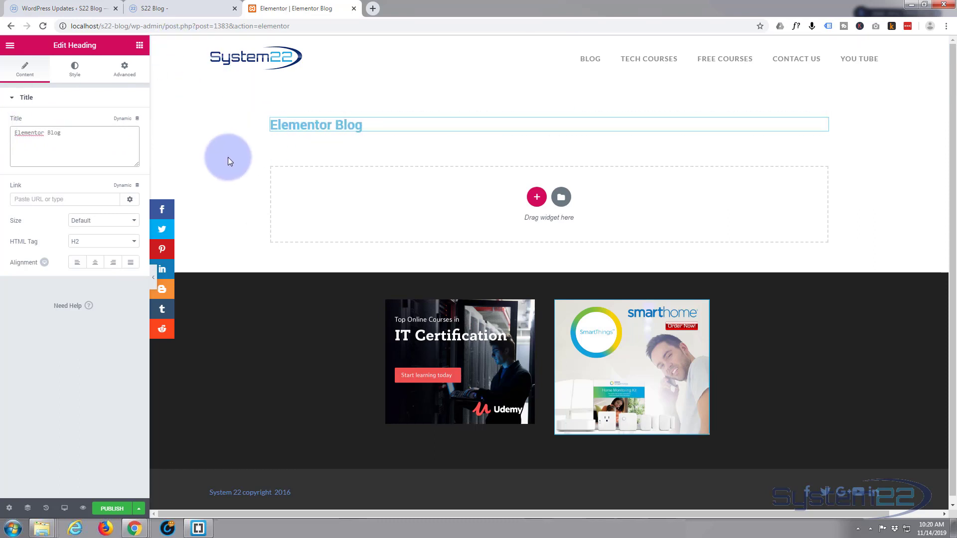
pyautogui.click(95, 263)
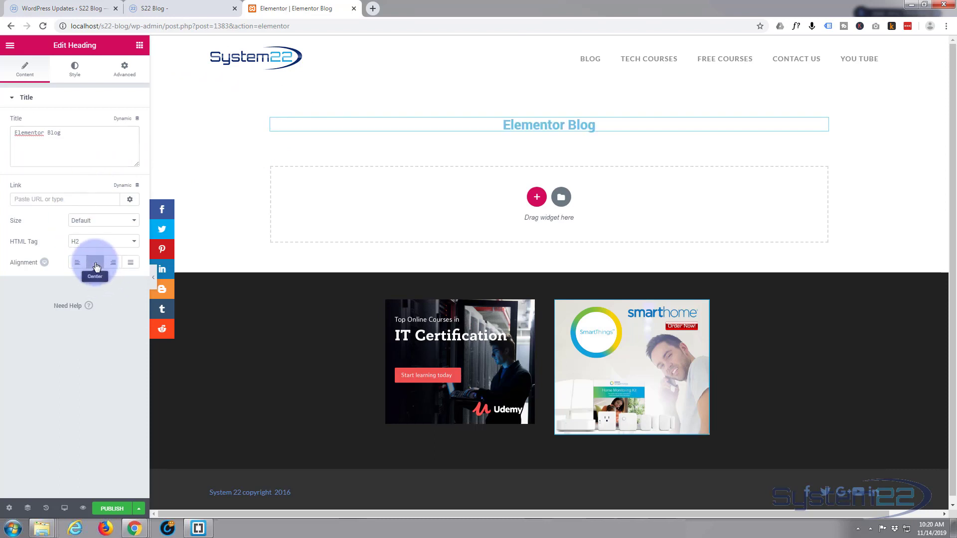
# Set the heading's typography to a size of 45 px with an uppercase transform.
pyautogui.click(76, 71)
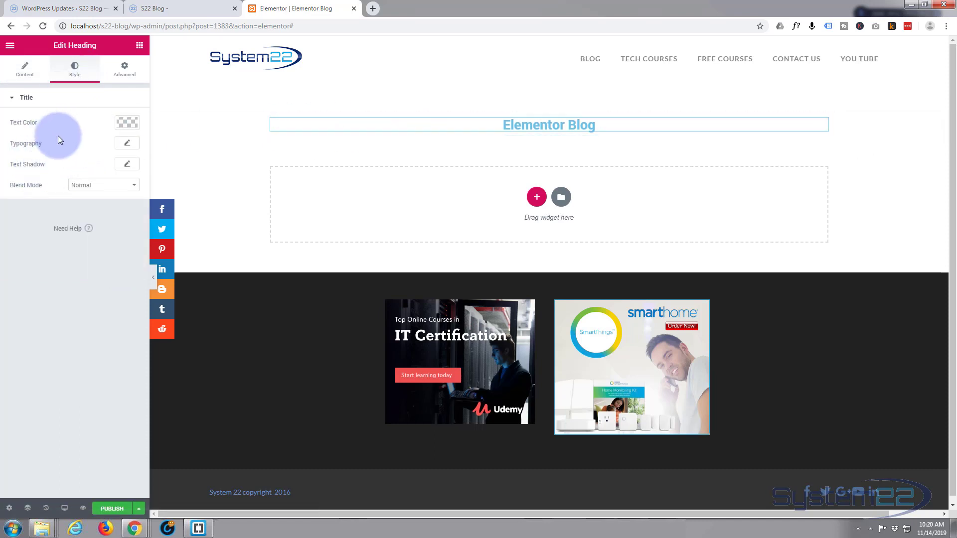
pyautogui.click(128, 144)
pyautogui.moveTo(18, 208); pyautogui.dragTo(35, 207)
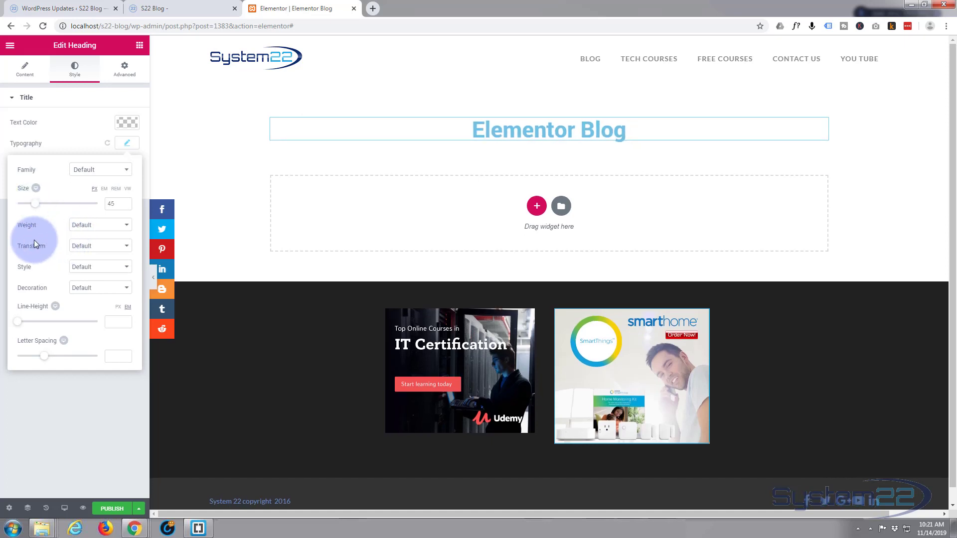
pyautogui.click(112, 247)
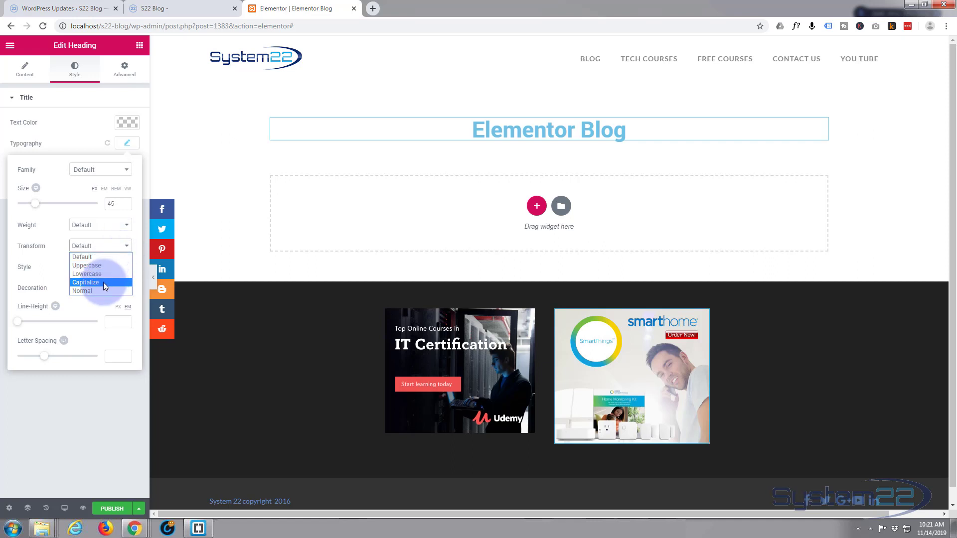
pyautogui.click(102, 266)
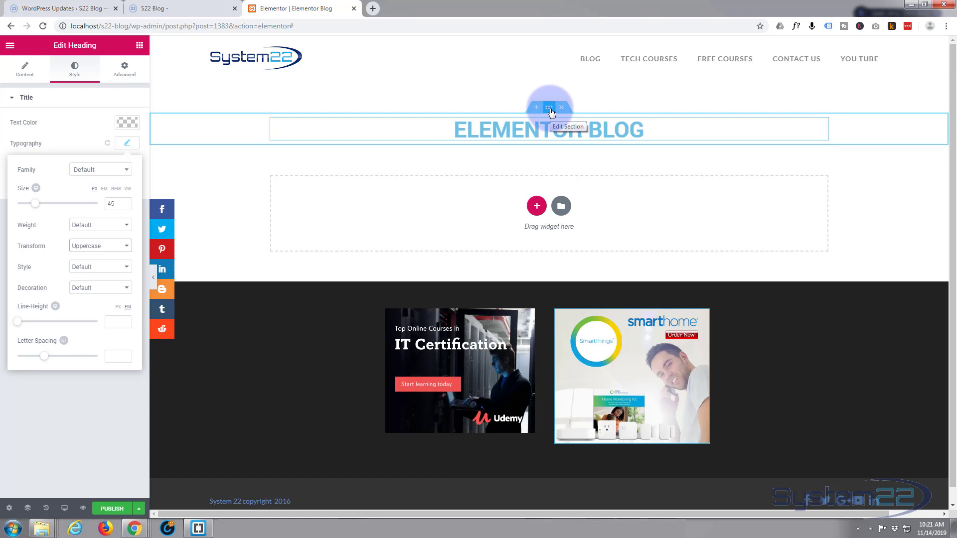
# Give the heading's section a gradient background running from the preset blue to black (#000000).
pyautogui.click(549, 108)
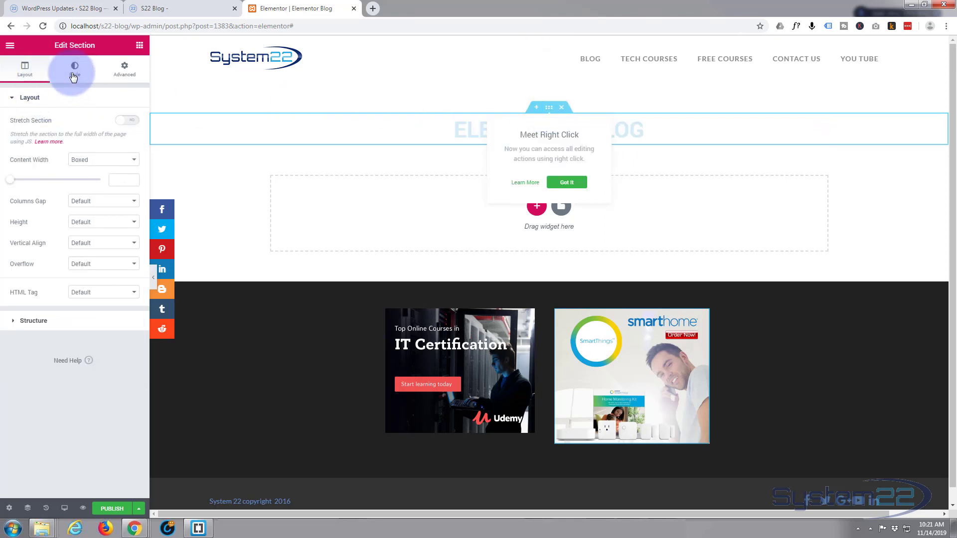
pyautogui.click(73, 75)
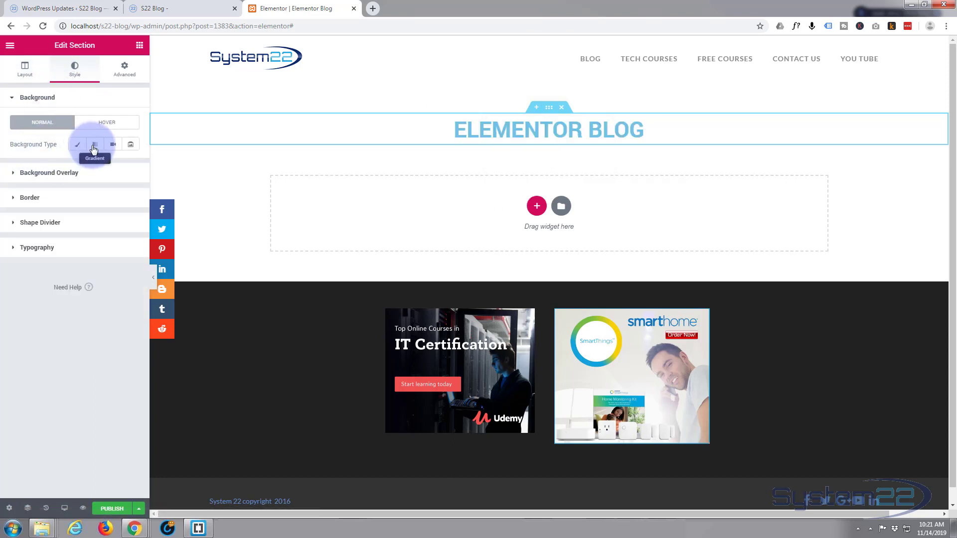
pyautogui.click(93, 146)
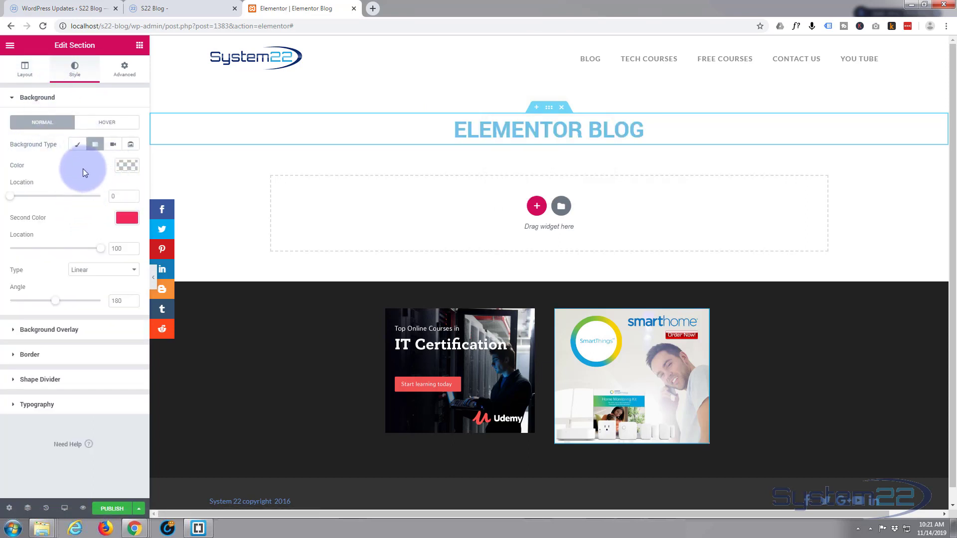
pyautogui.click(126, 167)
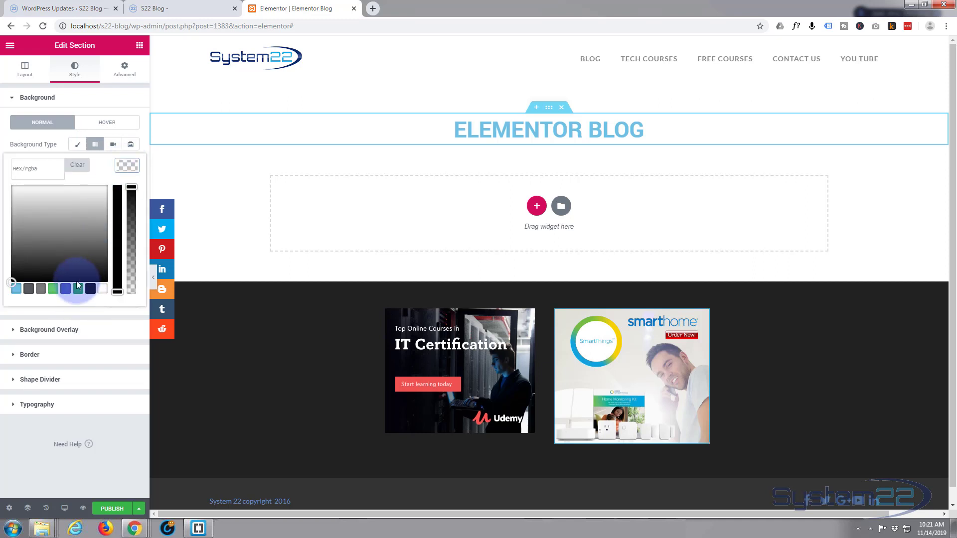
pyautogui.click(66, 288)
pyautogui.click(127, 165)
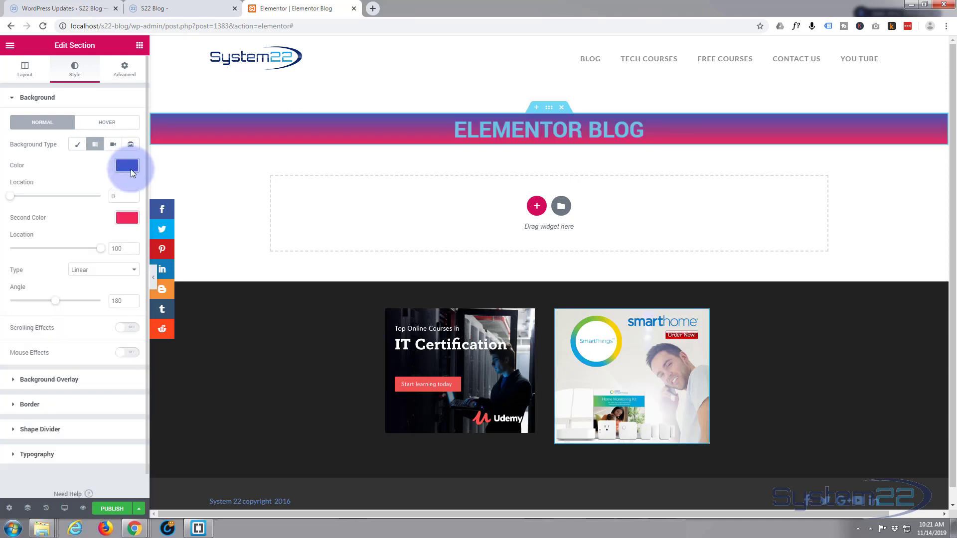
pyautogui.click(127, 217)
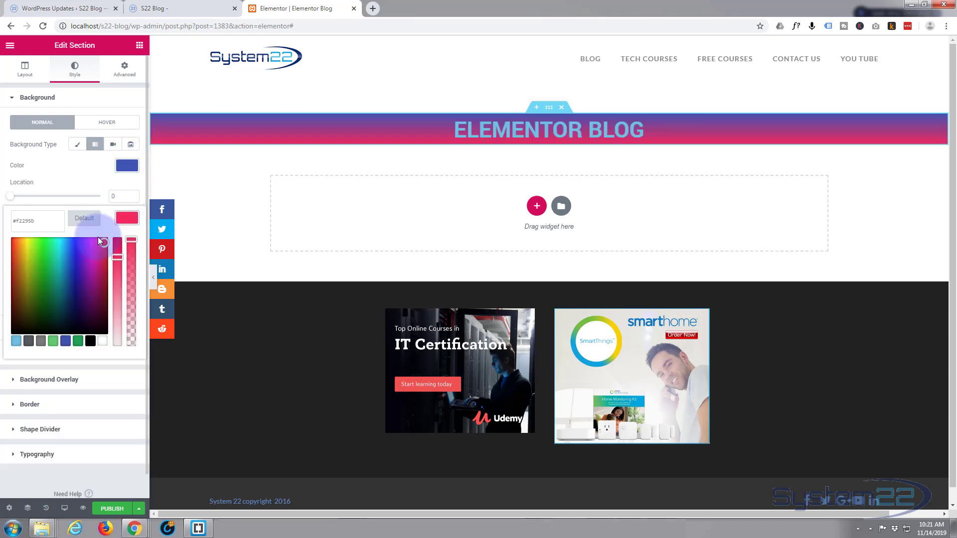
pyautogui.click(90, 341)
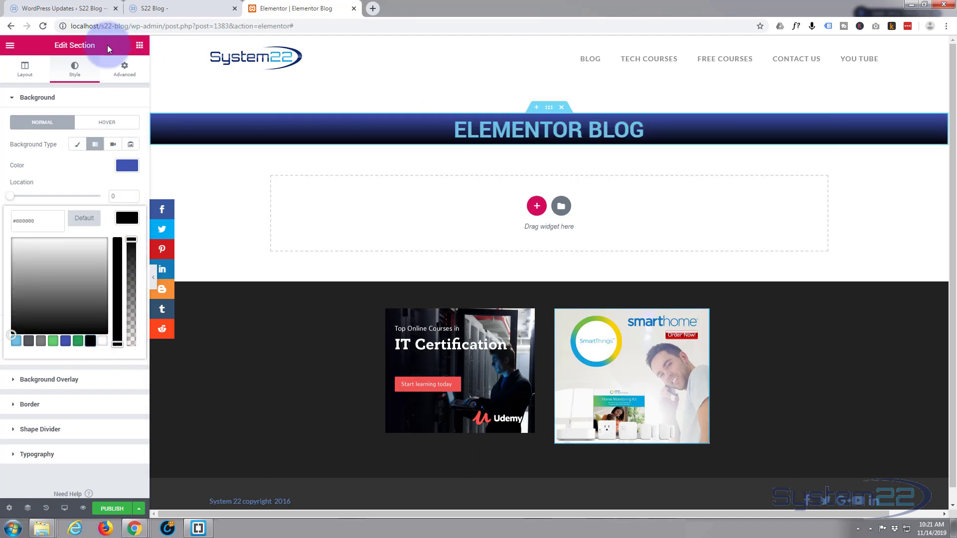
# Unlink the heading section's padding values and set its top and bottom padding to 50 px.
pyautogui.click(127, 69)
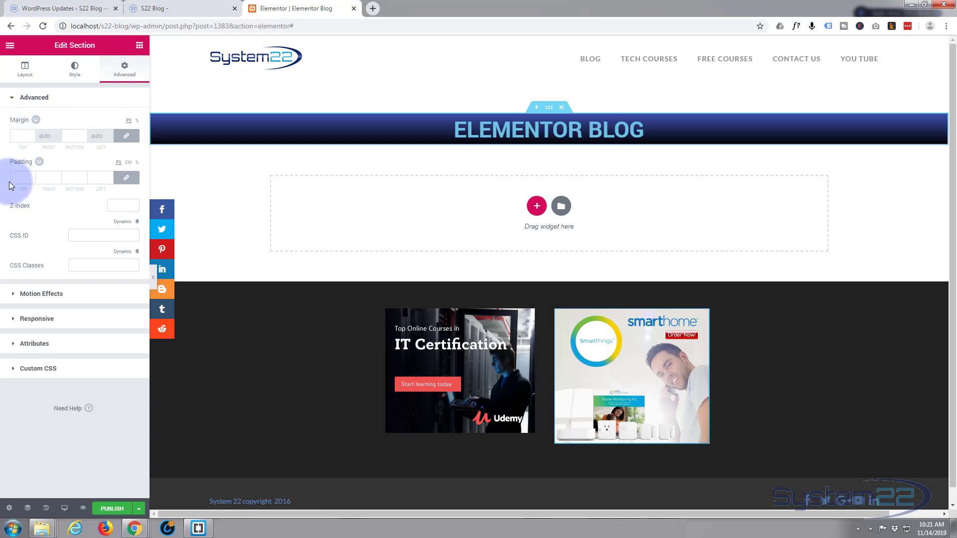
pyautogui.click(128, 181)
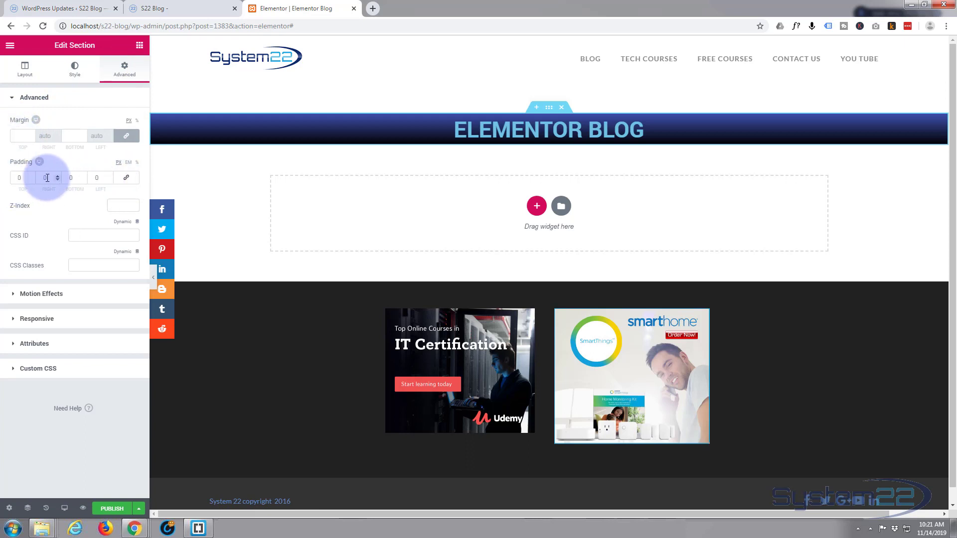
pyautogui.click(24, 178)
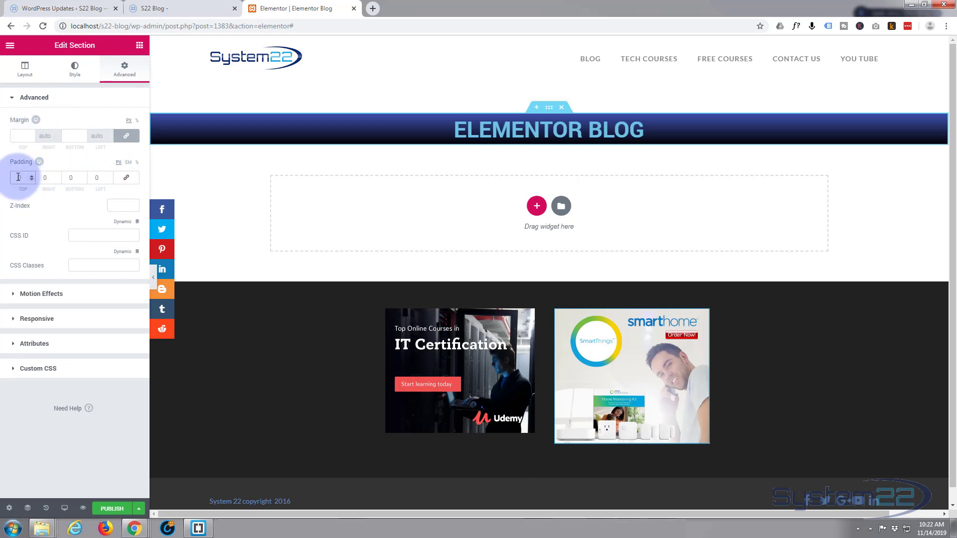
pyautogui.write('50')
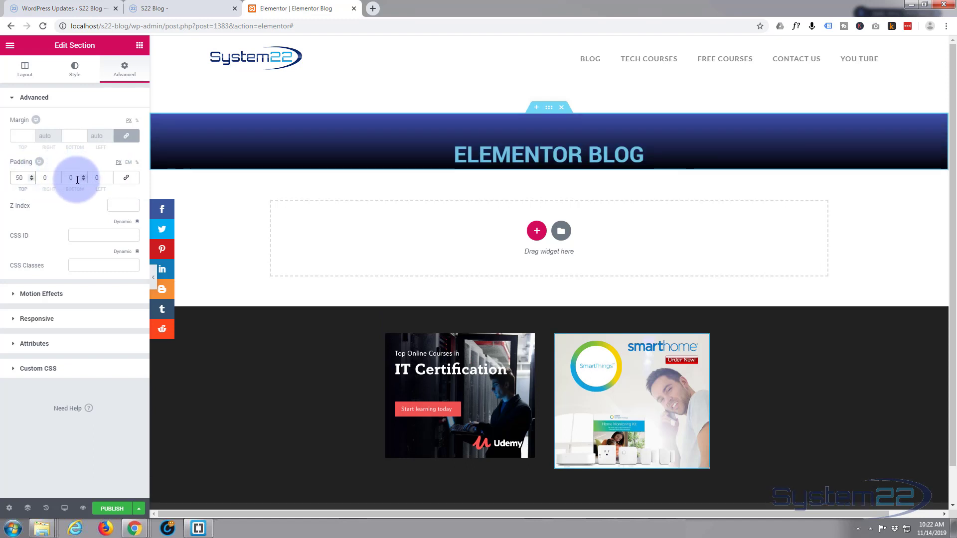
pyautogui.click(69, 177)
pyautogui.write('50')
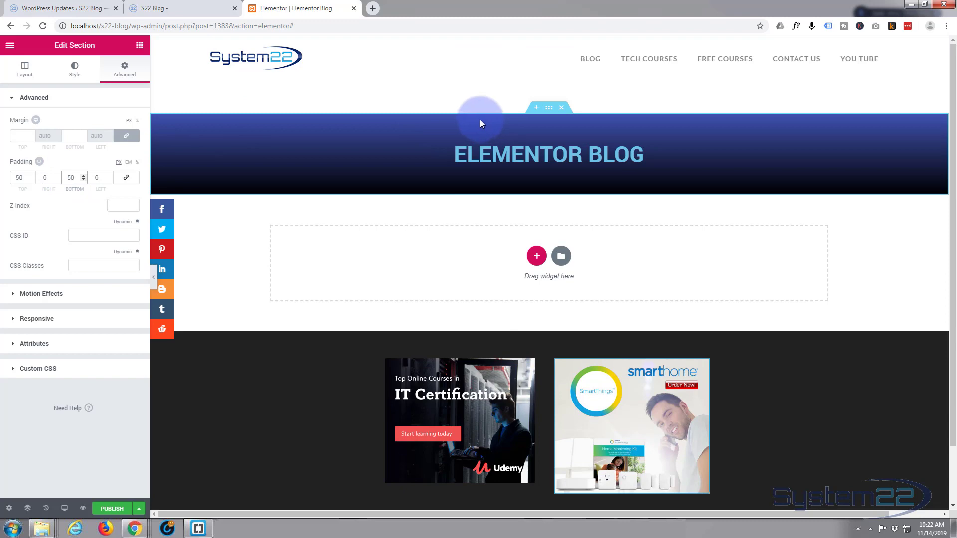
# Add the Pro Posts widget to the empty area below the heading section and review the resulting post grid.
pyautogui.scroll(-2, 480, 120)
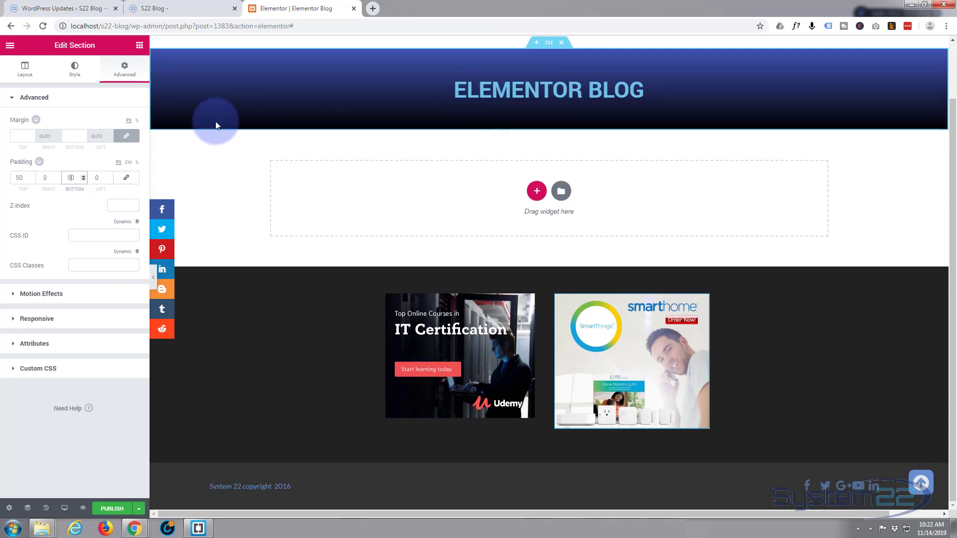
pyautogui.click(140, 46)
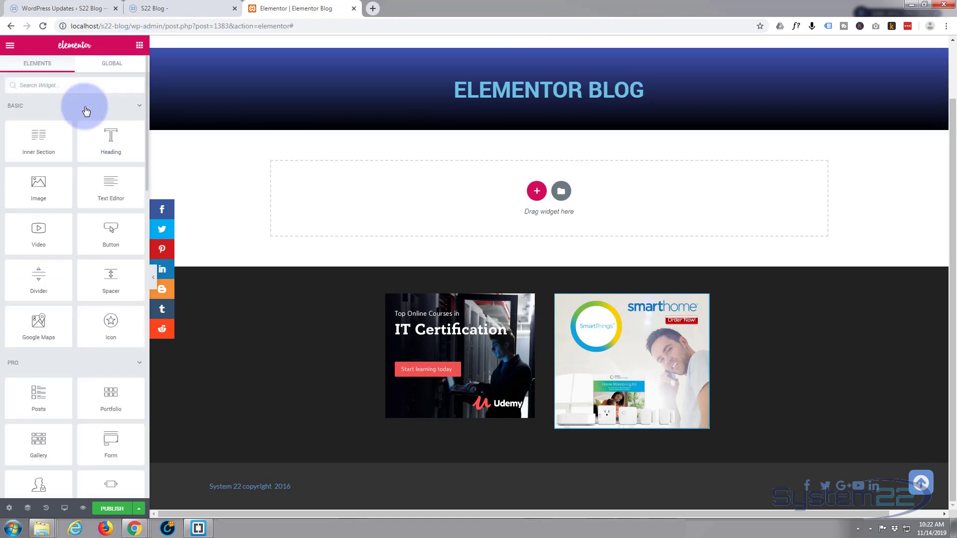
pyautogui.scroll(-3, 85, 104)
pyautogui.scroll(-2, 86, 105)
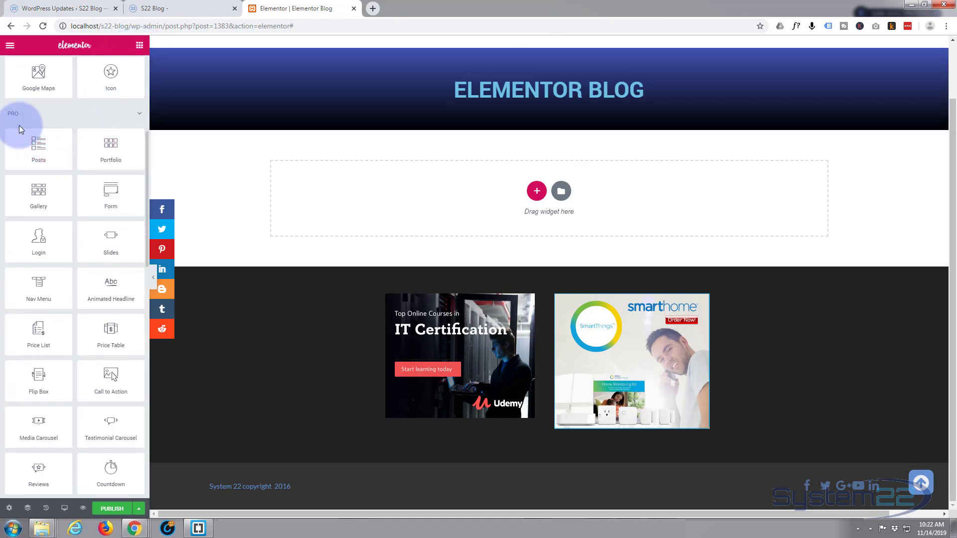
pyautogui.moveTo(35, 145); pyautogui.dragTo(284, 205)
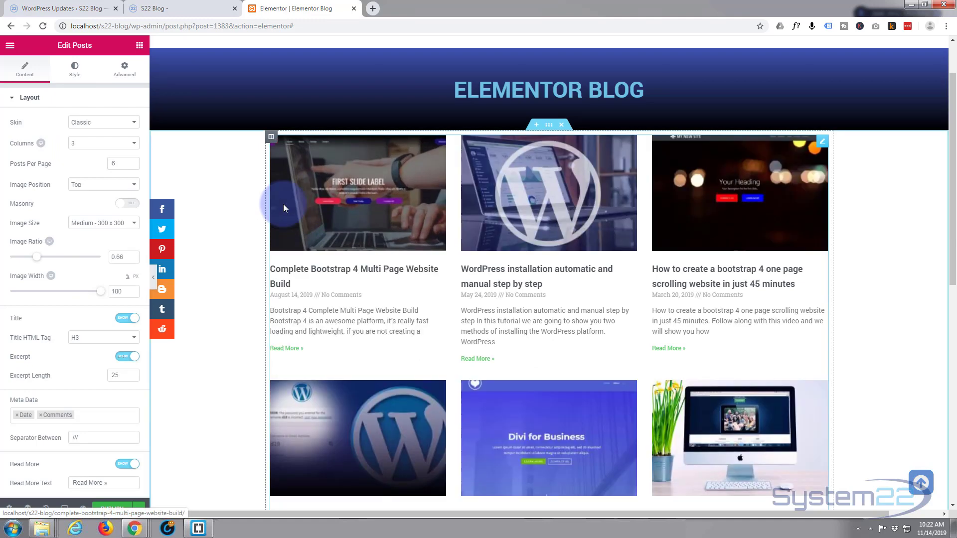
pyautogui.scroll(-5, 234, 265)
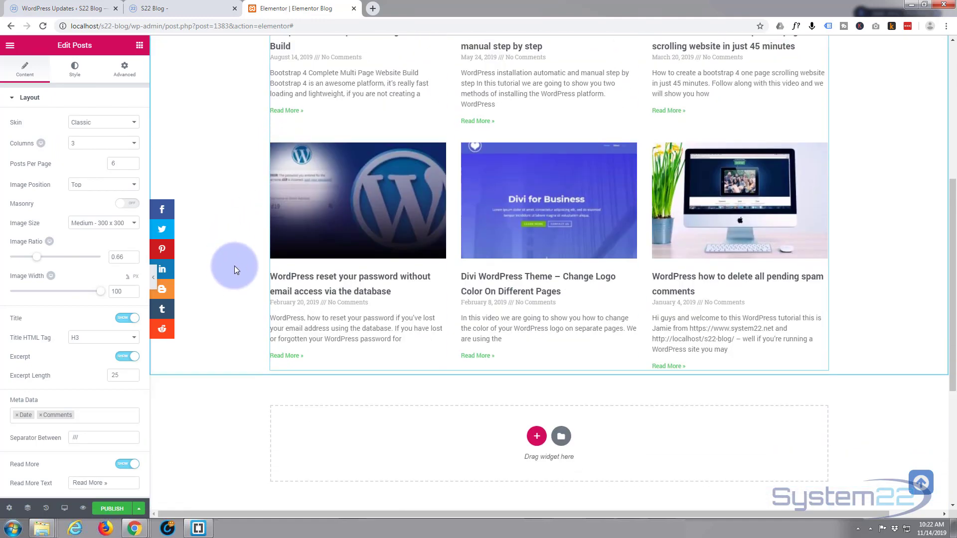
pyautogui.scroll(-4, 234, 265)
pyautogui.scroll(6, 234, 265)
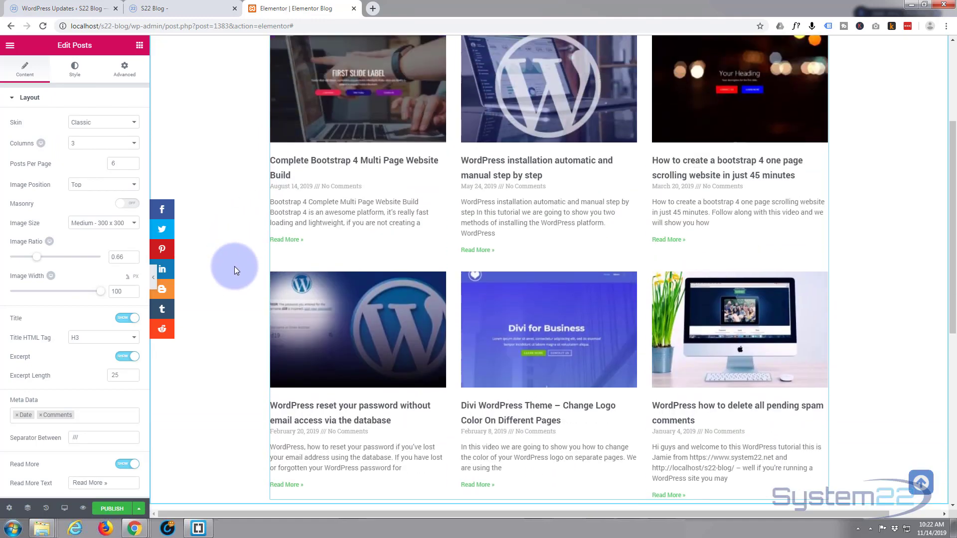
pyautogui.scroll(3, 234, 266)
pyautogui.scroll(-1, 234, 266)
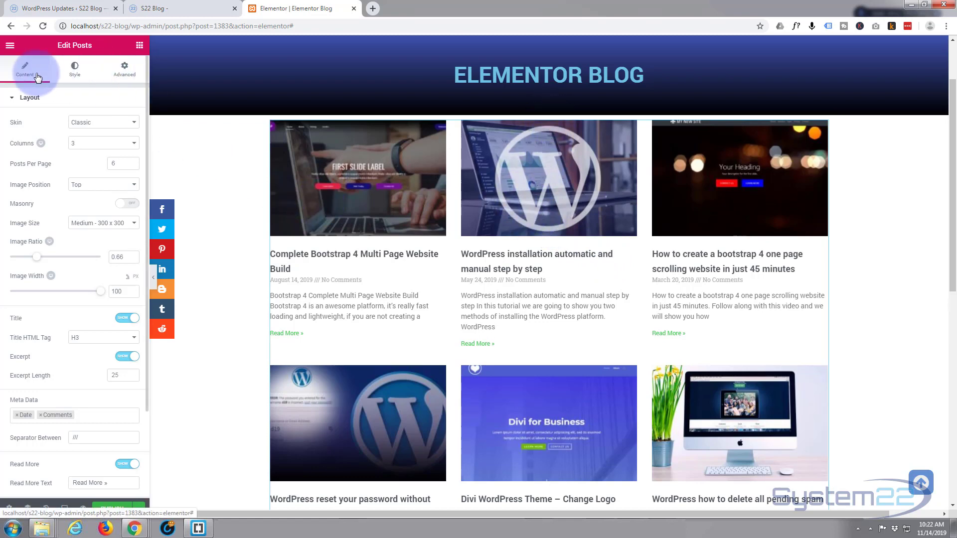
# Unlink the Posts widget's padding values and set its top and bottom padding to 80 px.
pyautogui.click(129, 75)
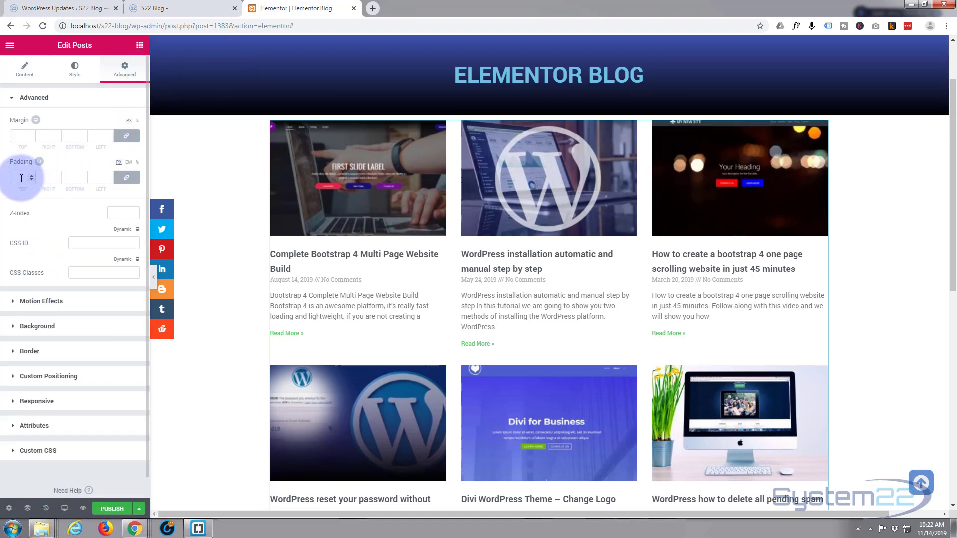
pyautogui.click(125, 177)
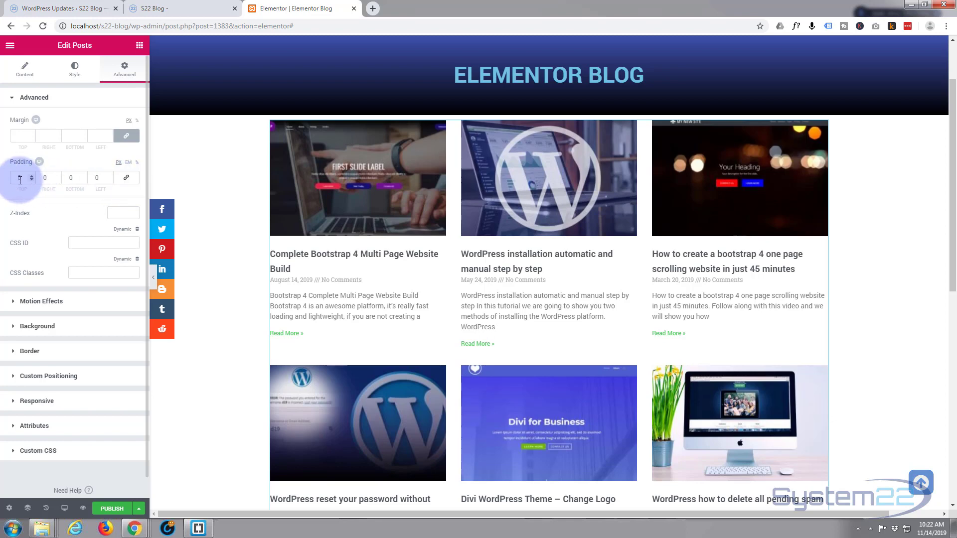
pyautogui.write('80')
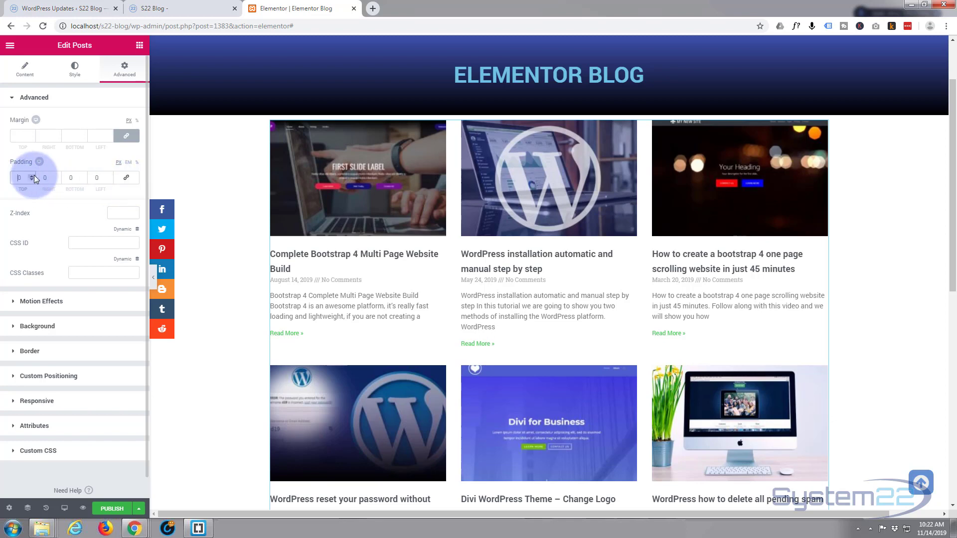
pyautogui.click(68, 178)
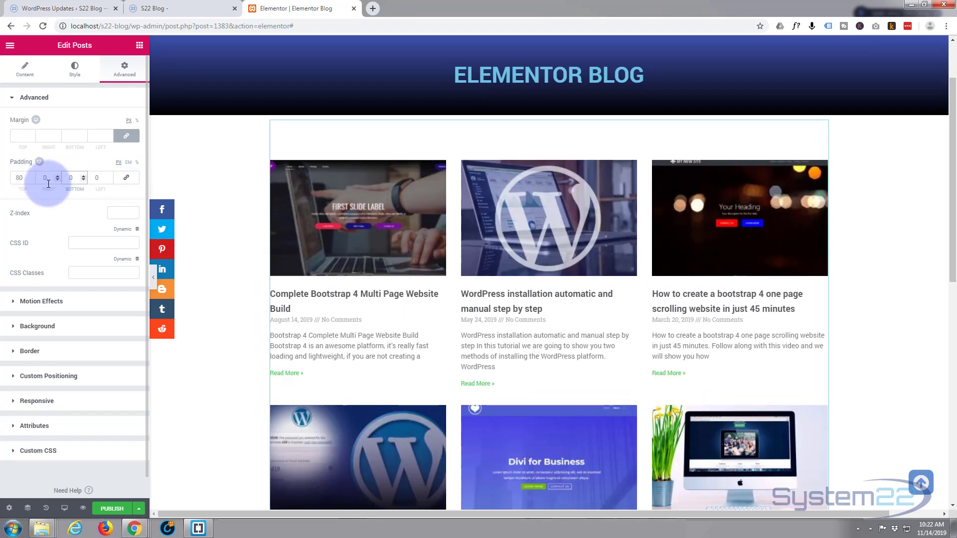
pyautogui.write('80')
pyautogui.scroll(-2, 252, 213)
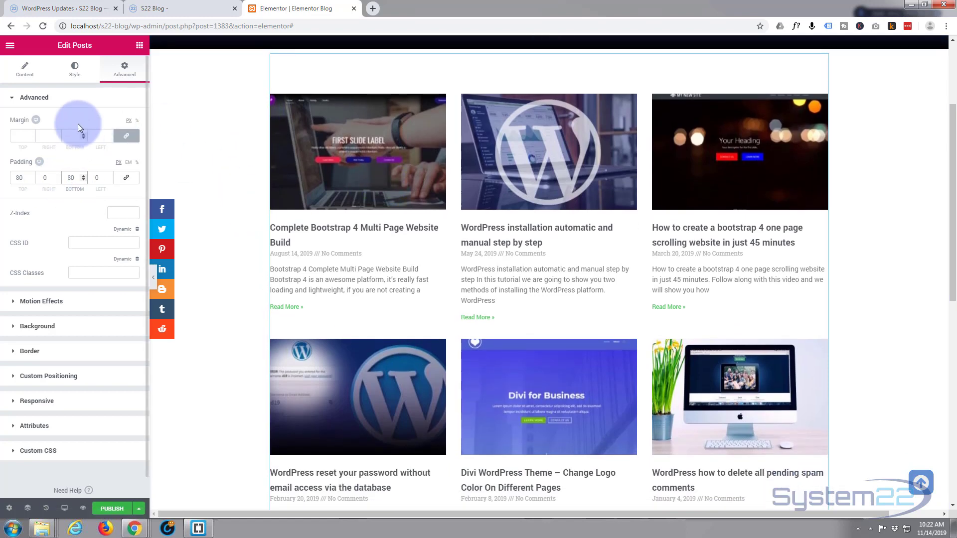
# Change the Posts widget's layout skin to Cards.
pyautogui.click(23, 70)
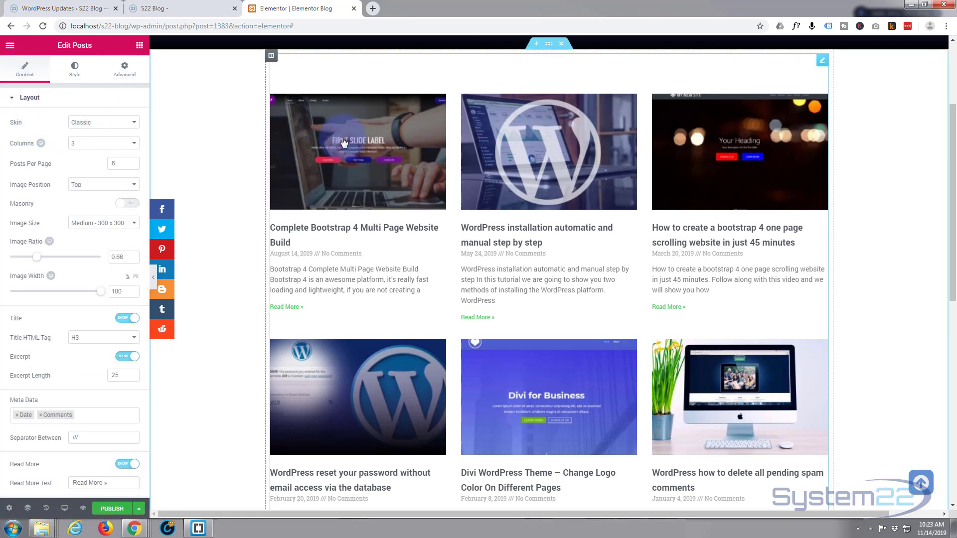
pyautogui.click(134, 123)
pyautogui.click(109, 143)
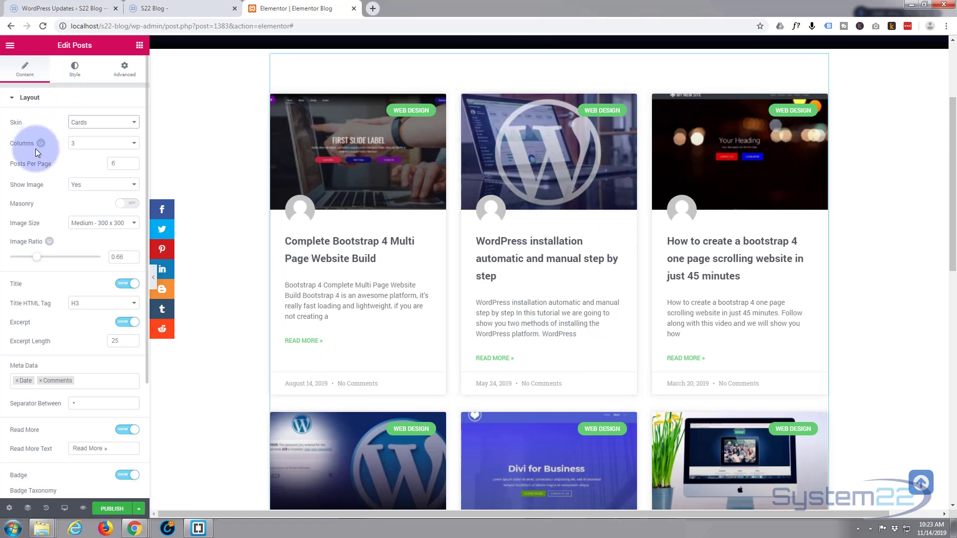
# Try a 4-column layout for the post cards and set it back to 3 columns.
pyautogui.click(136, 145)
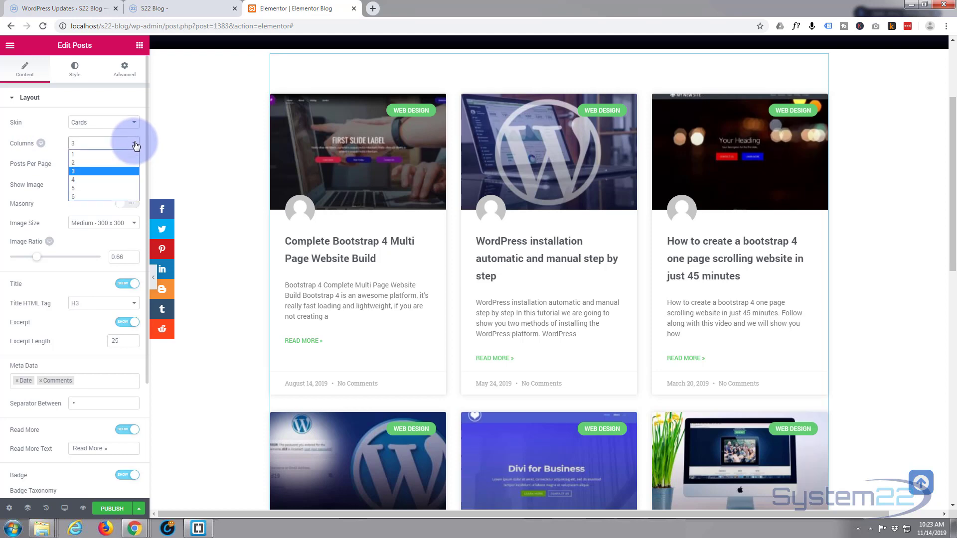
pyautogui.click(107, 179)
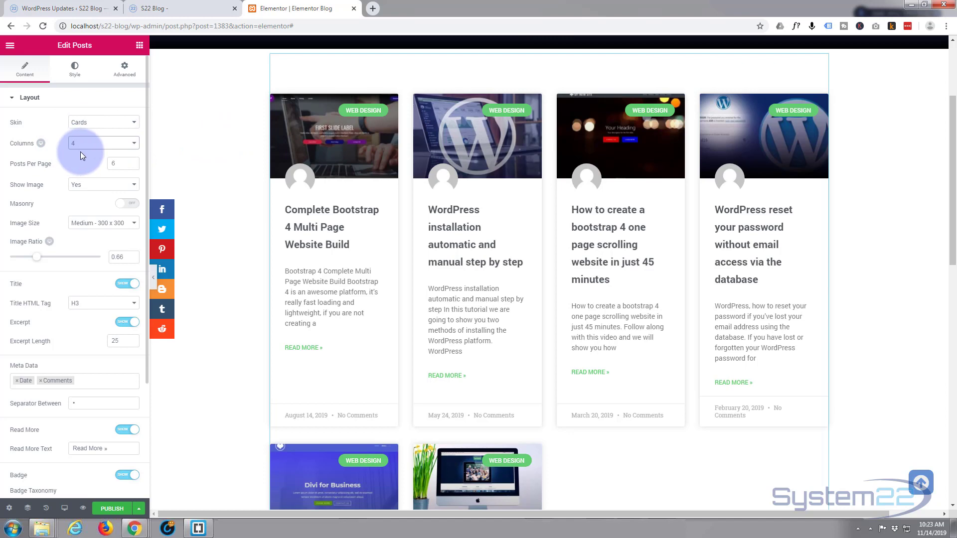
pyautogui.click(134, 144)
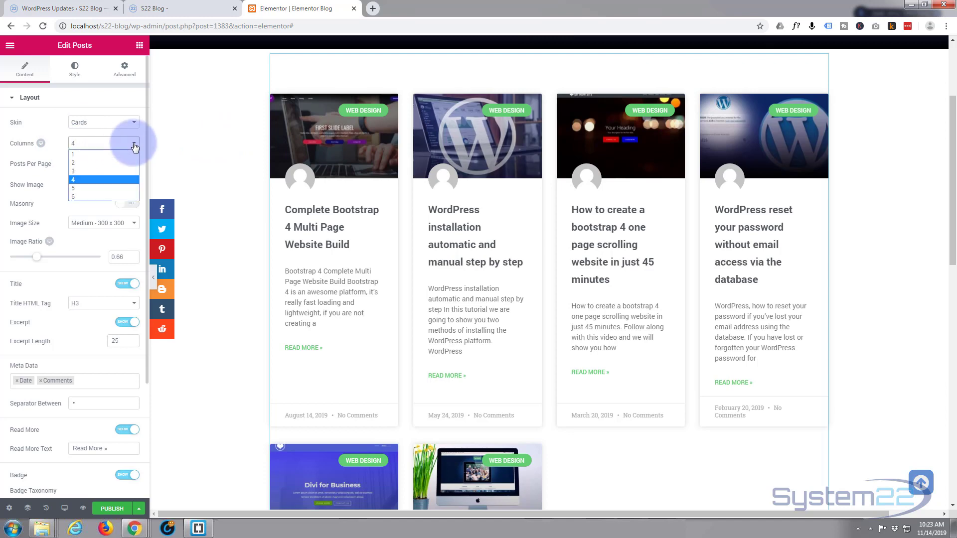
pyautogui.click(101, 172)
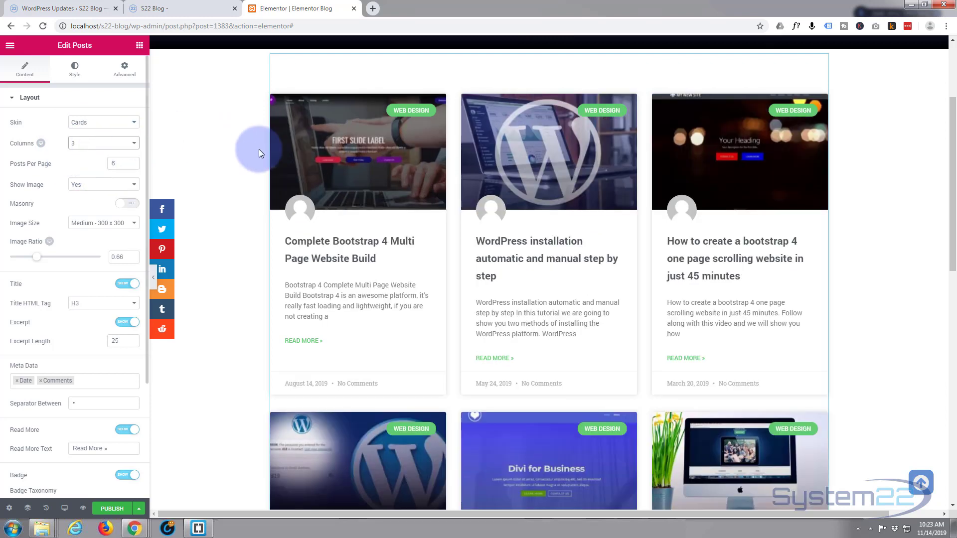
# Set the Posts widget to show 12 posts per page and check the extended grid.
pyautogui.scroll(-3, 331, 191)
pyautogui.scroll(-4, 330, 192)
pyautogui.scroll(5, 331, 194)
pyautogui.scroll(4, 331, 194)
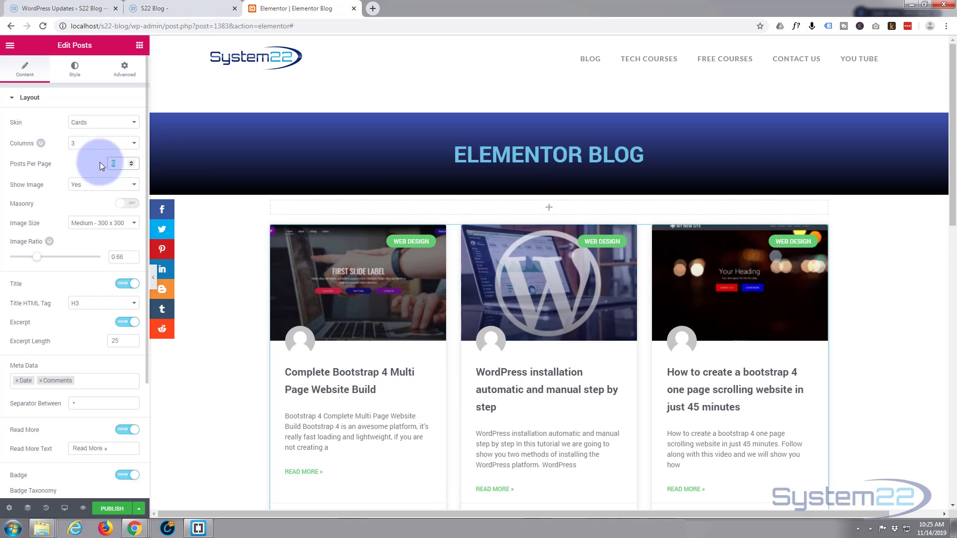
pyautogui.write('12')
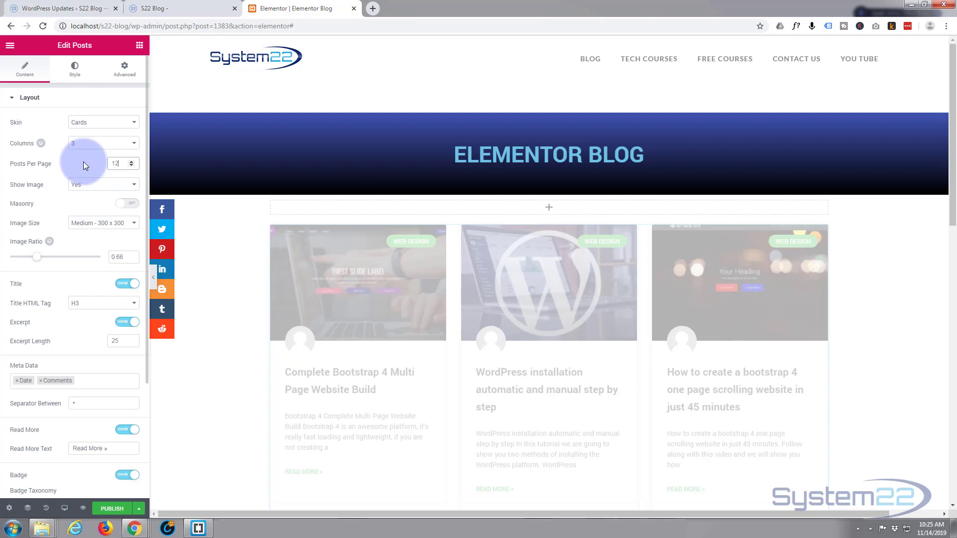
pyautogui.scroll(-3, 403, 319)
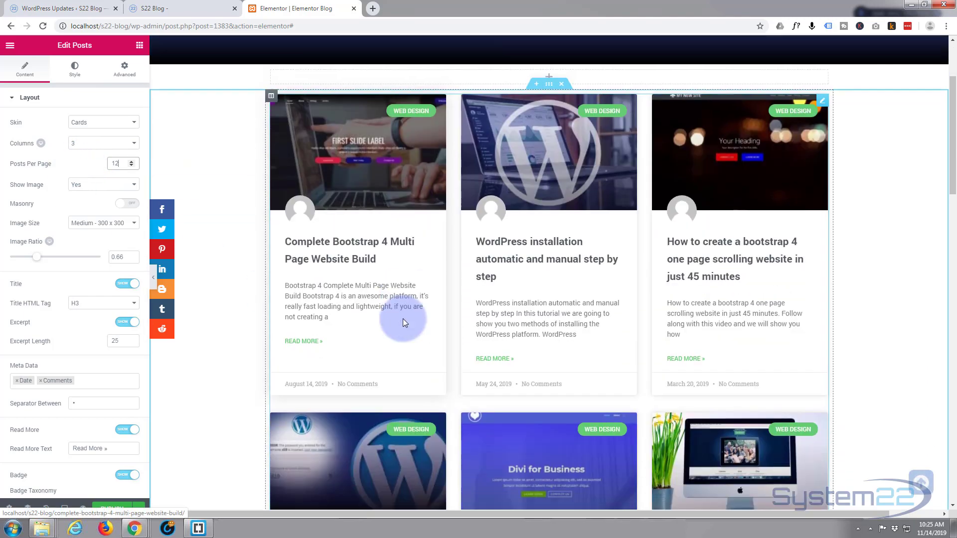
pyautogui.scroll(-4, 403, 319)
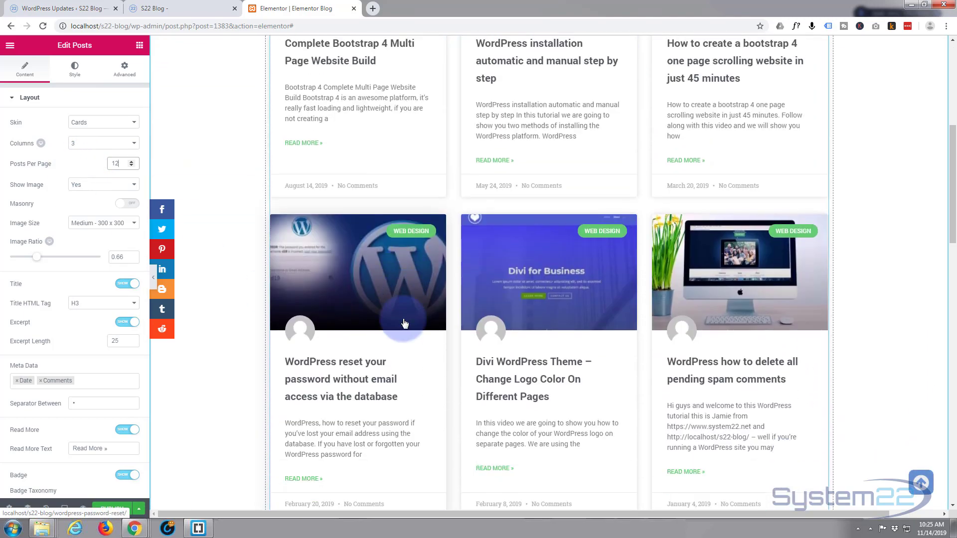
pyautogui.scroll(-15, 403, 323)
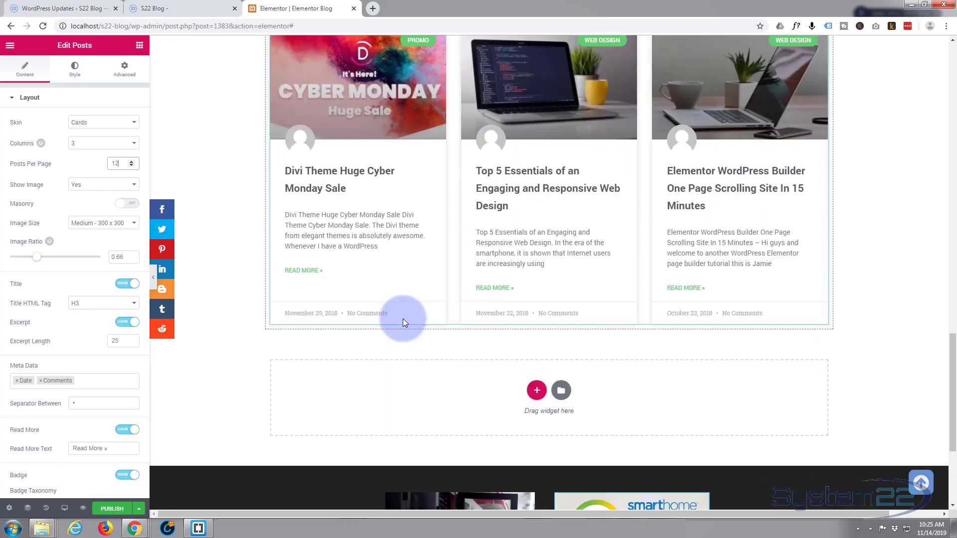
pyautogui.scroll(20, 403, 319)
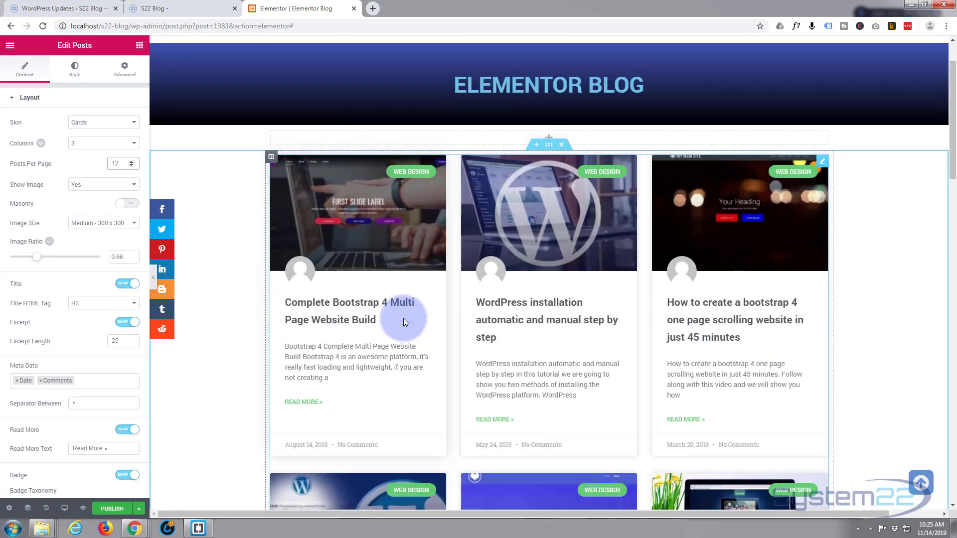
pyautogui.scroll(2, 402, 317)
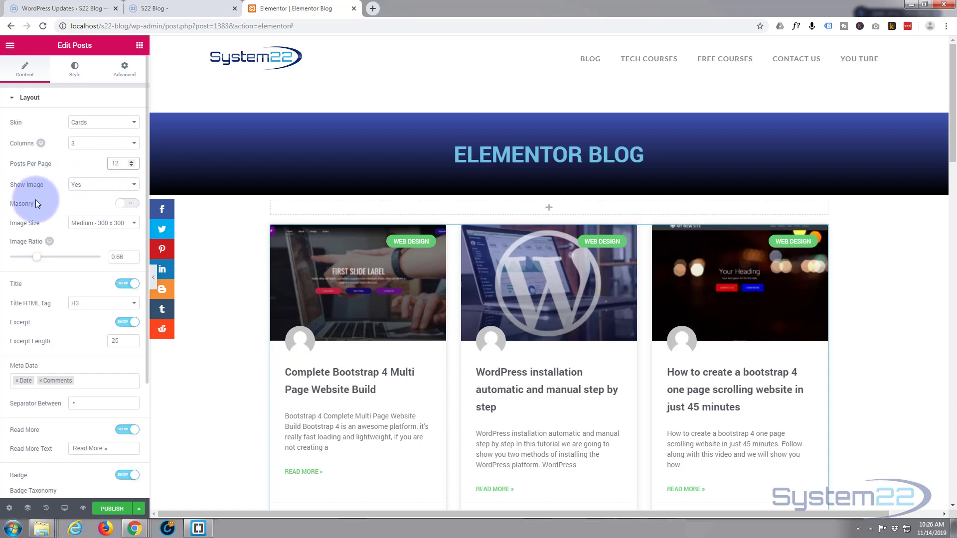
# Turn on the Masonry layout for the post cards and look over the staggered grid.
pyautogui.click(130, 208)
pyautogui.click(256, 292)
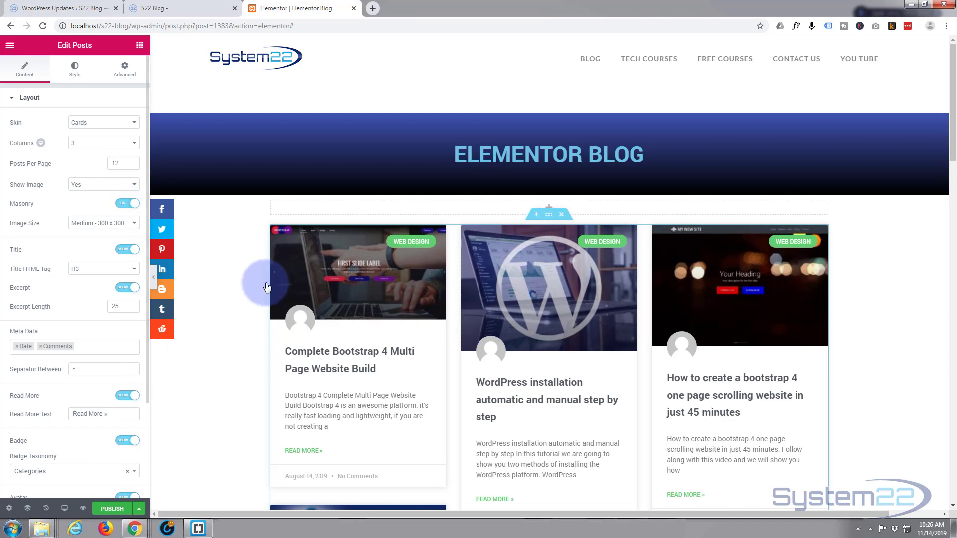
pyautogui.scroll(-3, 256, 292)
pyautogui.scroll(-6, 256, 292)
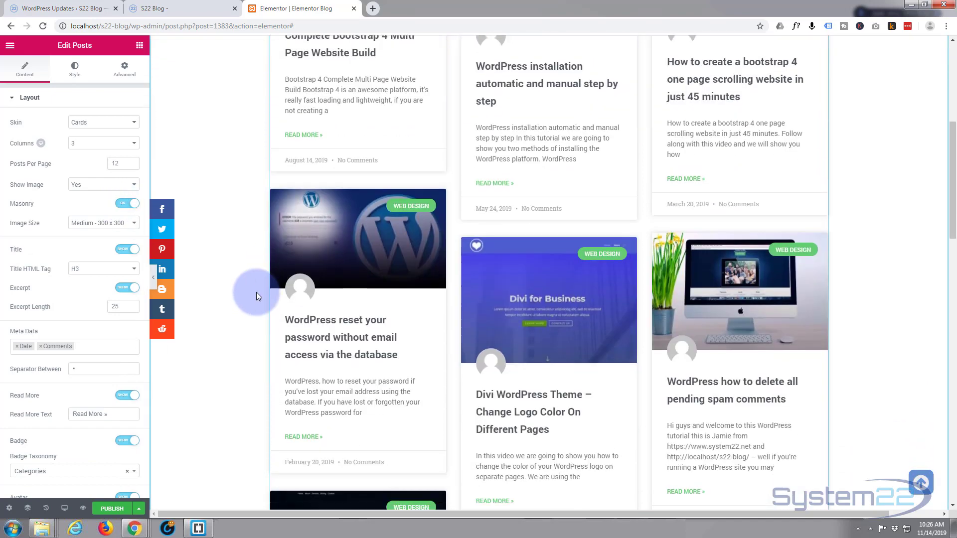
pyautogui.scroll(-10, 235, 294)
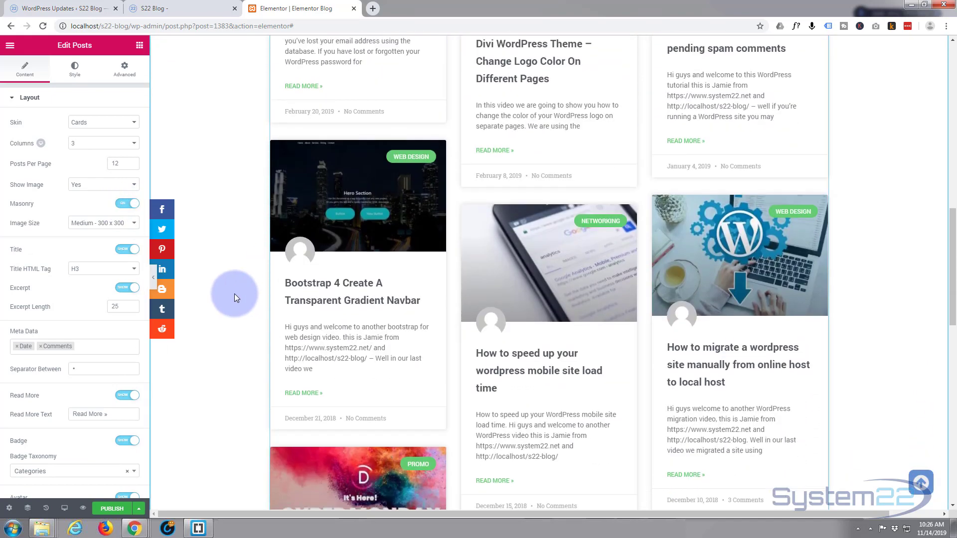
pyautogui.scroll(-6, 235, 294)
pyautogui.scroll(8, 234, 294)
pyautogui.scroll(12, 234, 294)
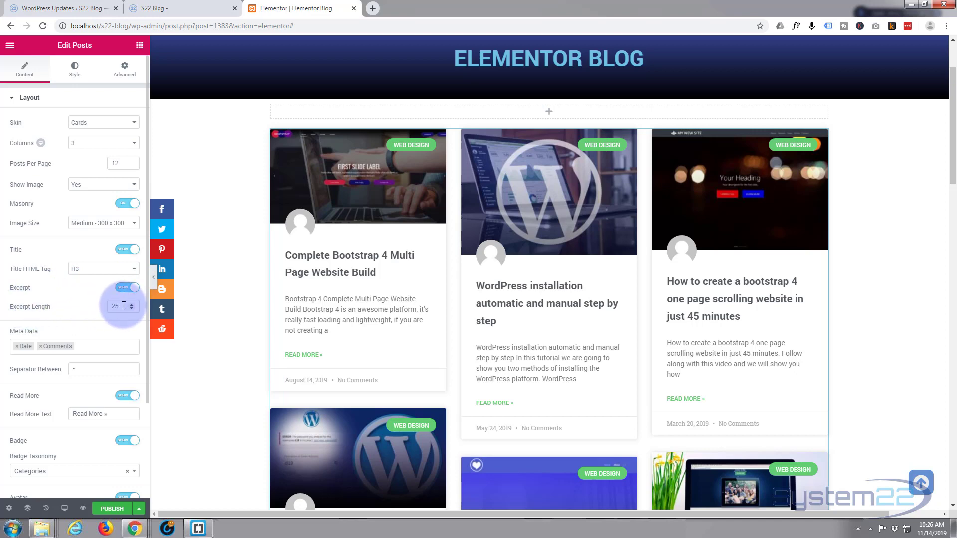
pyautogui.scroll(-1, 75, 306)
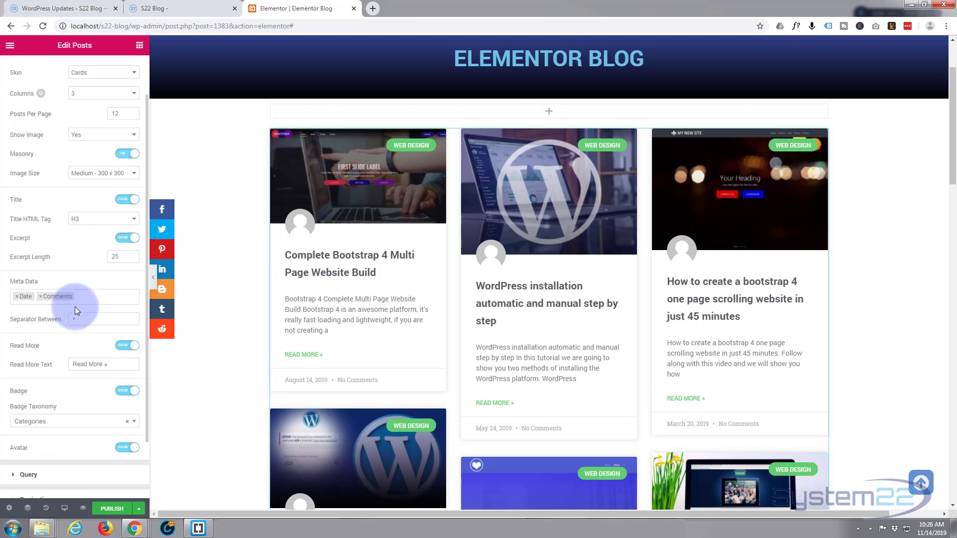
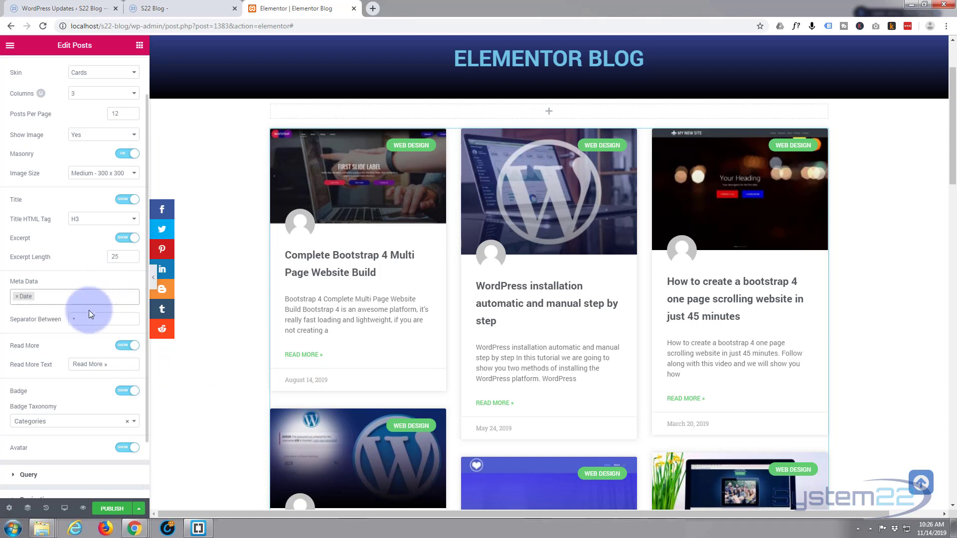
# Change the Posts widget's read more text to "Learn More »".
pyautogui.scroll(-1, 49, 333)
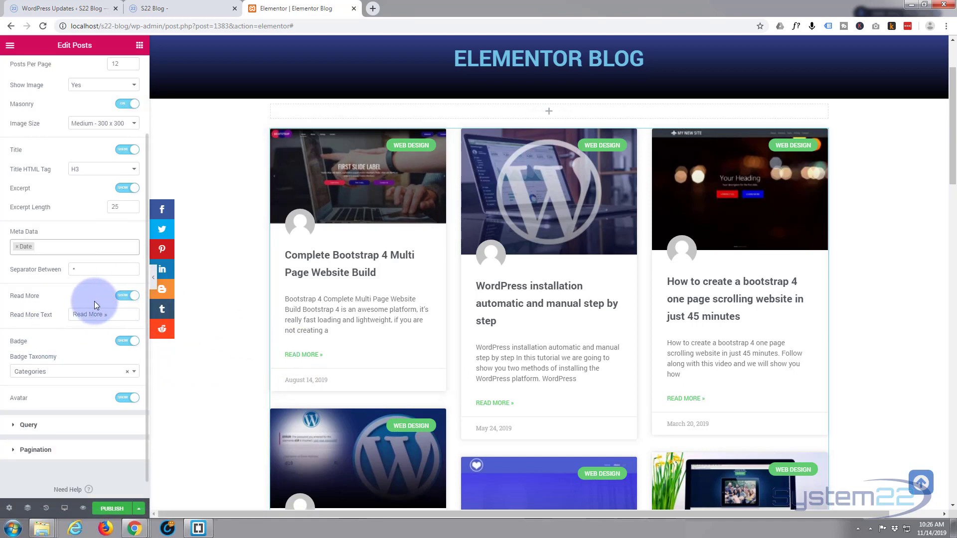
pyautogui.click(87, 315)
pyautogui.moveTo(87, 314); pyautogui.dragTo(67, 316)
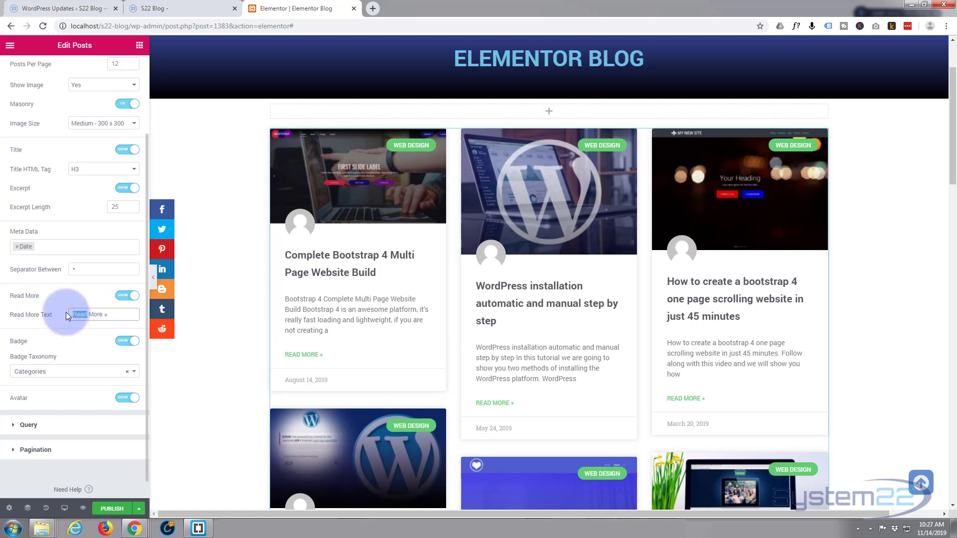
pyautogui.write('Learn')
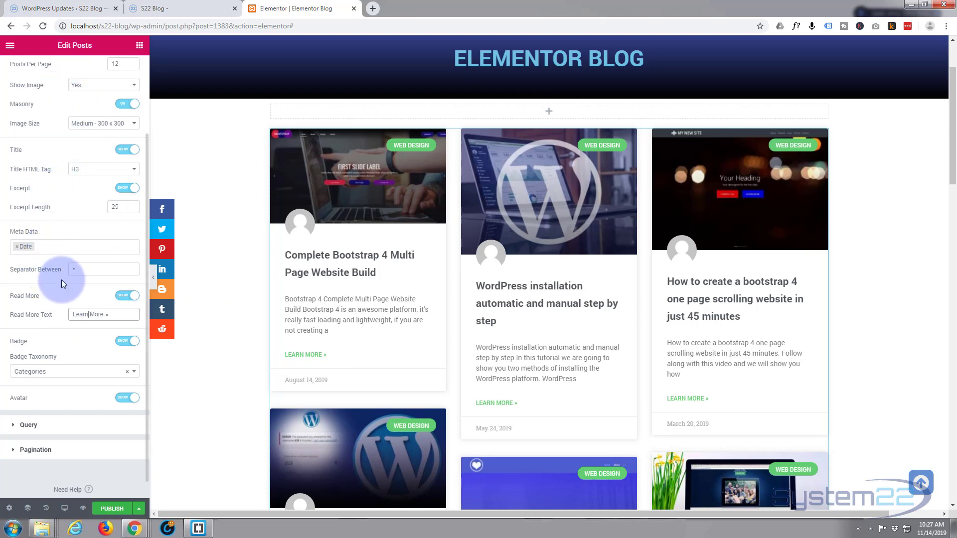
# Check the badge taxonomy options for the post cards and keep Categories selected.
pyautogui.scroll(-1, 61, 283)
pyautogui.click(399, 147)
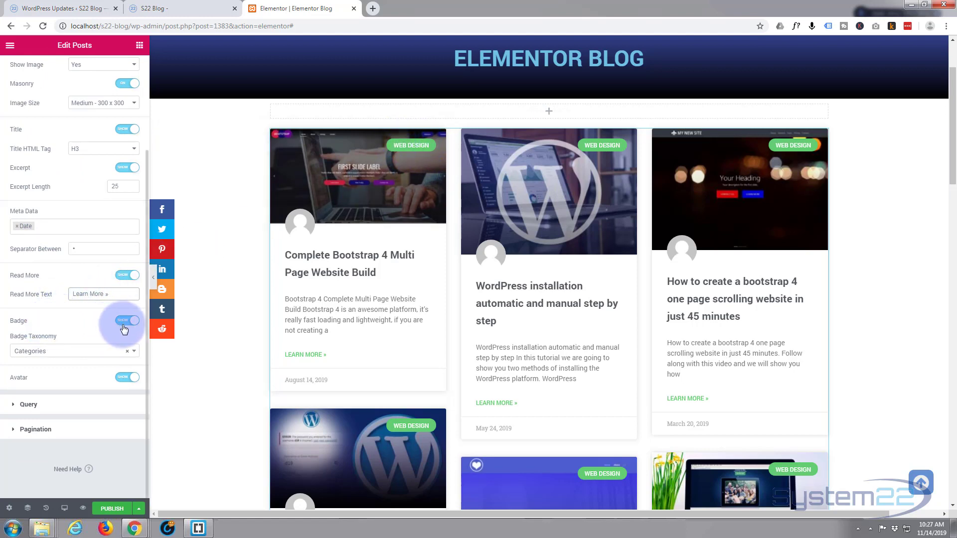
pyautogui.click(134, 352)
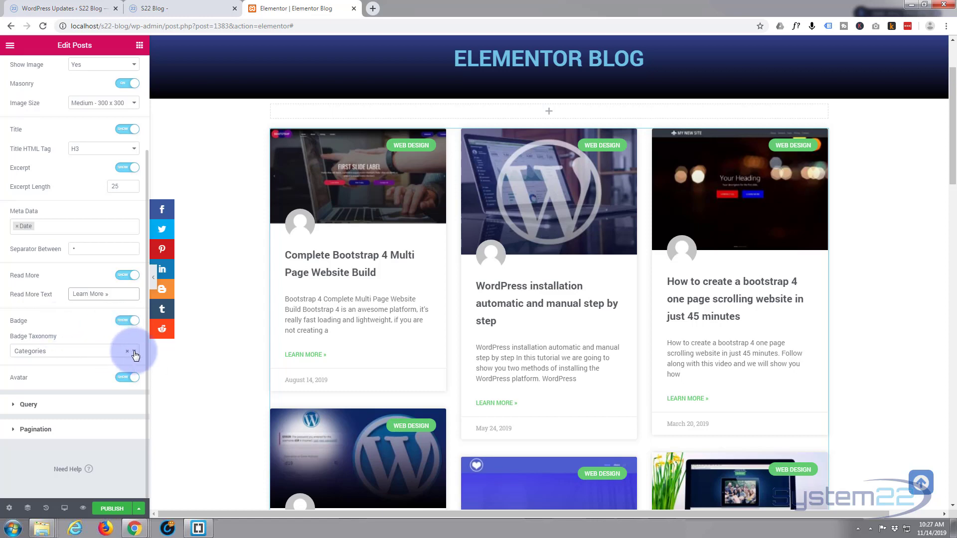
pyautogui.click(135, 355)
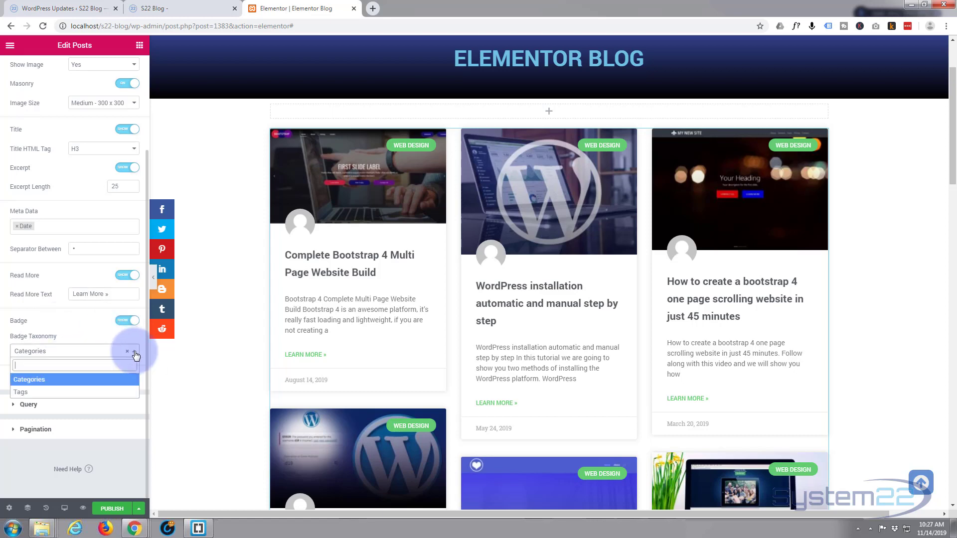
pyautogui.click(55, 379)
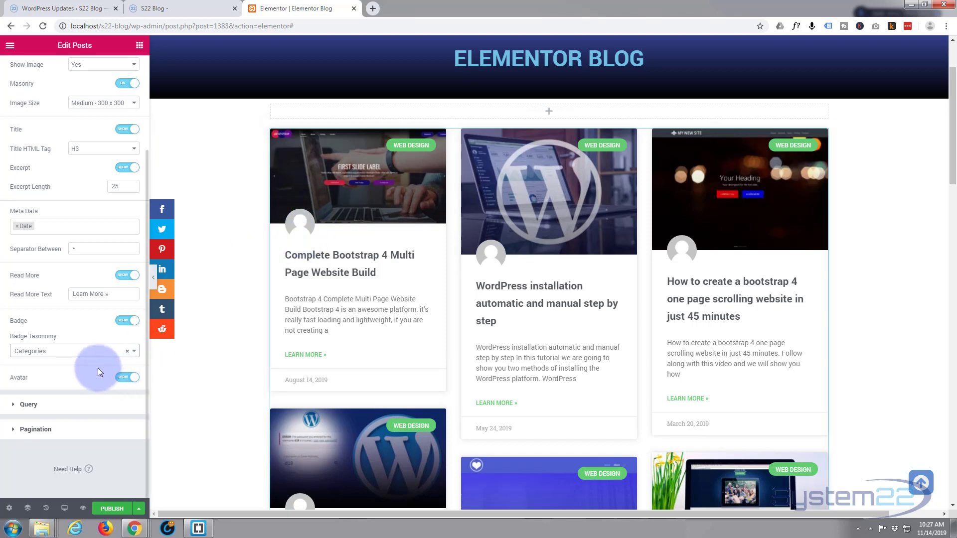
# Look at the Posts widget's query settings and the available Include By options without choosing one.
pyautogui.click(12, 406)
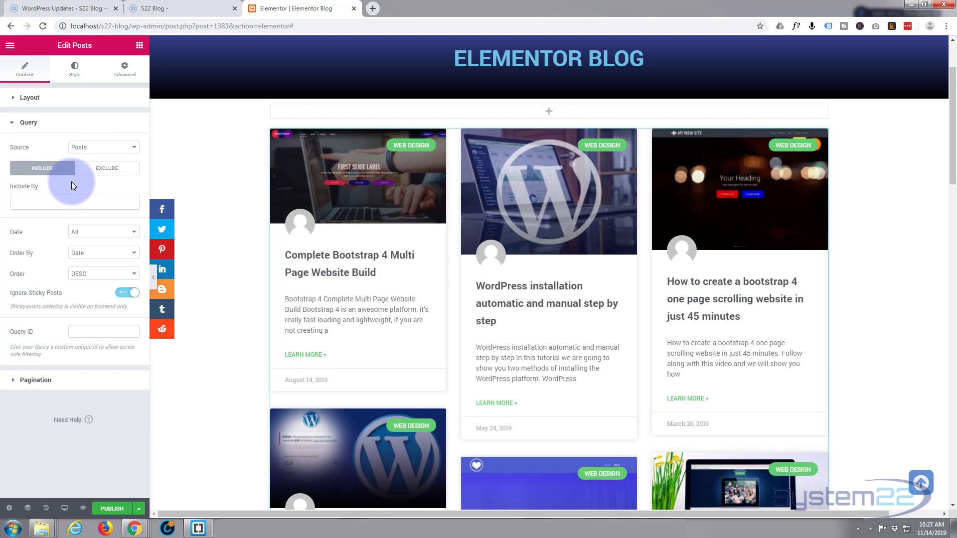
pyautogui.click(32, 201)
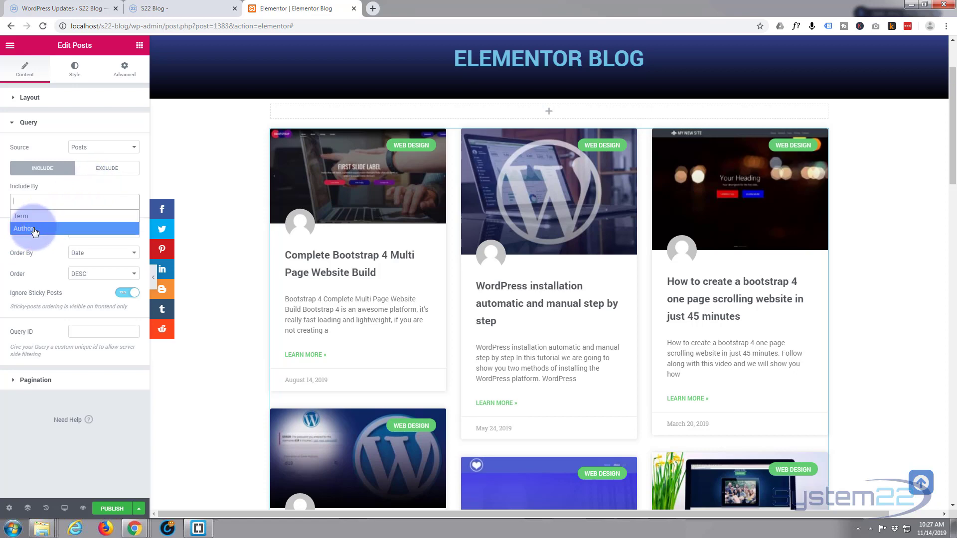
pyautogui.click(92, 181)
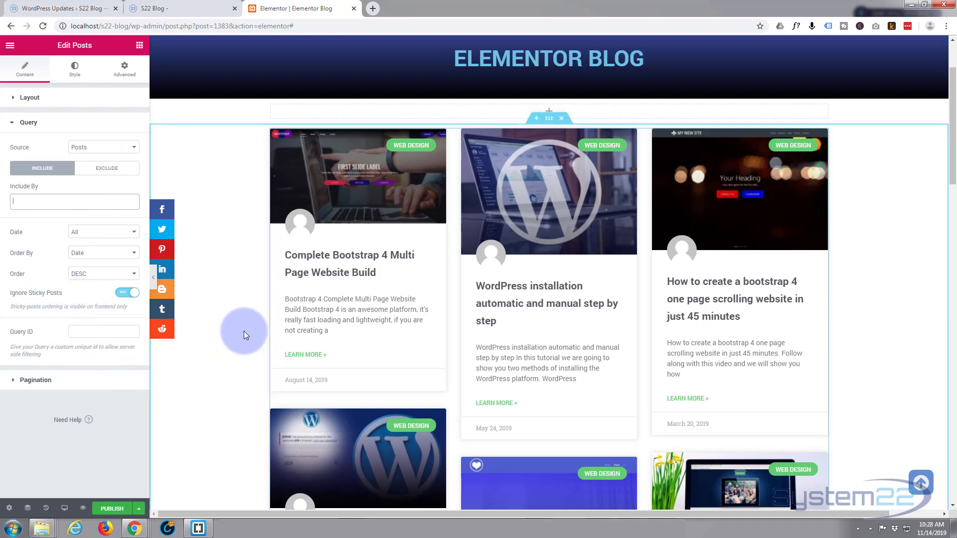
# Set the Posts widget's pagination to Numbers + Previous/Next.
pyautogui.scroll(-18, 244, 331)
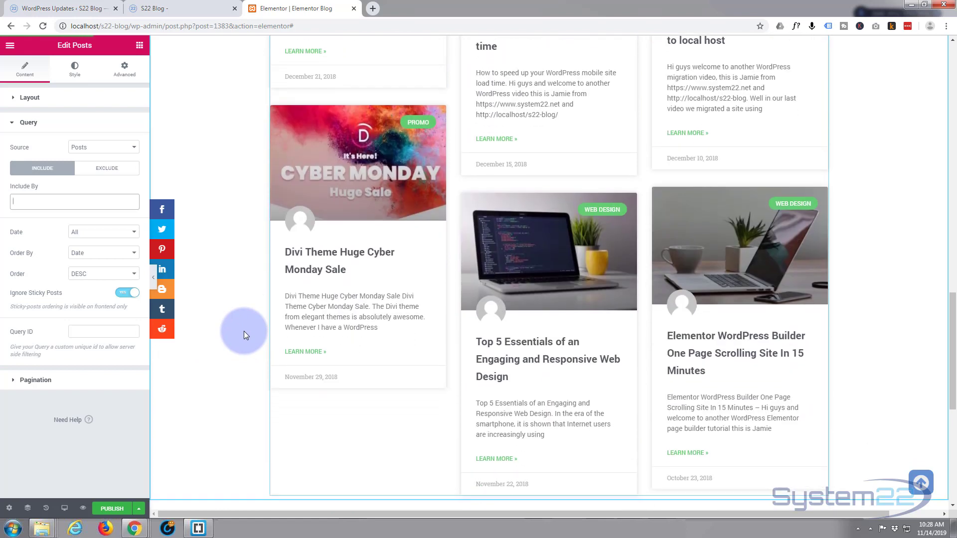
pyautogui.scroll(-7, 244, 331)
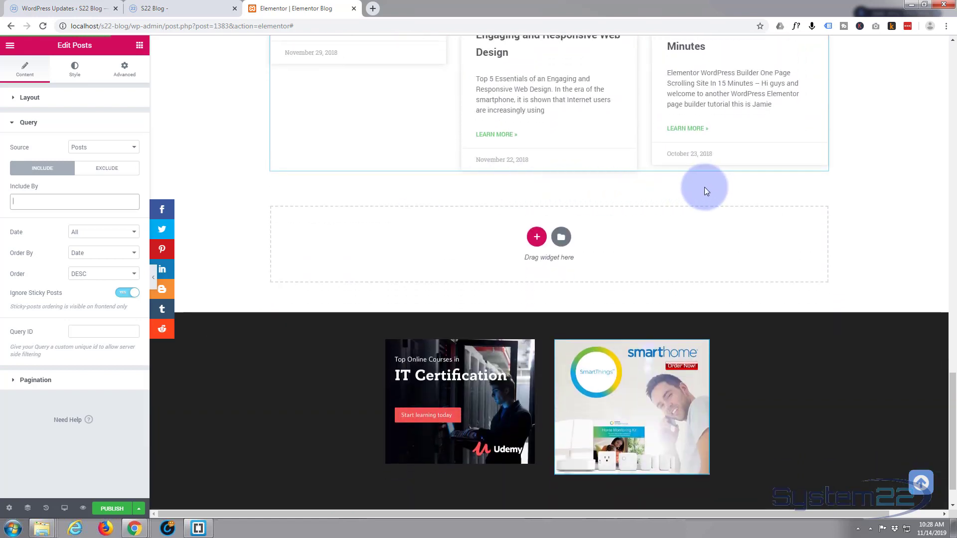
pyautogui.click(12, 380)
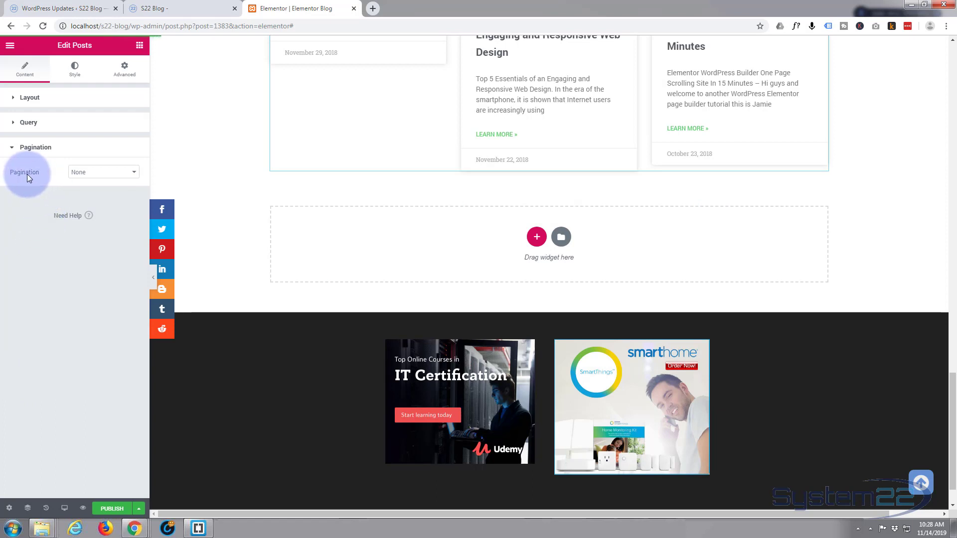
pyautogui.click(133, 172)
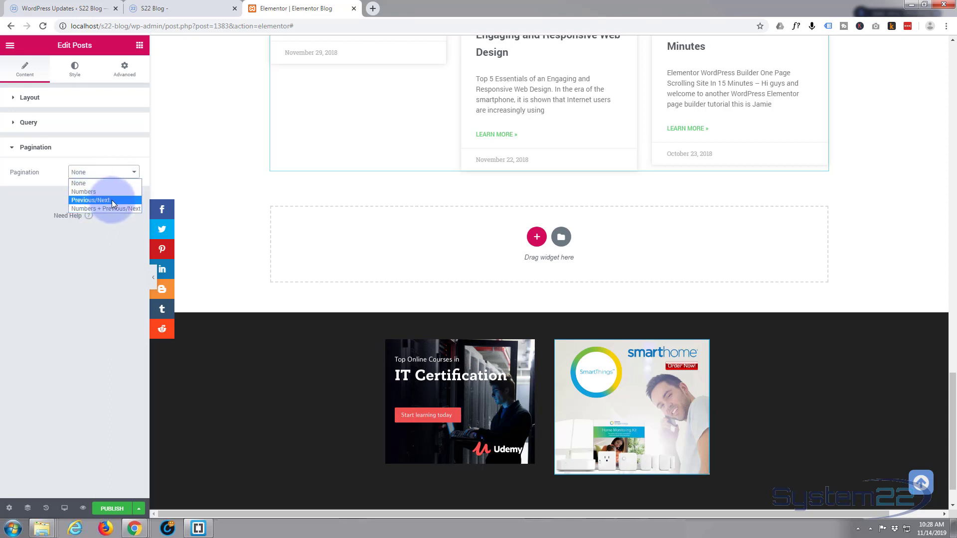
pyautogui.click(94, 208)
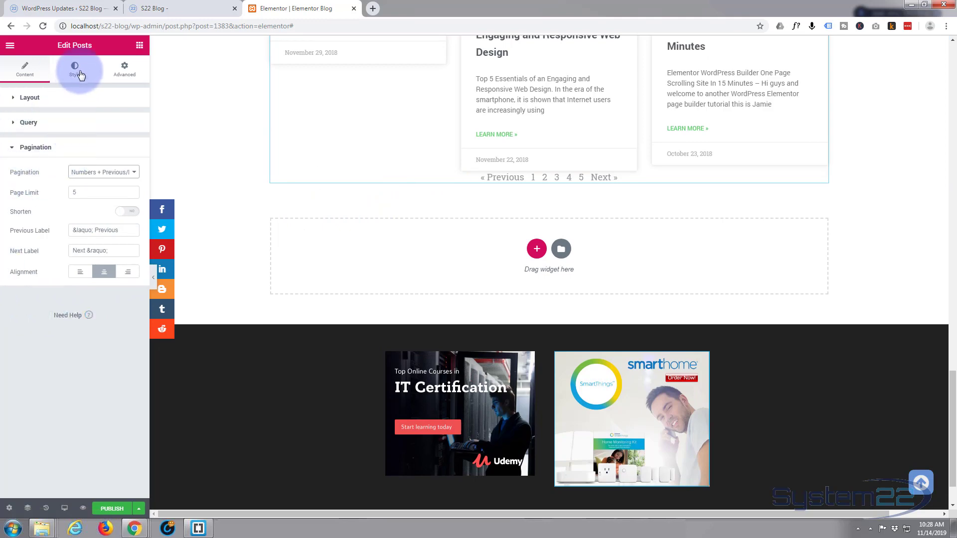
# Open the Posts widget's style settings and look over the current spacing between the post cards.
pyautogui.scroll(15, 219, 115)
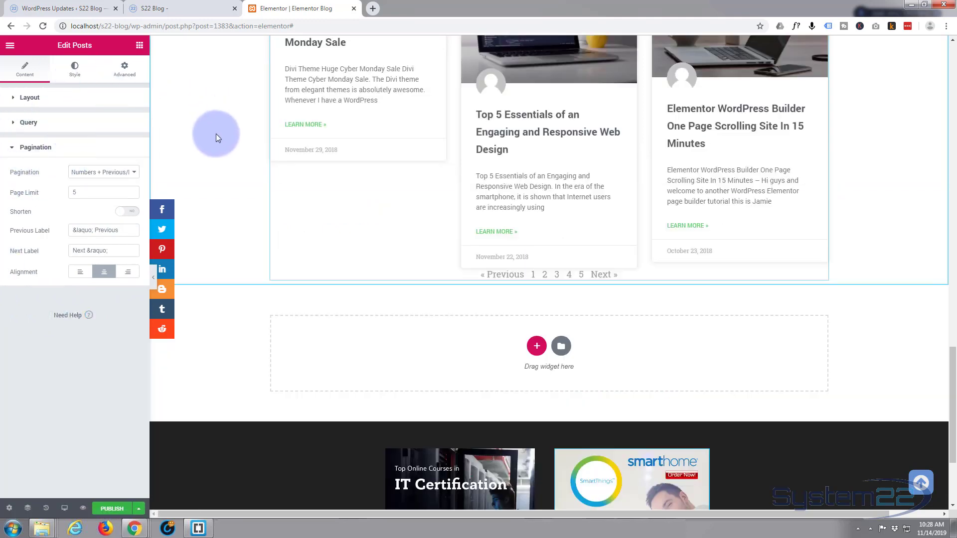
pyautogui.scroll(10, 216, 131)
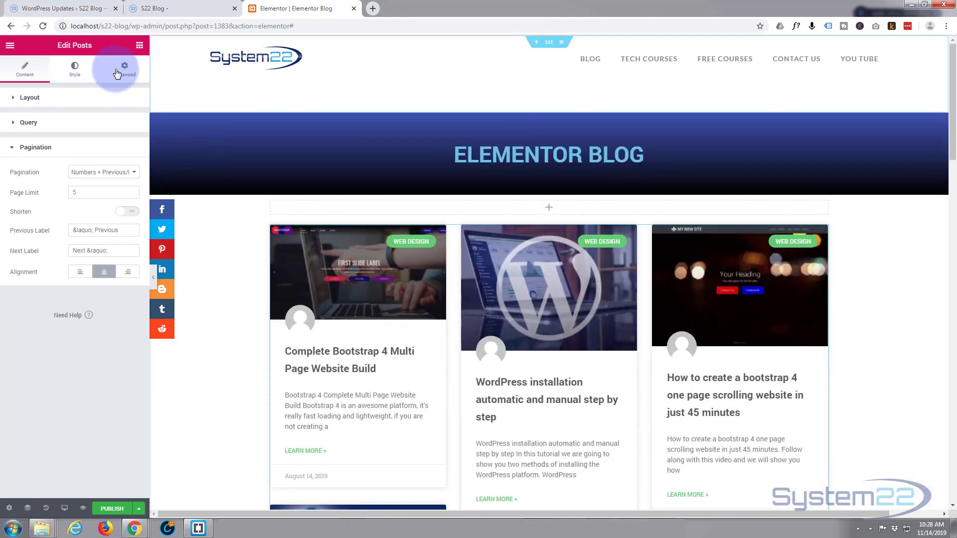
pyautogui.click(76, 69)
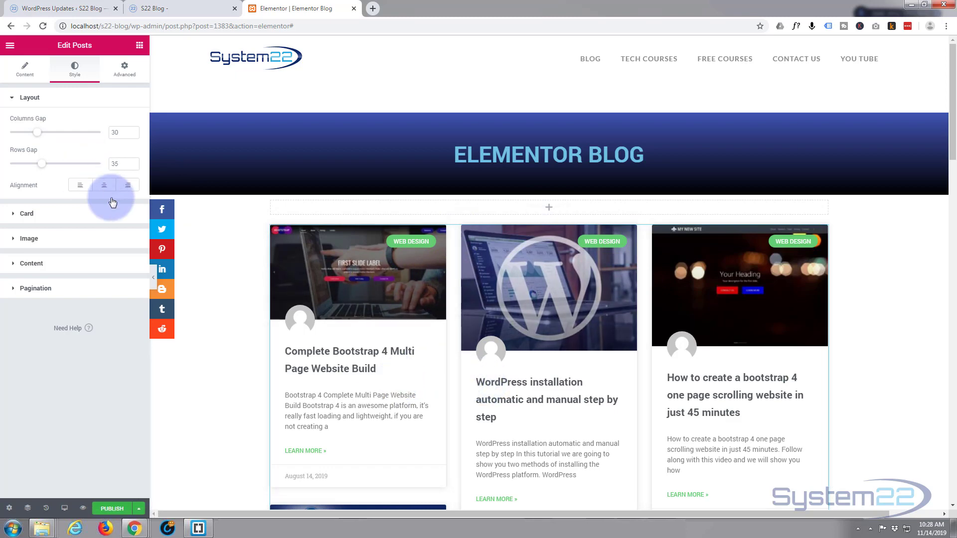
pyautogui.scroll(-2, 349, 382)
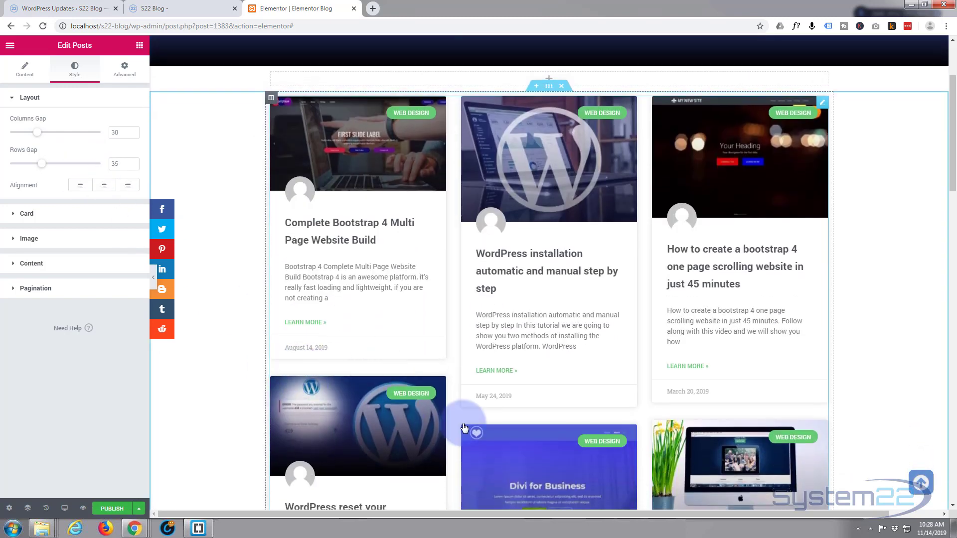
pyautogui.scroll(2, 294, 247)
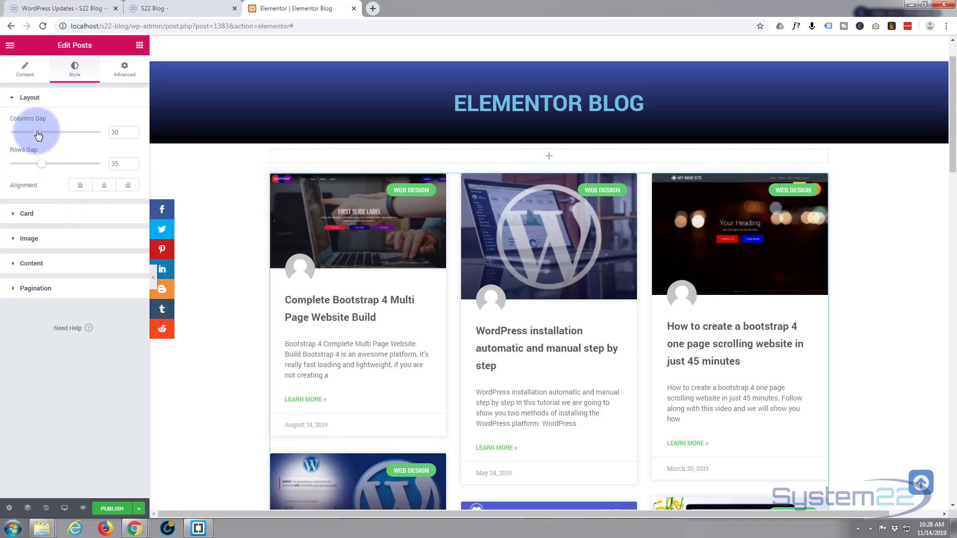
# Try a columns gap and a rows gap of 0 and look over the post grid.
pyautogui.moveTo(38, 134); pyautogui.dragTo(4, 132)
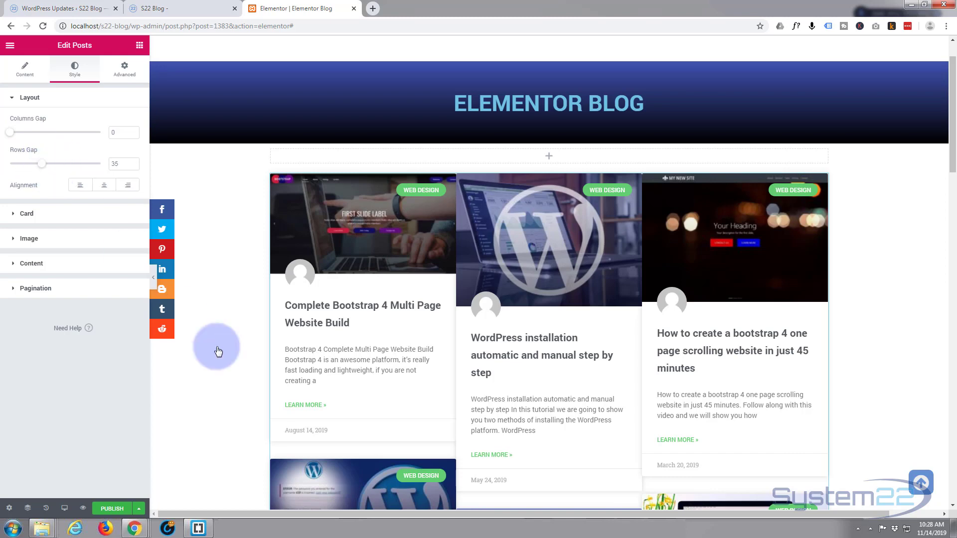
pyautogui.moveTo(41, 164); pyautogui.dragTo(4, 168)
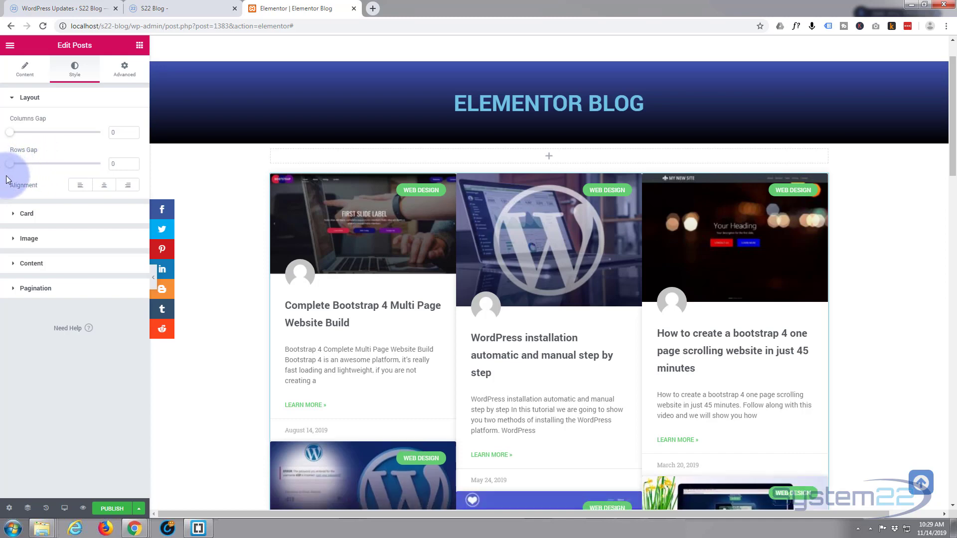
pyautogui.scroll(-2, 292, 336)
pyautogui.scroll(-5, 246, 330)
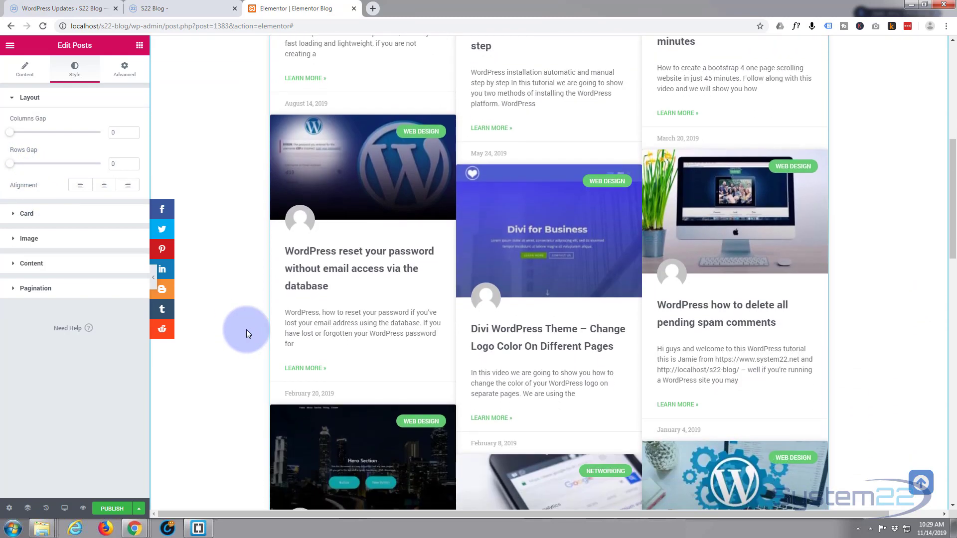
pyautogui.scroll(-5, 246, 330)
pyautogui.scroll(12, 246, 330)
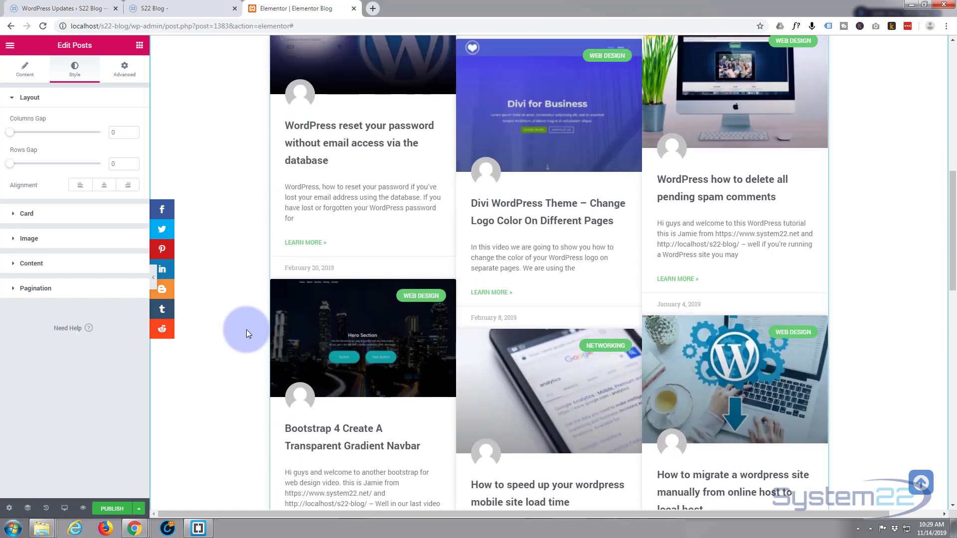
pyautogui.scroll(1, 246, 330)
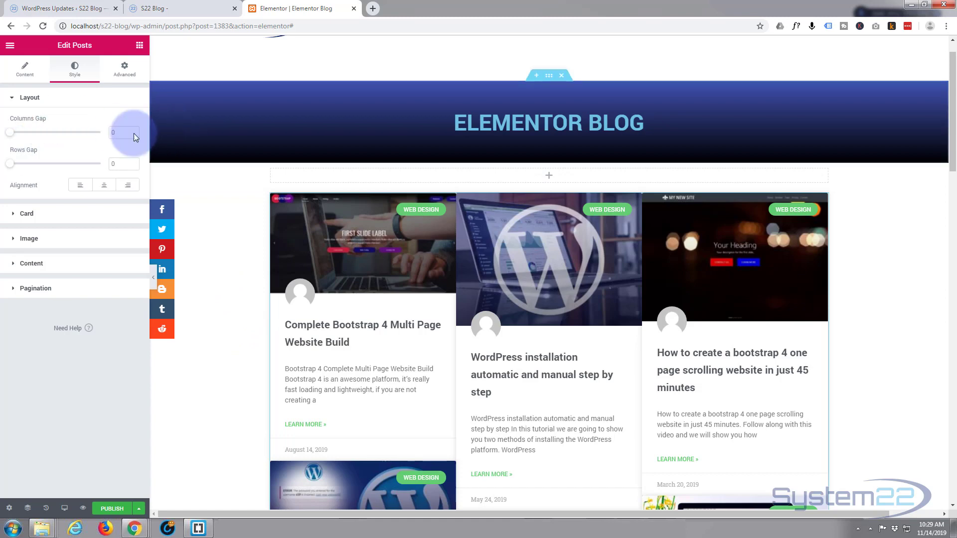
# Set both the columns gap and the rows gap of the post cards to 30.
pyautogui.doubleClick(118, 132)
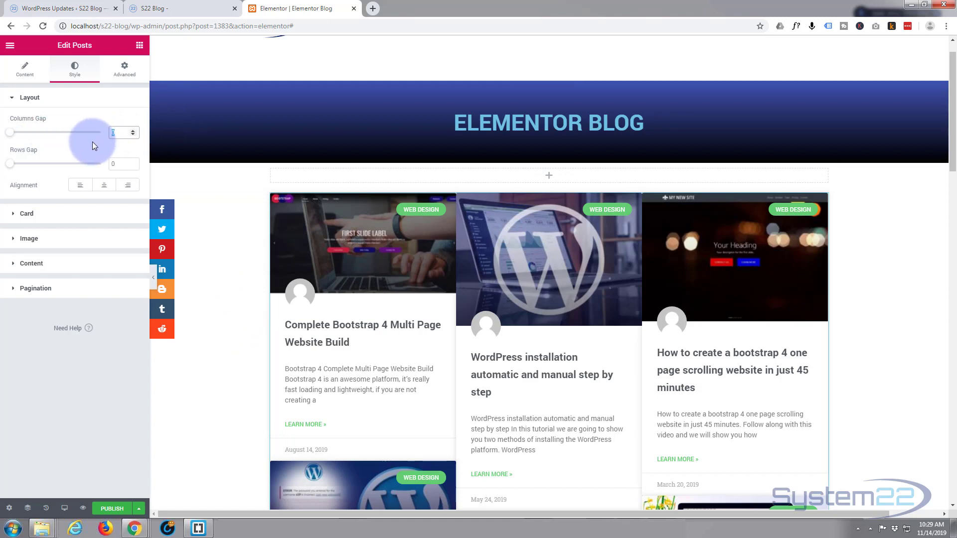
pyautogui.write('30')
pyautogui.click(117, 165)
pyautogui.doubleClick(117, 165)
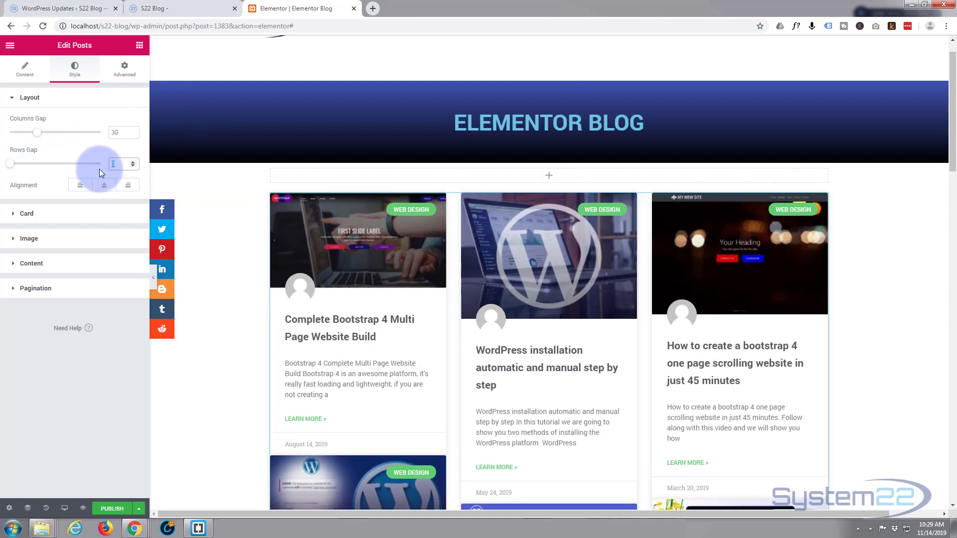
pyautogui.write('30')
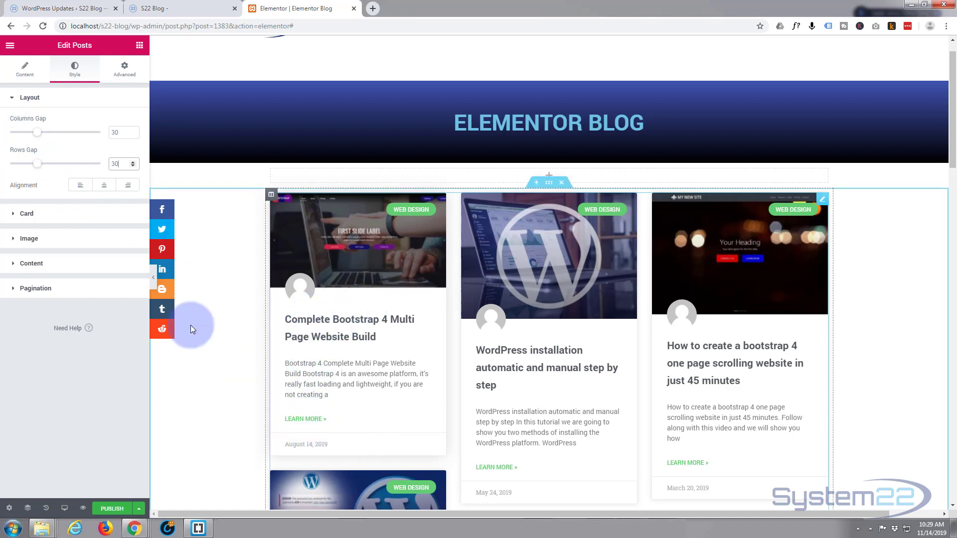
# Try center and right alignment for the post cards' content and set it to left.
pyautogui.click(104, 185)
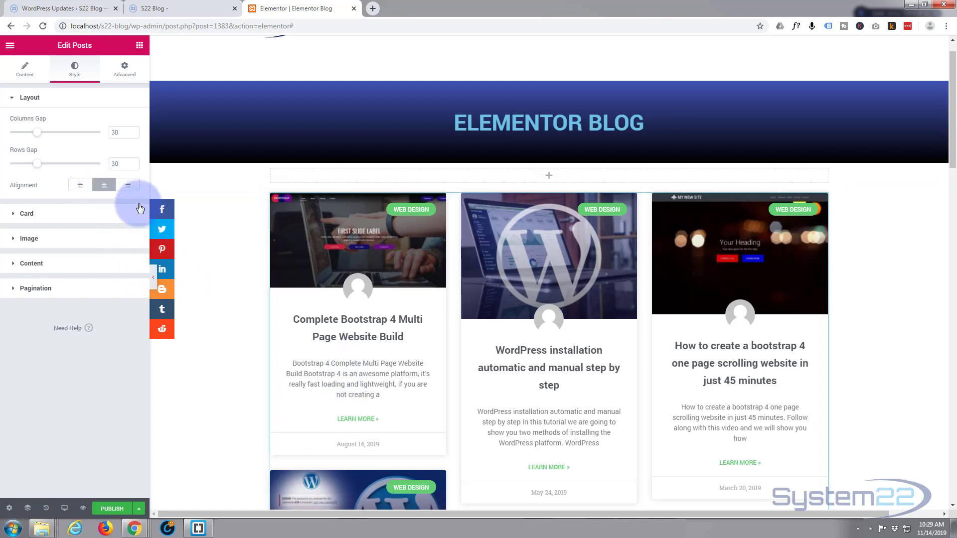
pyautogui.click(129, 185)
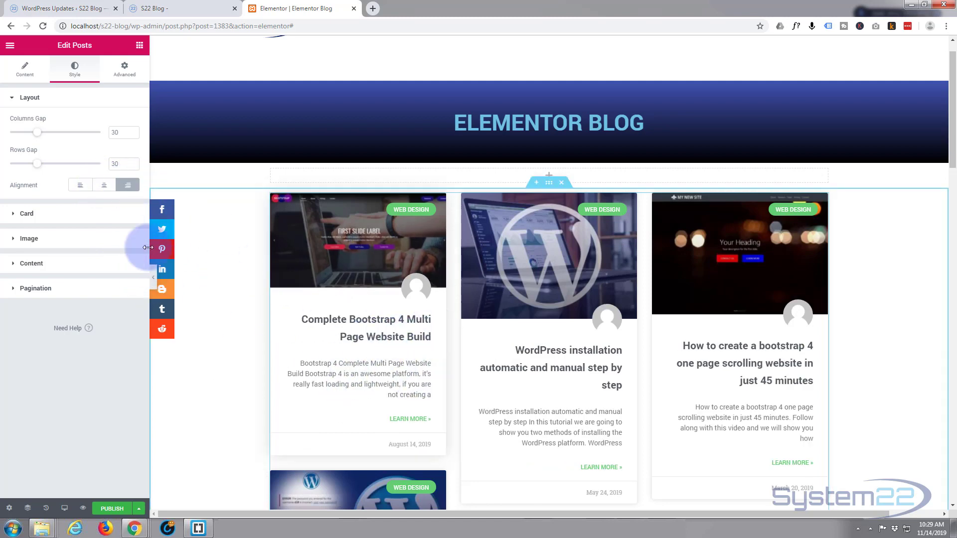
pyautogui.click(81, 185)
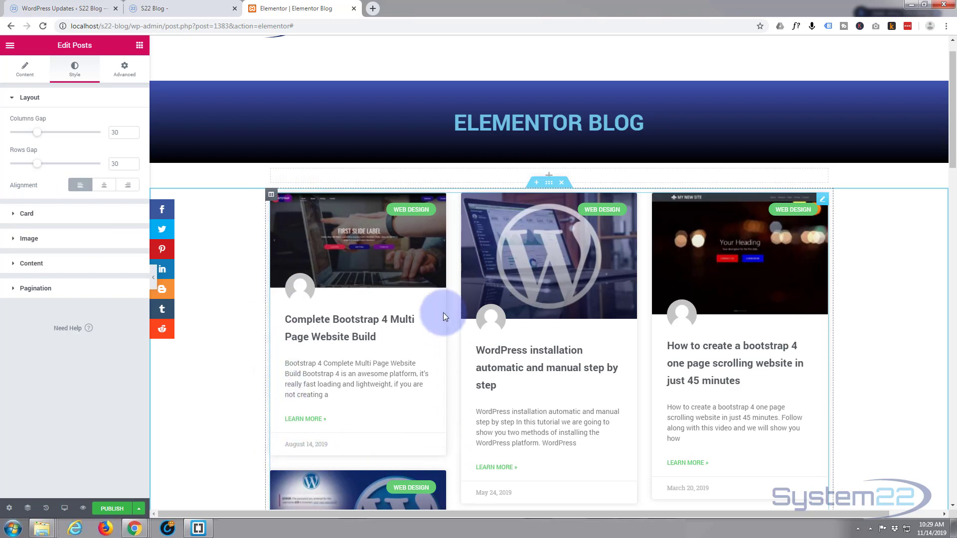
# Set the post cards' background color to the very light gray #f9f9f9.
pyautogui.click(15, 214)
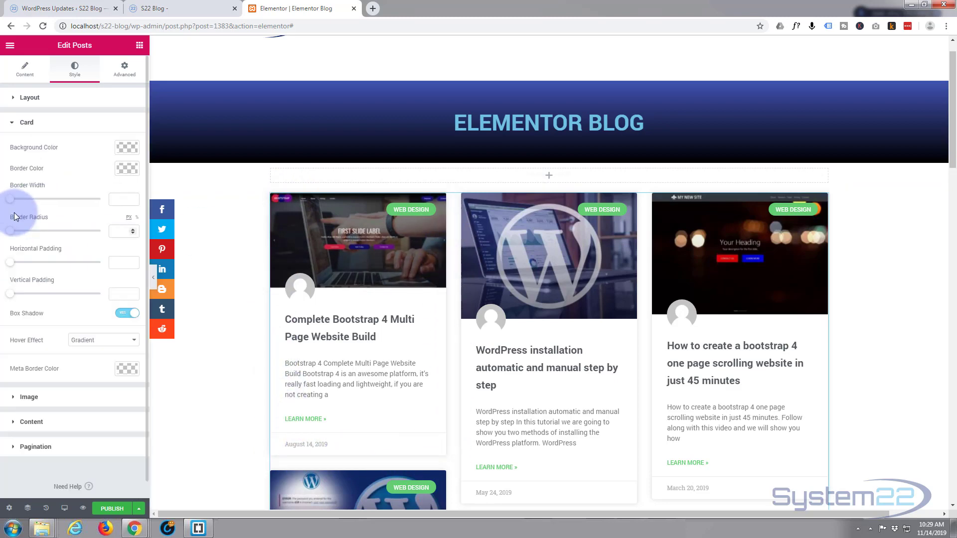
pyautogui.click(127, 148)
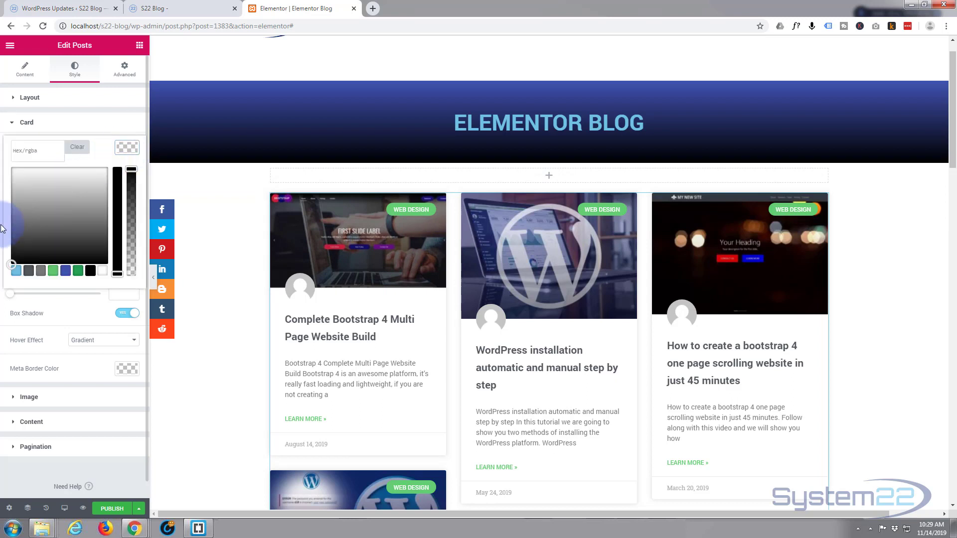
pyautogui.moveTo(20, 178); pyautogui.dragTo(10, 169)
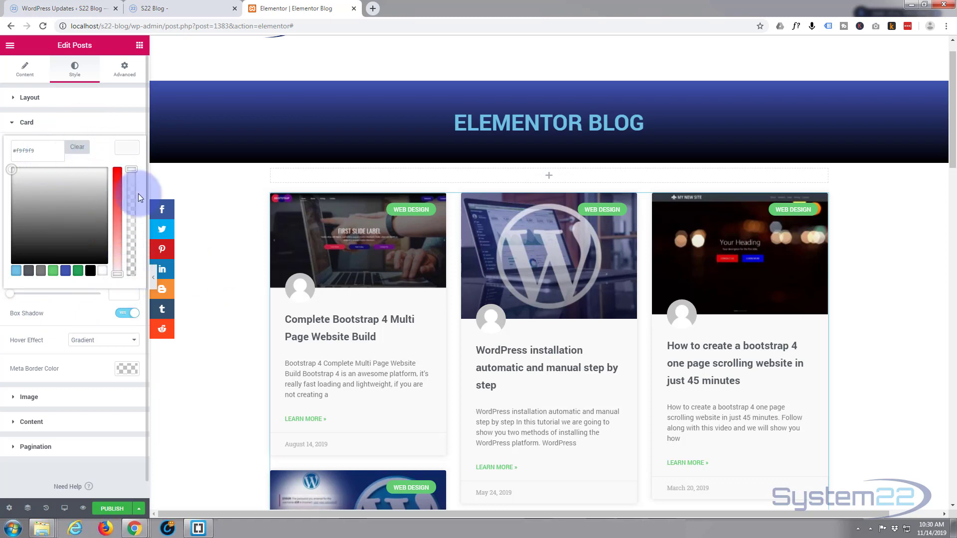
# Give the post cards a blue #4054b2 border with a width of 1 and a border radius of 12.
pyautogui.click(130, 150)
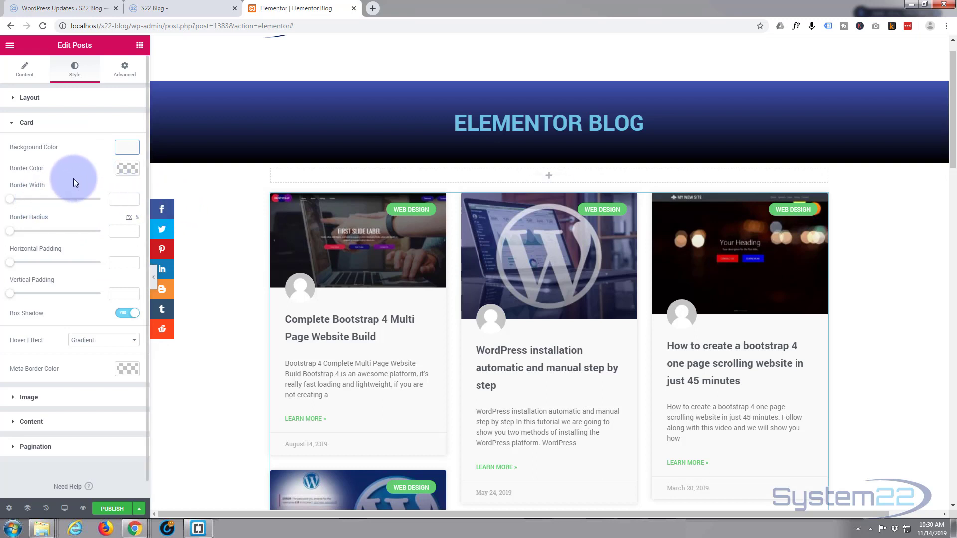
pyautogui.click(126, 170)
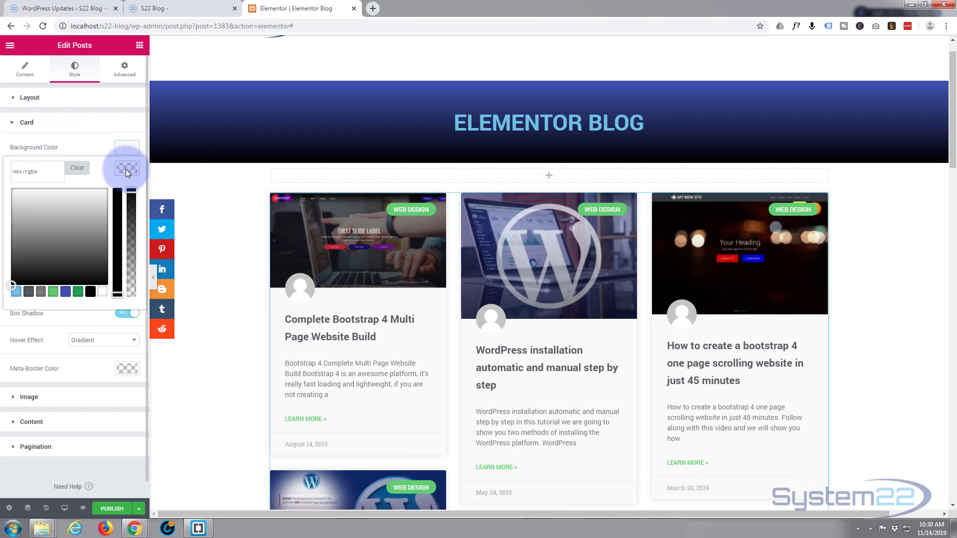
pyautogui.click(67, 292)
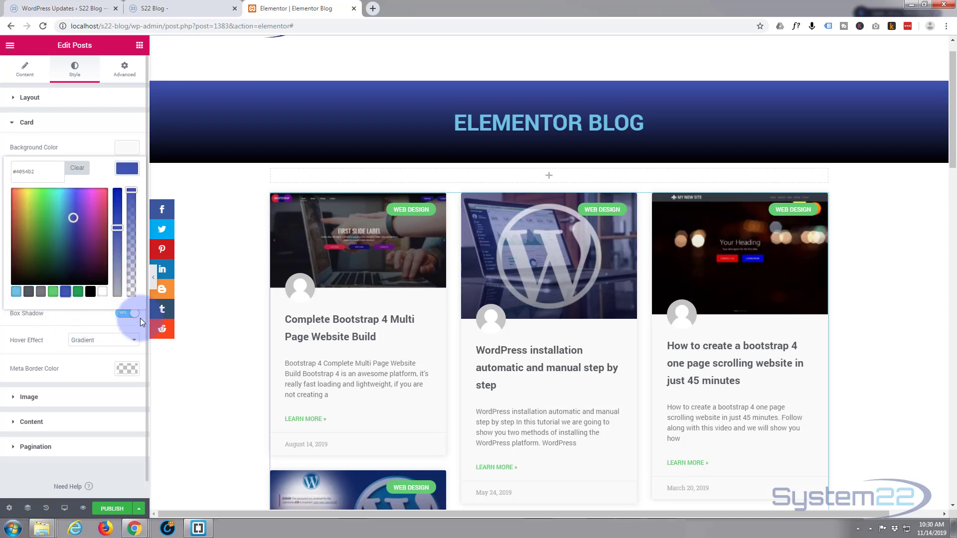
pyautogui.click(135, 170)
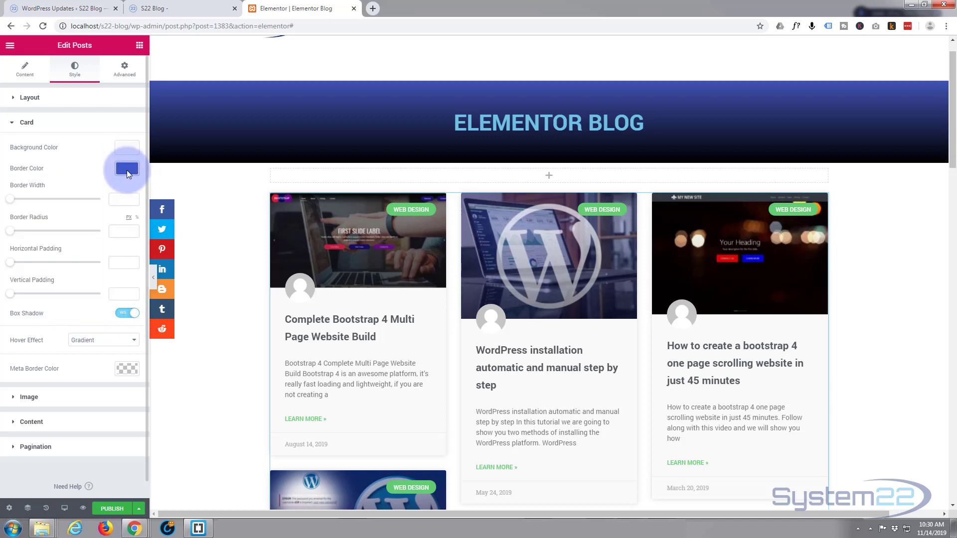
pyautogui.click(134, 197)
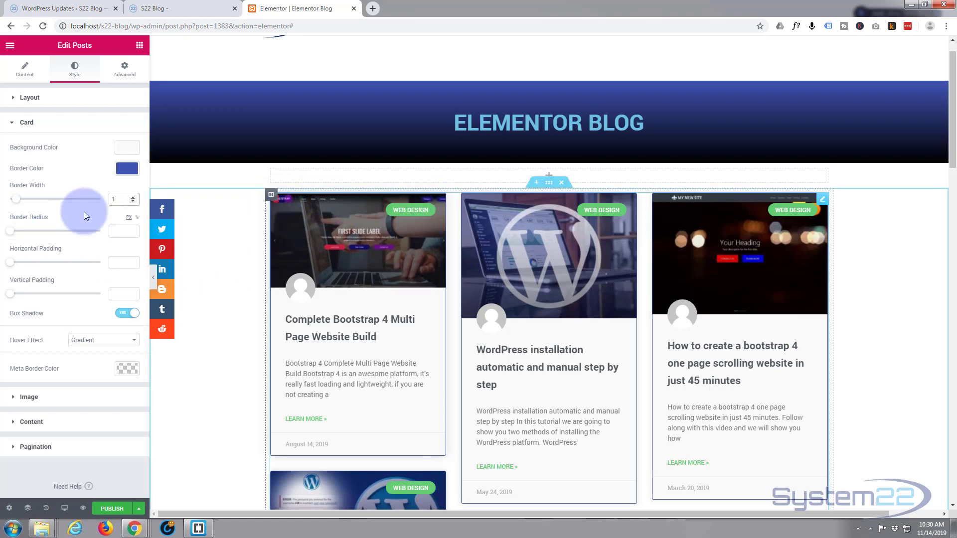
pyautogui.moveTo(10, 230); pyautogui.dragTo(17, 234)
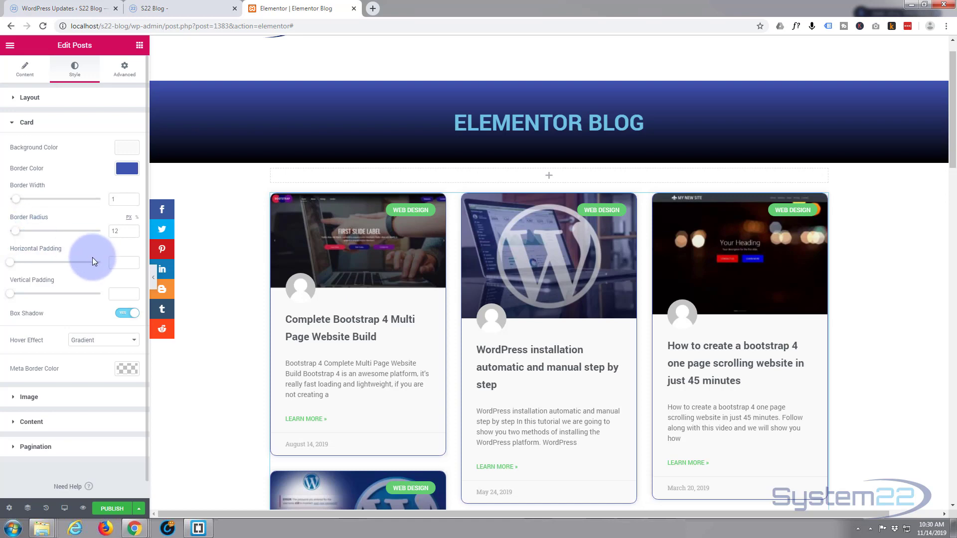
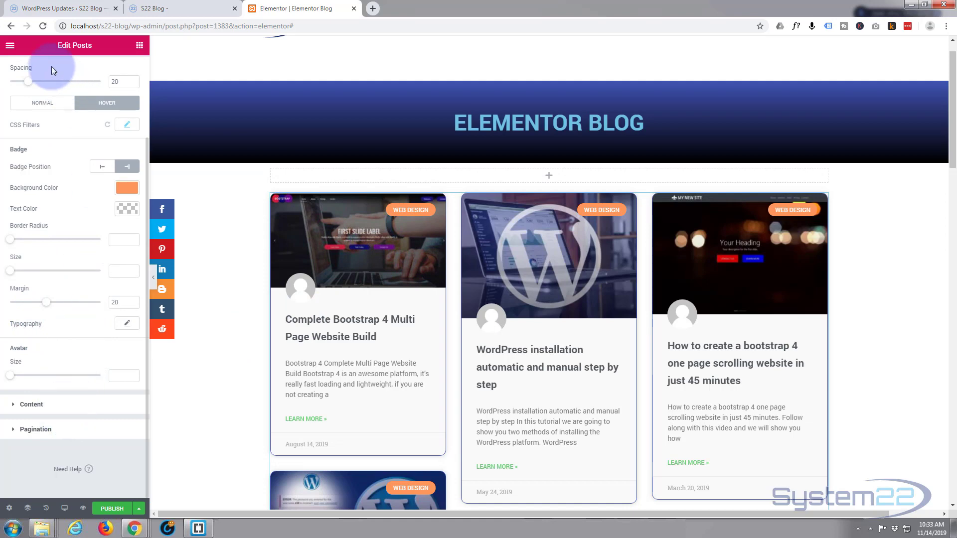
# Set the color of the post cards' meta text to the blue #4054b2.
pyautogui.click(29, 406)
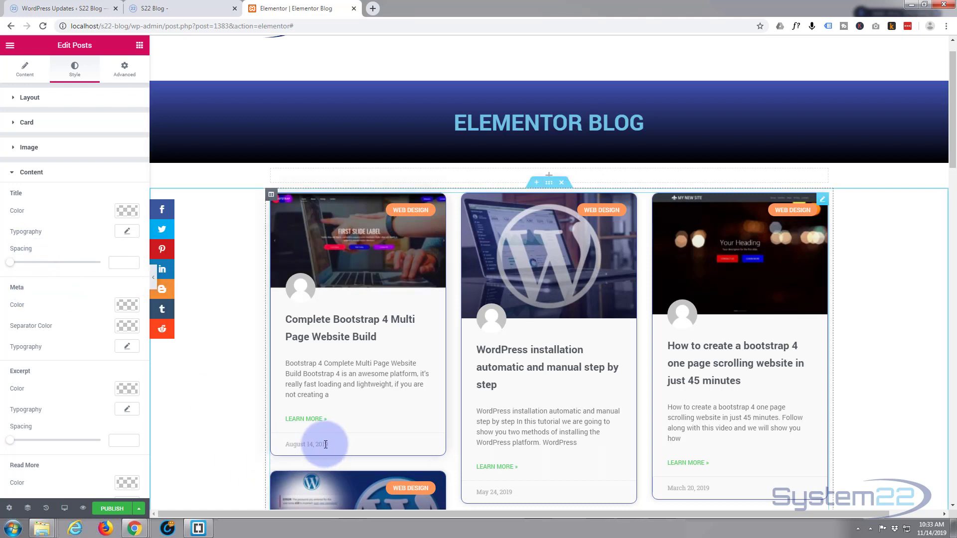
pyautogui.scroll(-2, 68, 297)
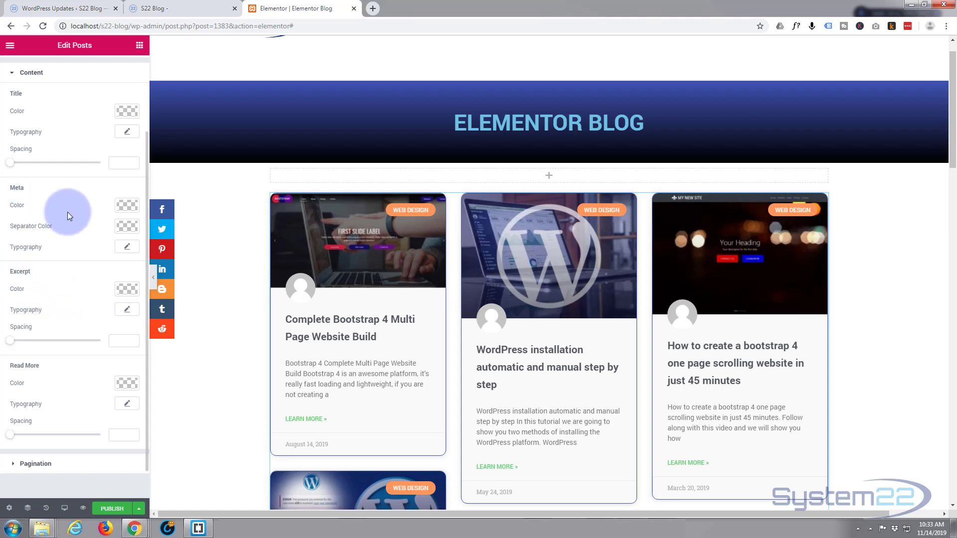
pyautogui.click(128, 206)
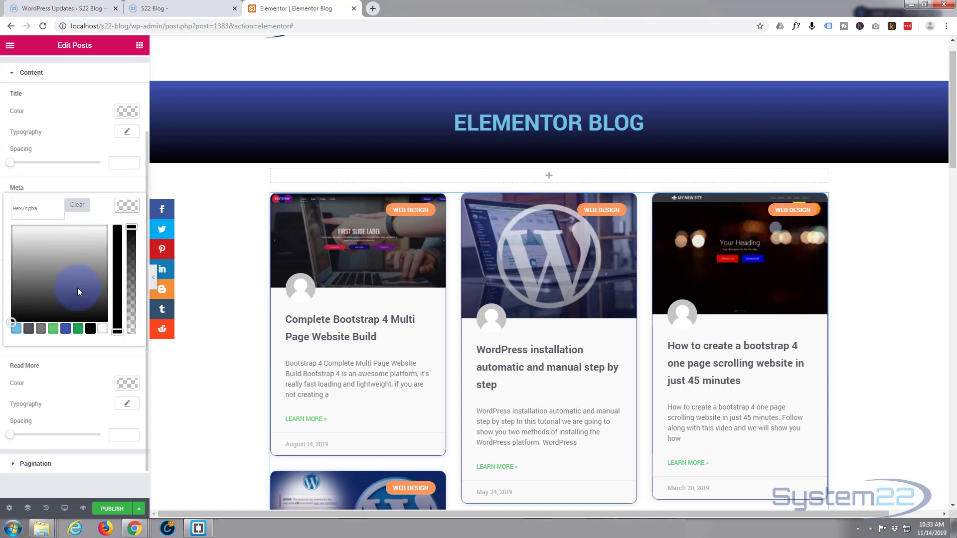
pyautogui.click(66, 327)
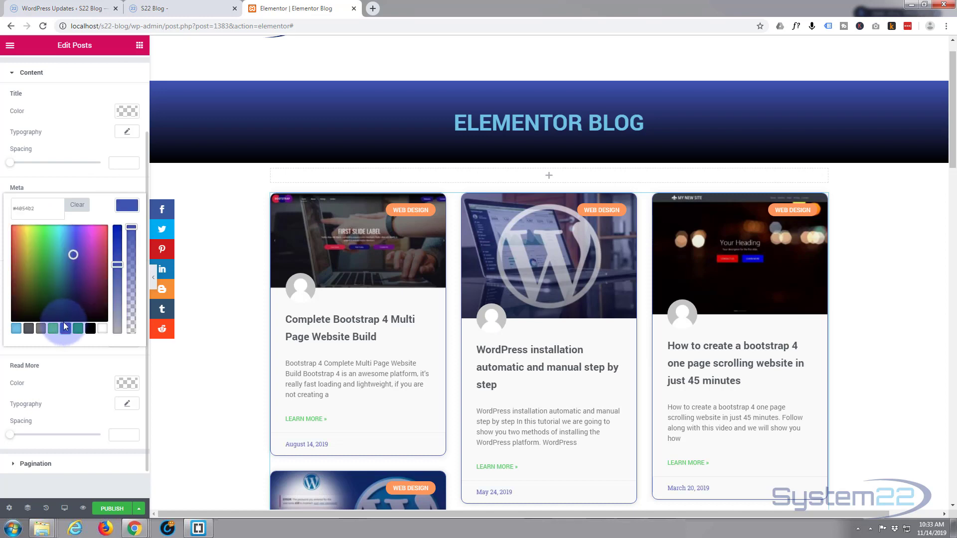
pyautogui.click(128, 205)
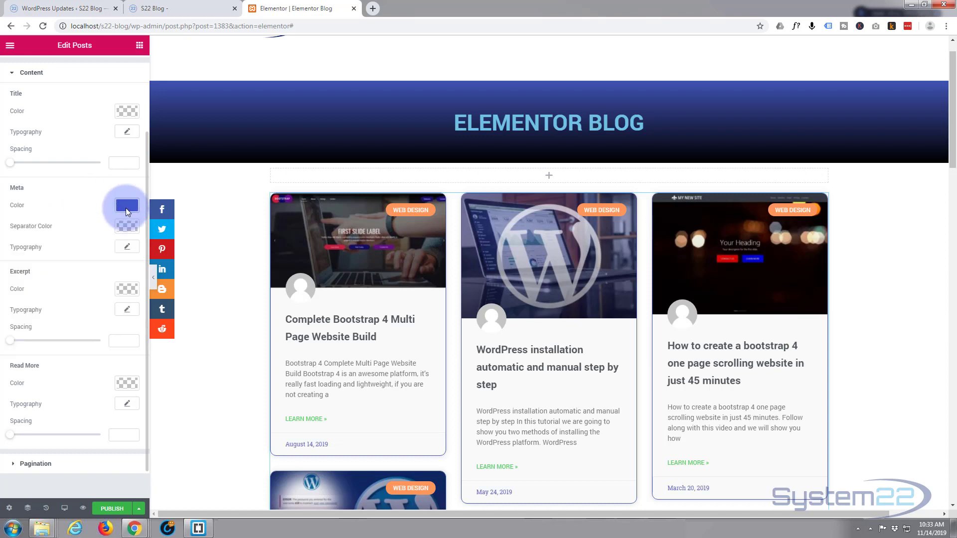
# Set the font weight of the post cards' meta text to Bold.
pyautogui.click(126, 246)
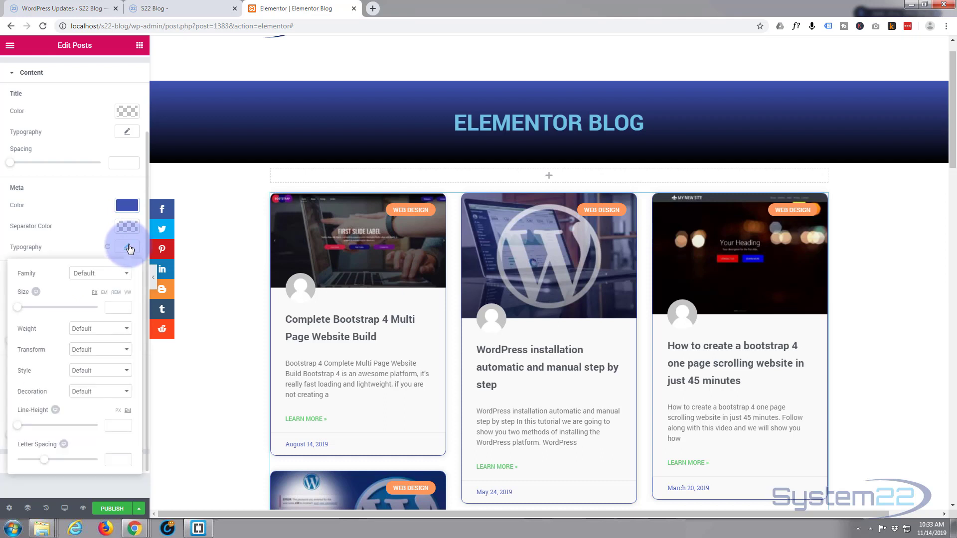
pyautogui.click(105, 328)
pyautogui.click(90, 433)
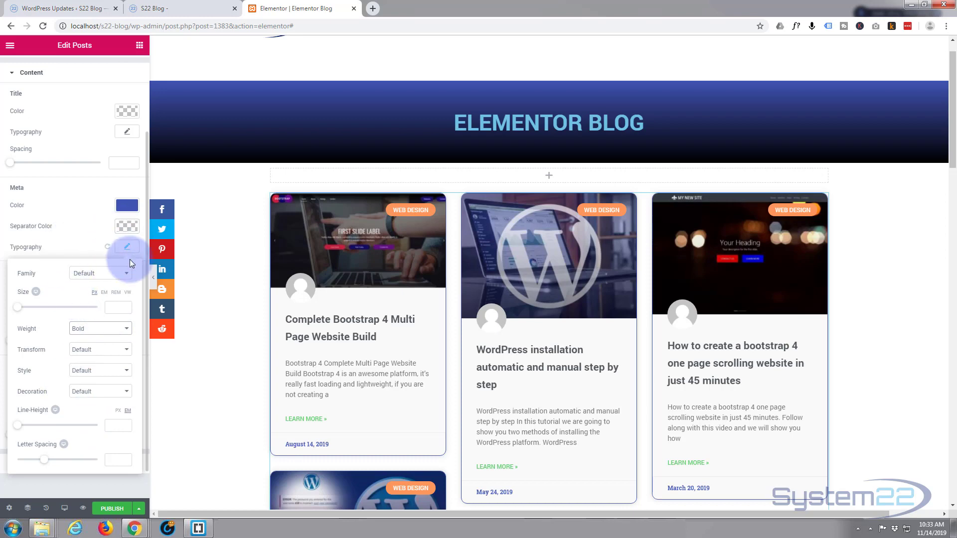
pyautogui.click(126, 205)
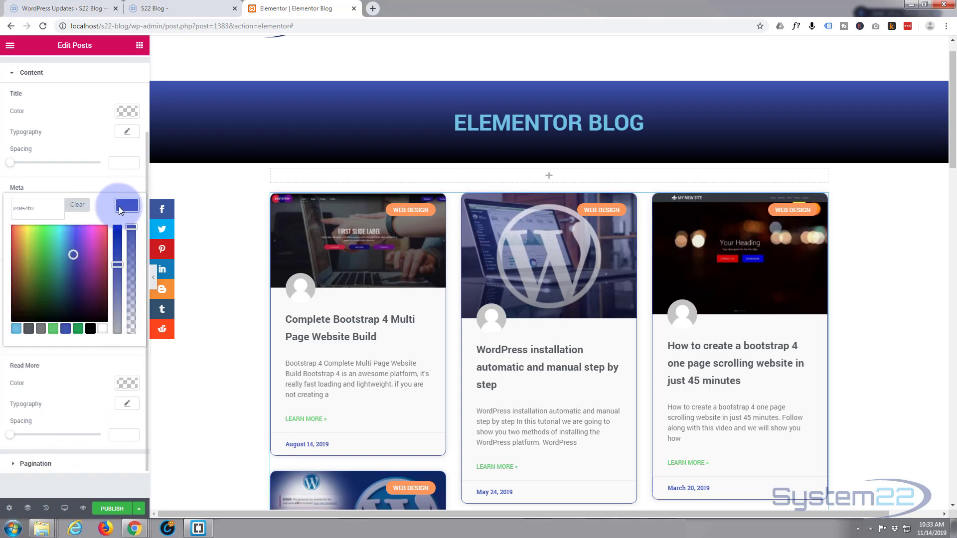
pyautogui.click(123, 205)
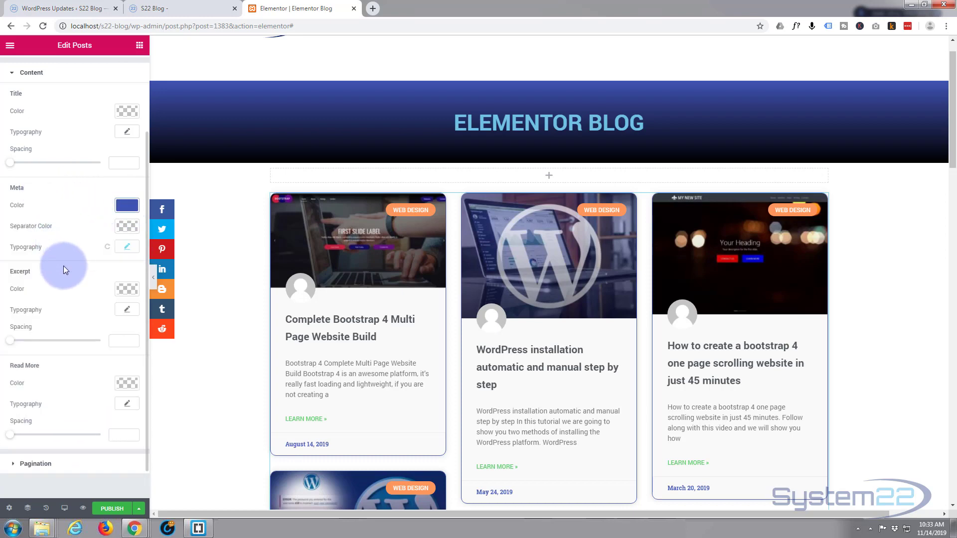
# Color the post cards' Read More links the same orange as the category badges and set their font size to 15 px.
pyautogui.scroll(-1, 65, 269)
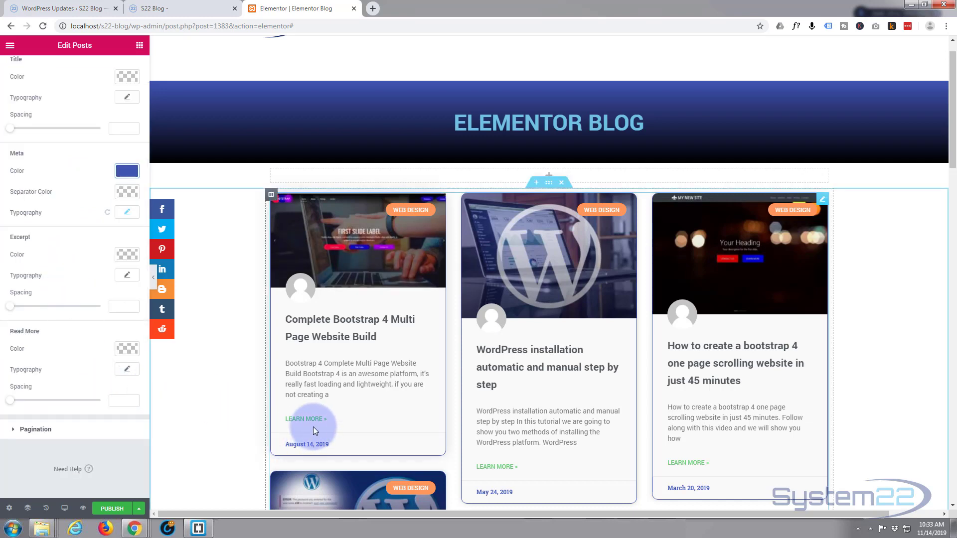
pyautogui.click(126, 350)
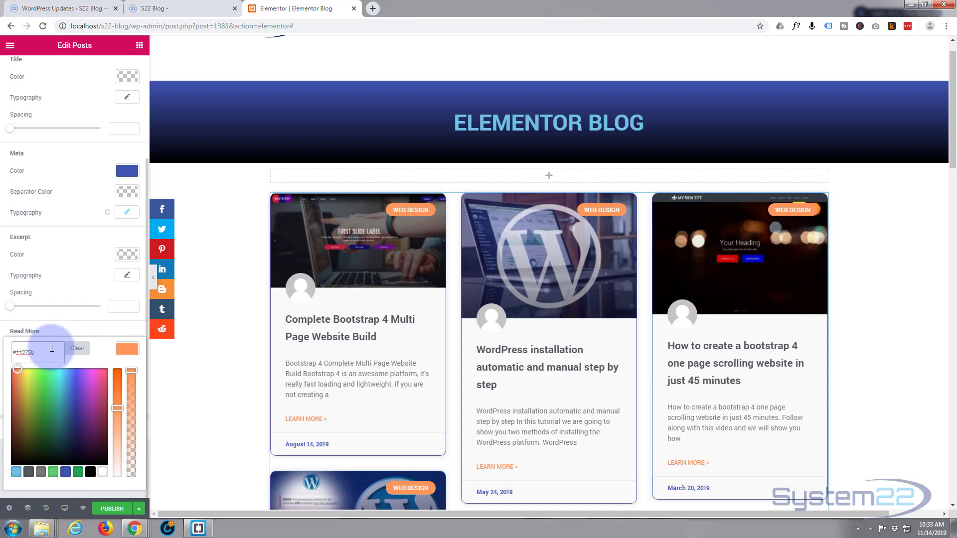
pyautogui.click(128, 349)
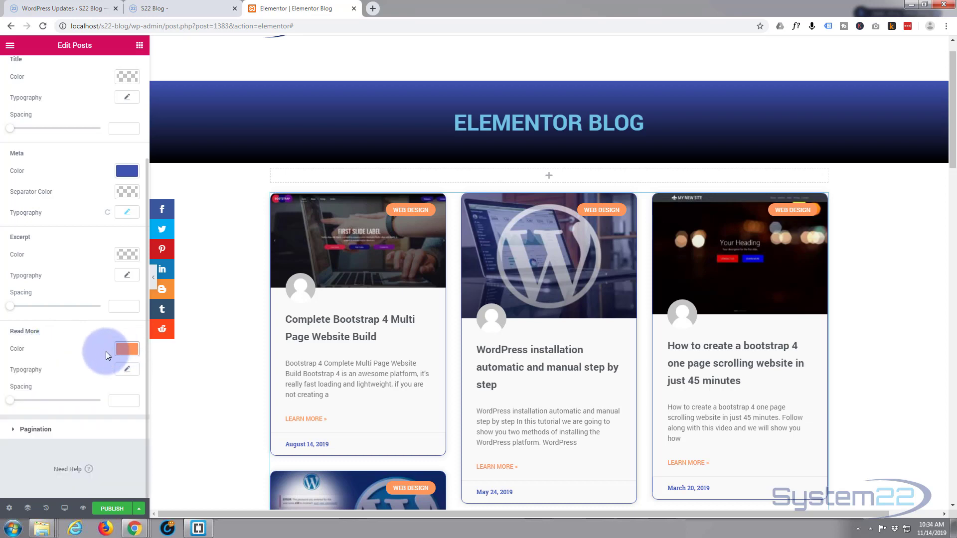
pyautogui.click(126, 370)
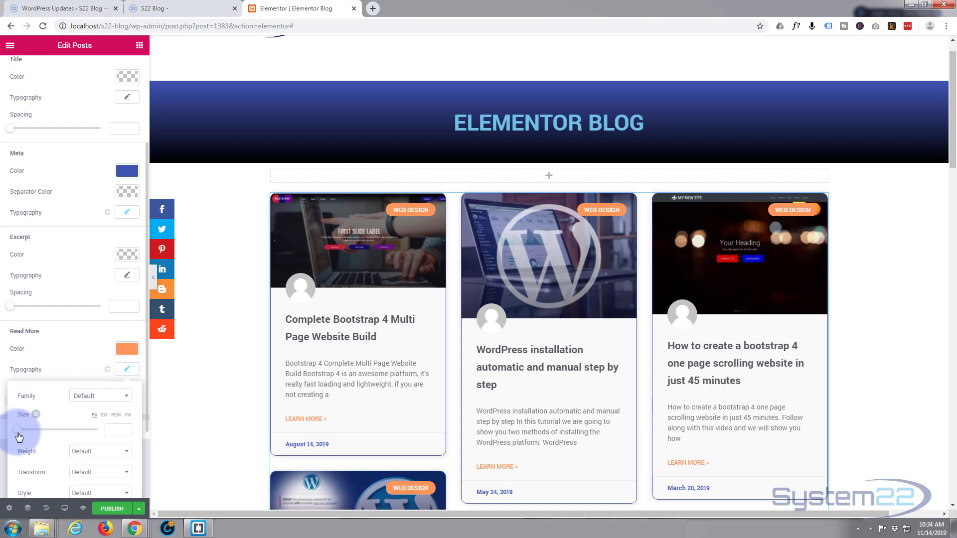
pyautogui.moveTo(19, 437); pyautogui.dragTo(35, 418)
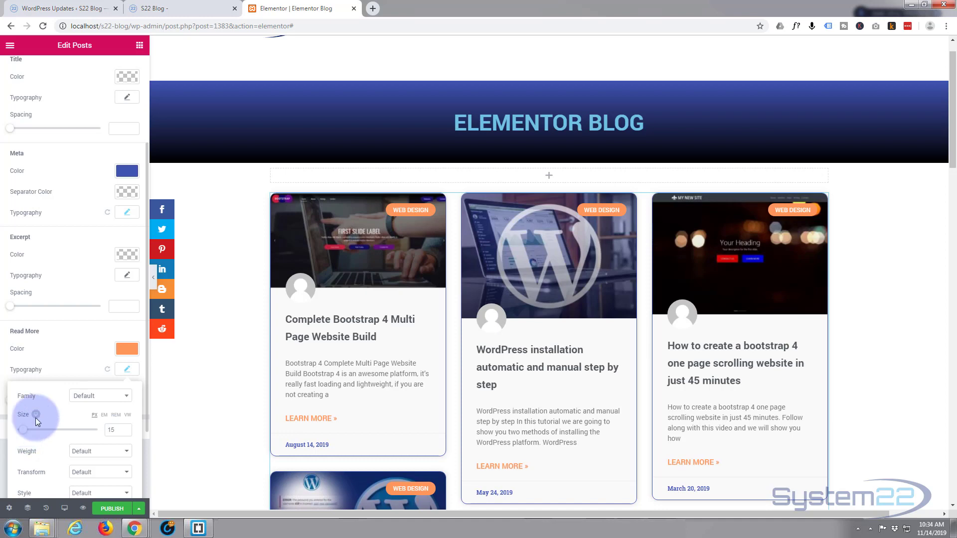
pyautogui.scroll(-2, 79, 349)
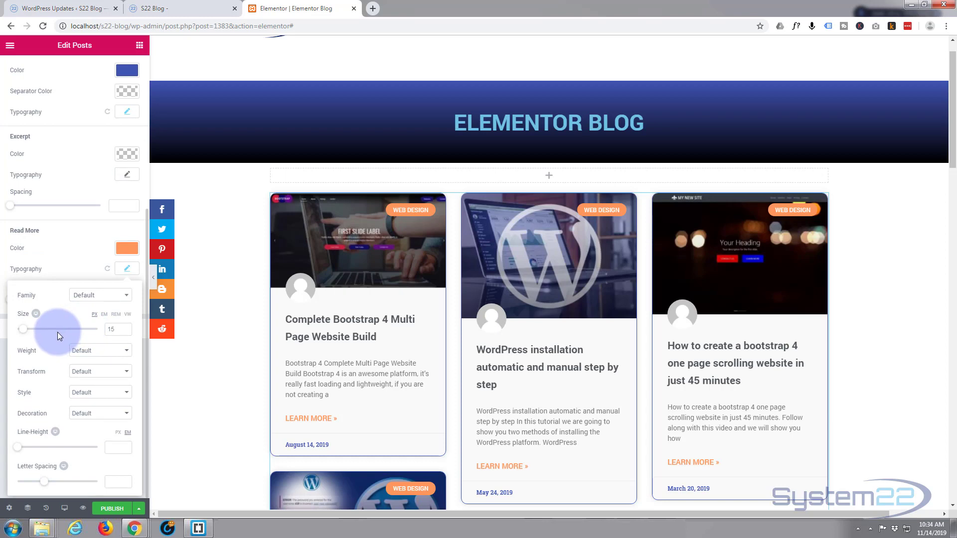
pyautogui.scroll(5, 58, 332)
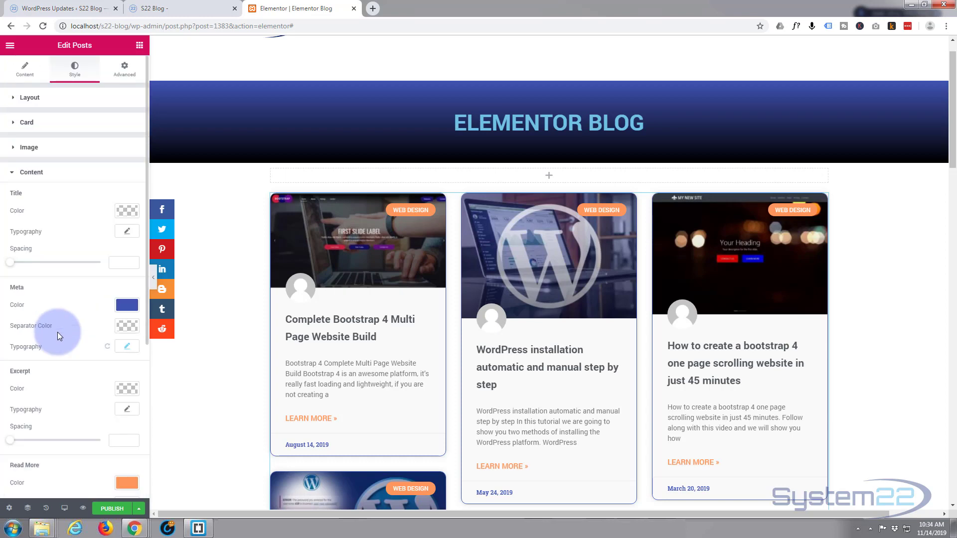
# Set the Posts widget's entrance animation to Fade In Up.
pyautogui.click(127, 68)
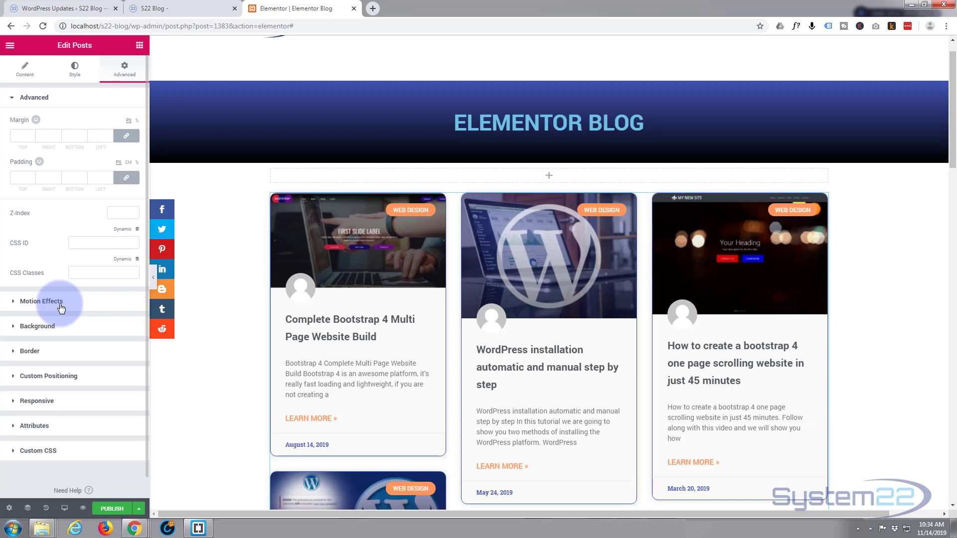
pyautogui.click(14, 303)
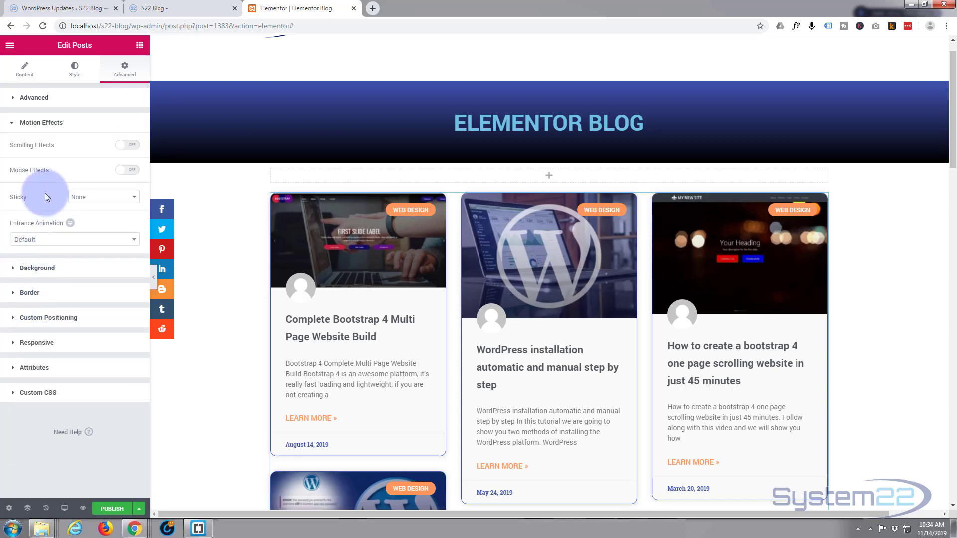
pyautogui.click(95, 240)
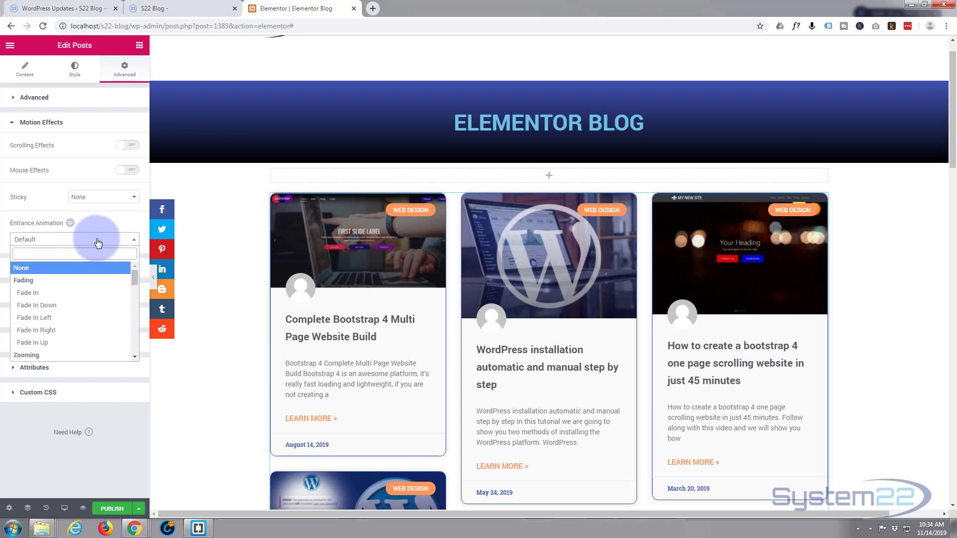
pyautogui.click(65, 342)
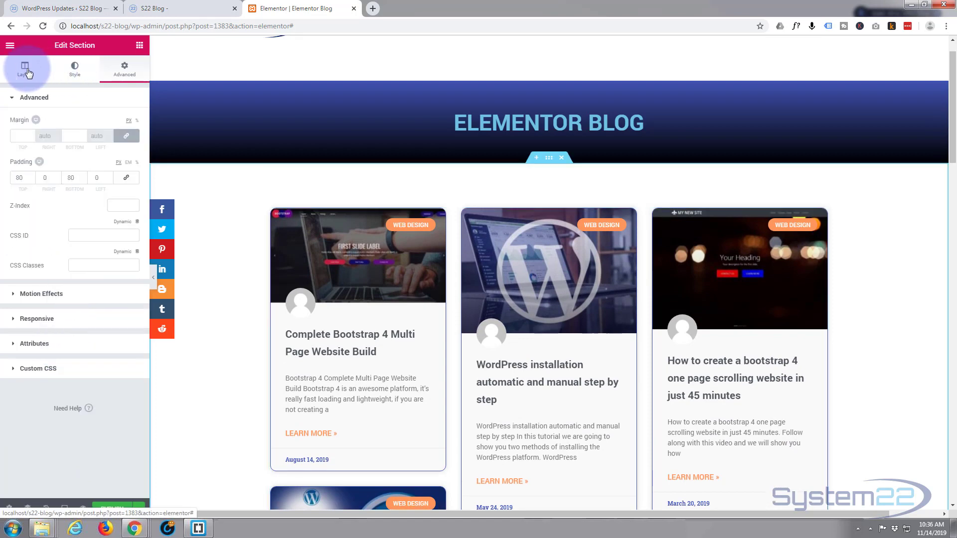
# Give the section containing the posts a gradient background with the blue #4054b2 as its first color.
pyautogui.click(26, 70)
pyautogui.click(544, 172)
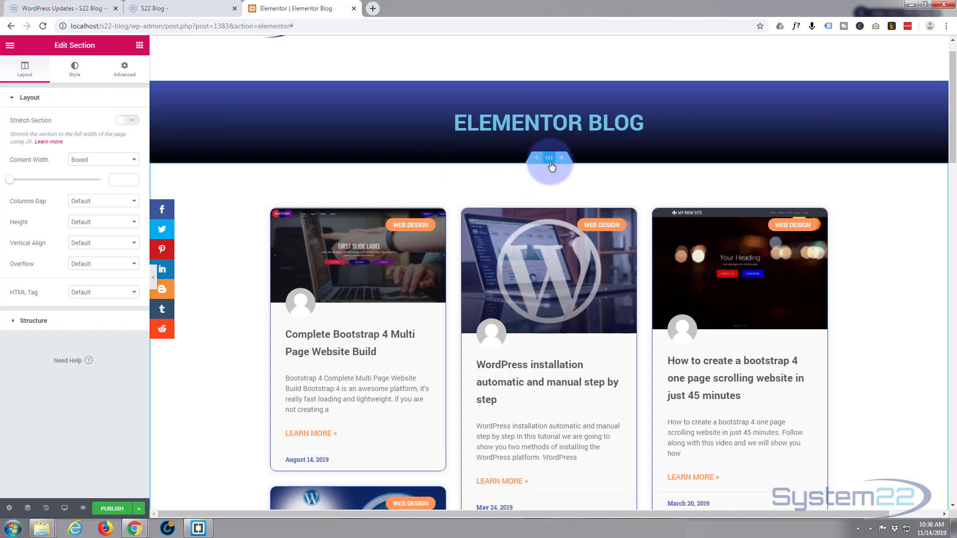
pyautogui.scroll(-3, 254, 340)
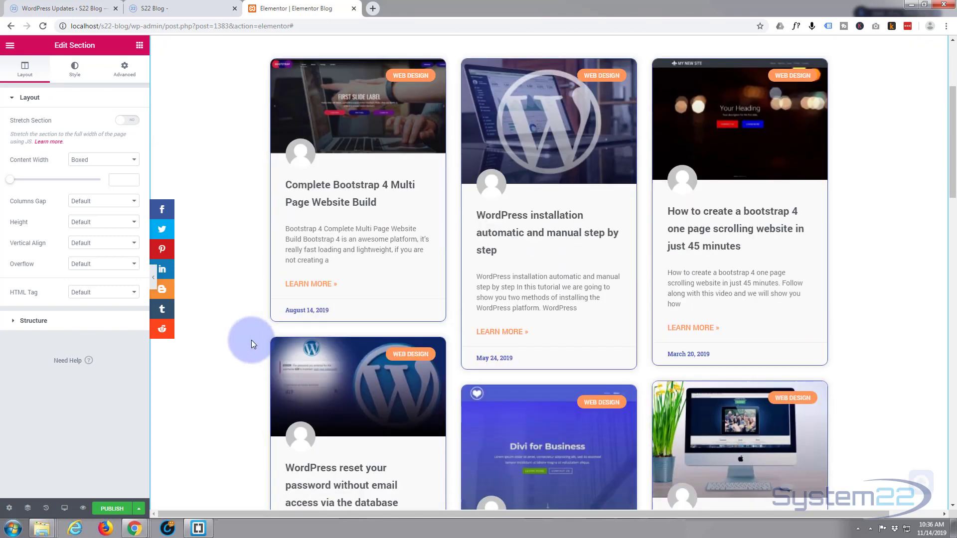
pyautogui.scroll(5, 251, 342)
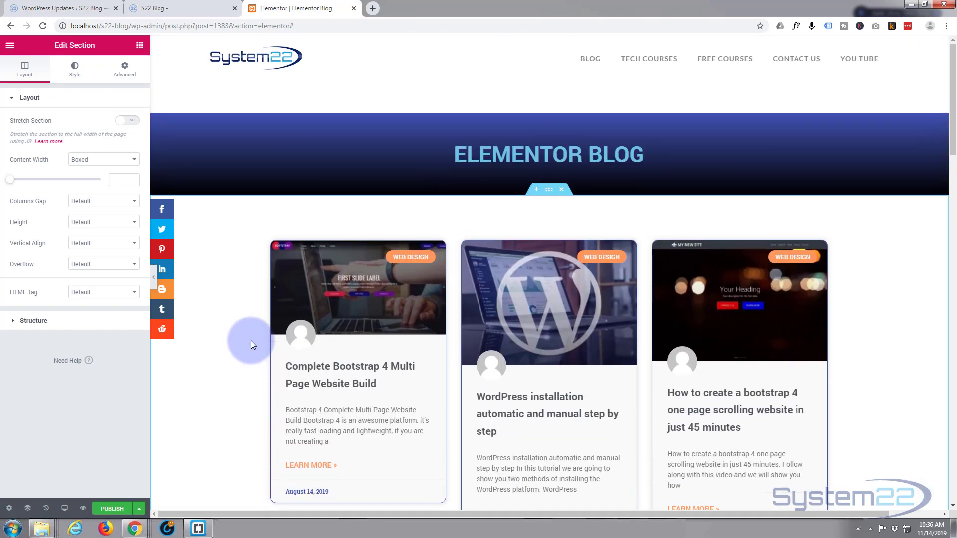
pyautogui.click(549, 191)
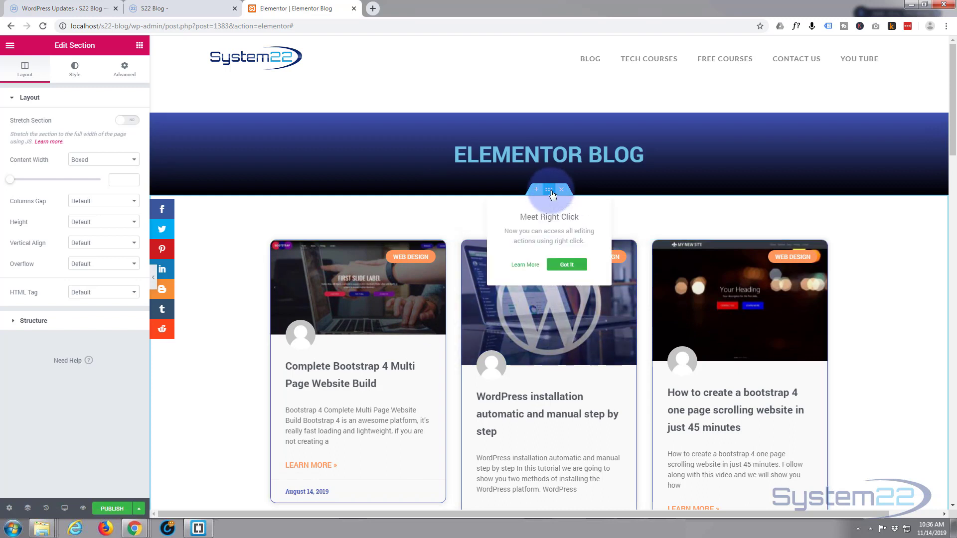
pyautogui.click(75, 70)
pyautogui.click(540, 198)
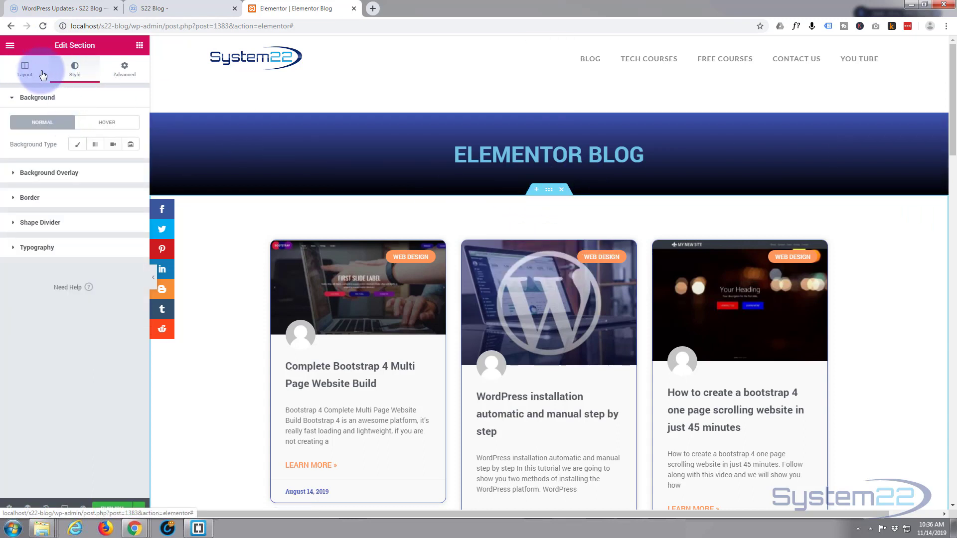
pyautogui.click(95, 144)
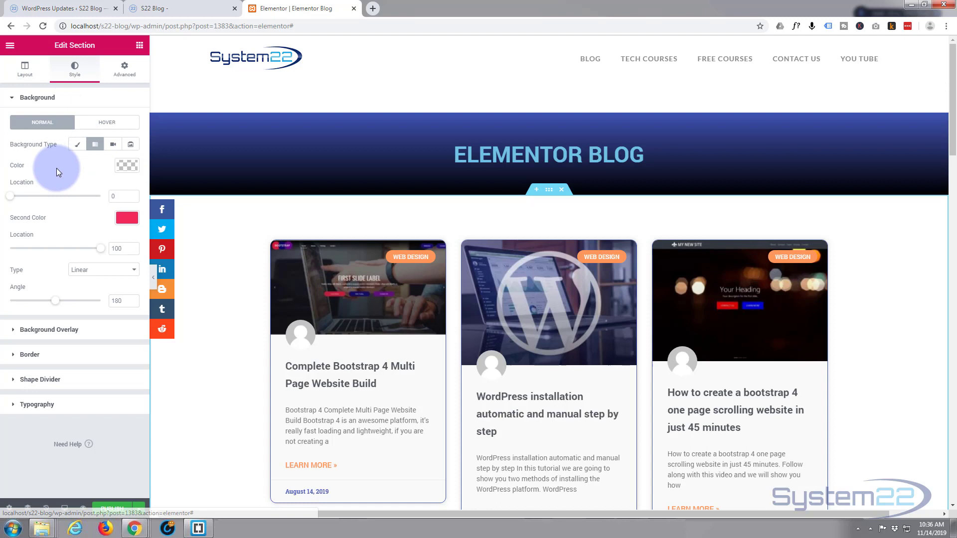
pyautogui.click(126, 166)
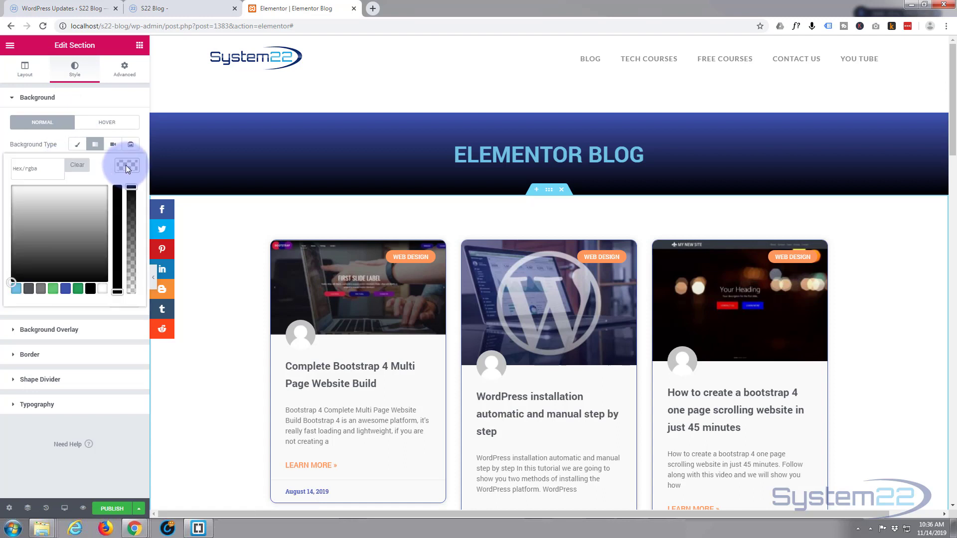
pyautogui.click(66, 288)
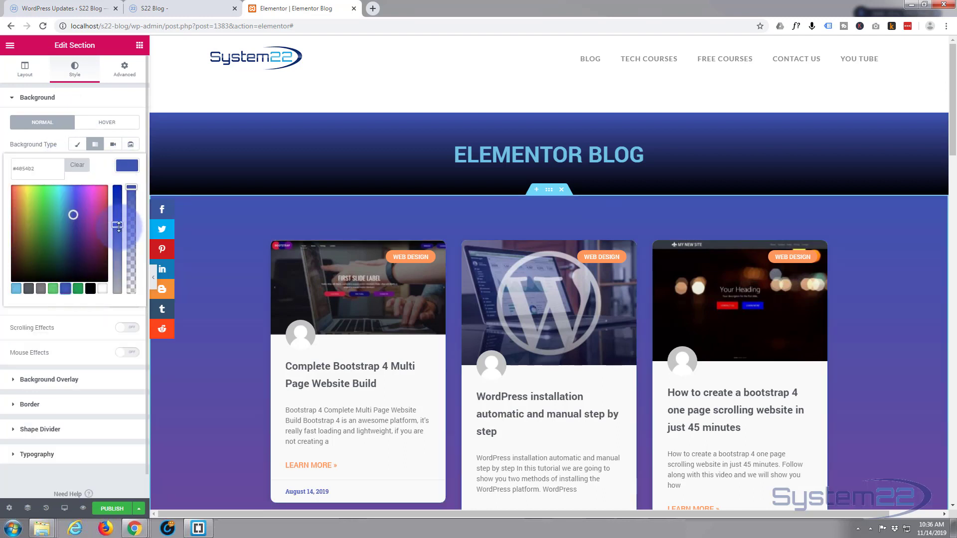
# Change the posts section's gradient to the deeper blue #0020b2 as first color and black as second color.
pyautogui.moveTo(118, 226); pyautogui.dragTo(119, 177)
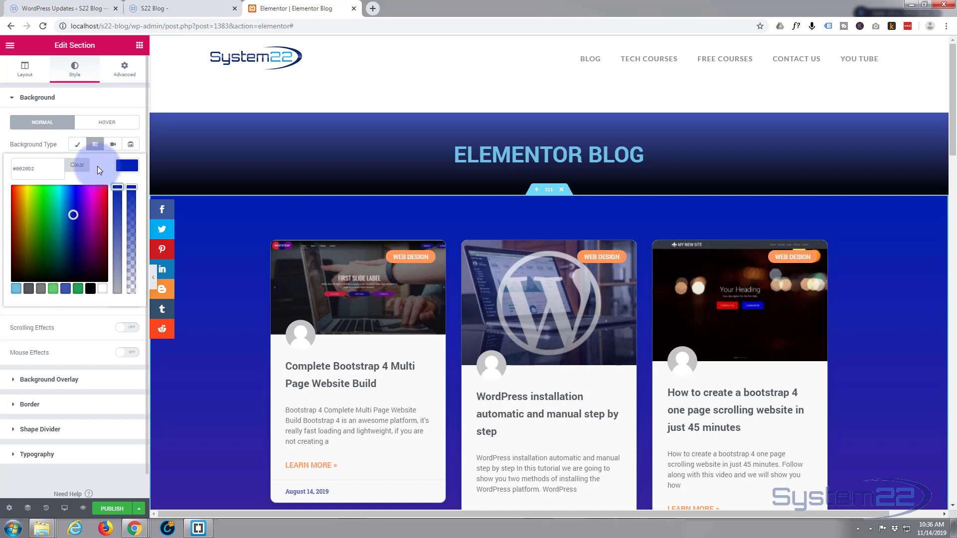
pyautogui.click(124, 165)
pyautogui.click(127, 218)
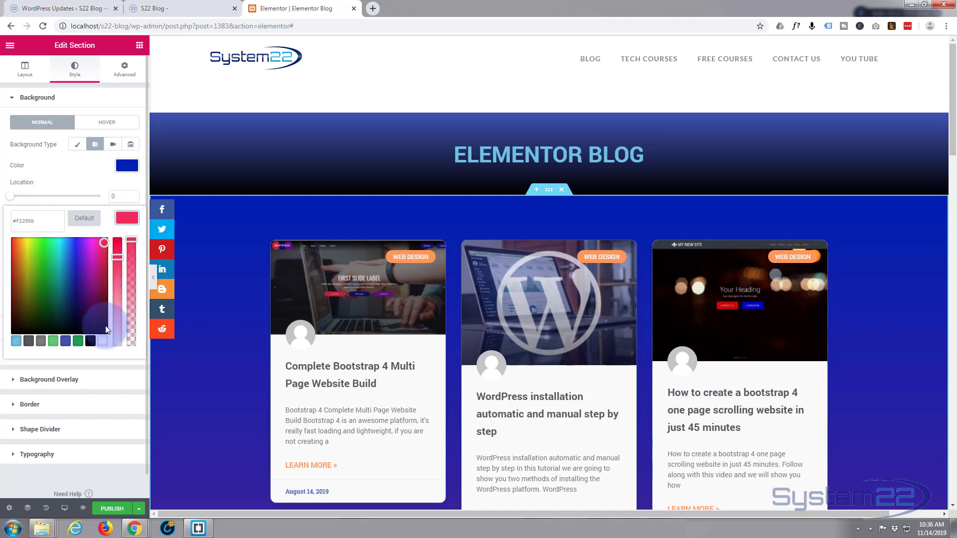
pyautogui.click(90, 342)
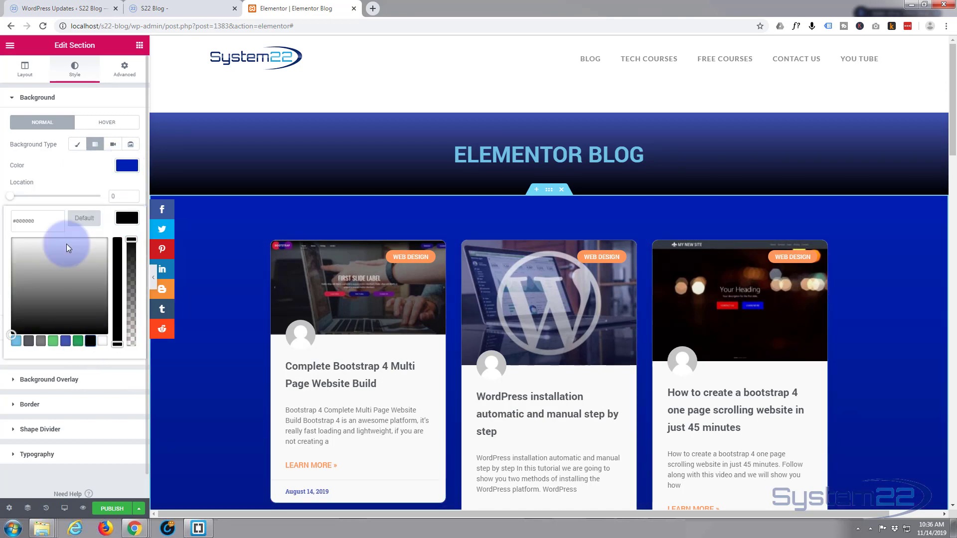
# Examine the section's gradient behind the whole card grid, down to the pagination links and back up.
pyautogui.scroll(-4, 227, 298)
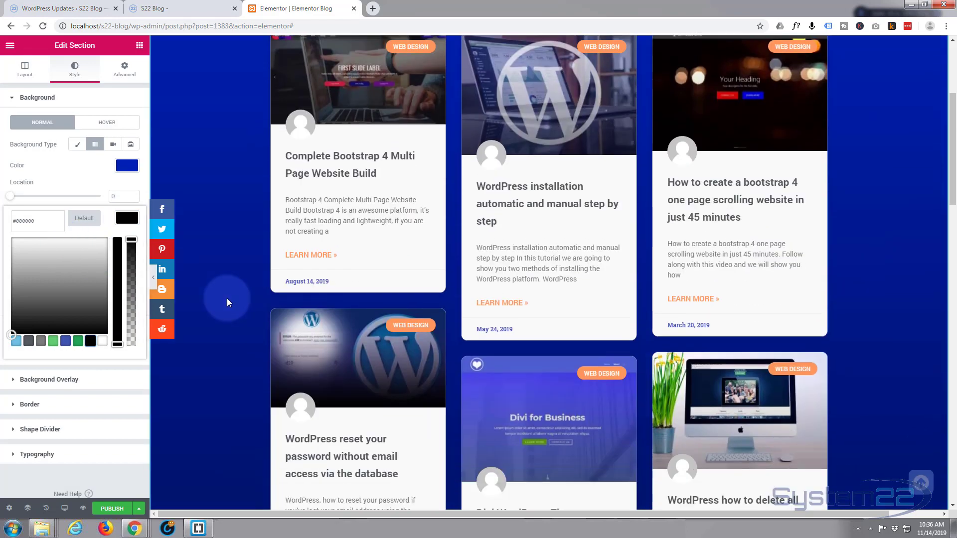
pyautogui.scroll(-10, 227, 301)
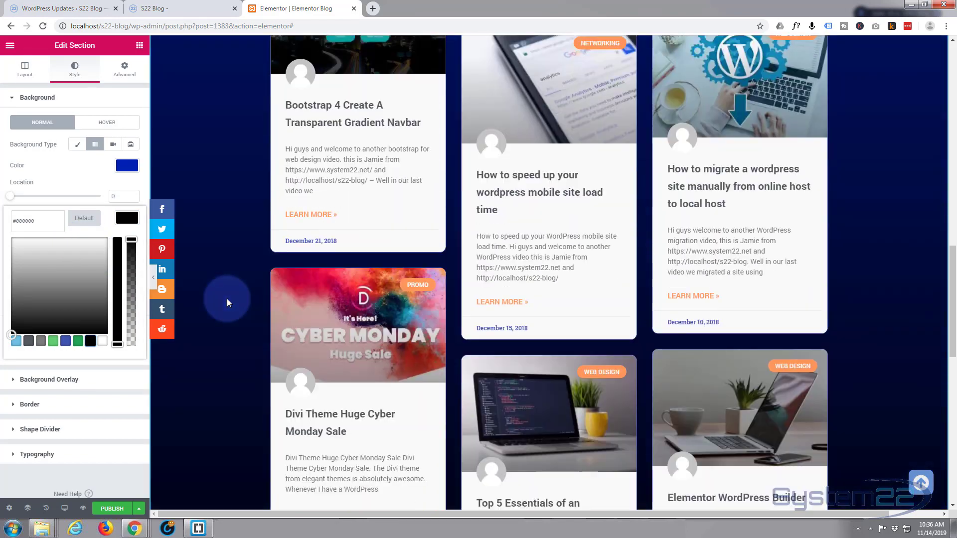
pyautogui.scroll(-6, 226, 298)
pyautogui.scroll(2, 227, 298)
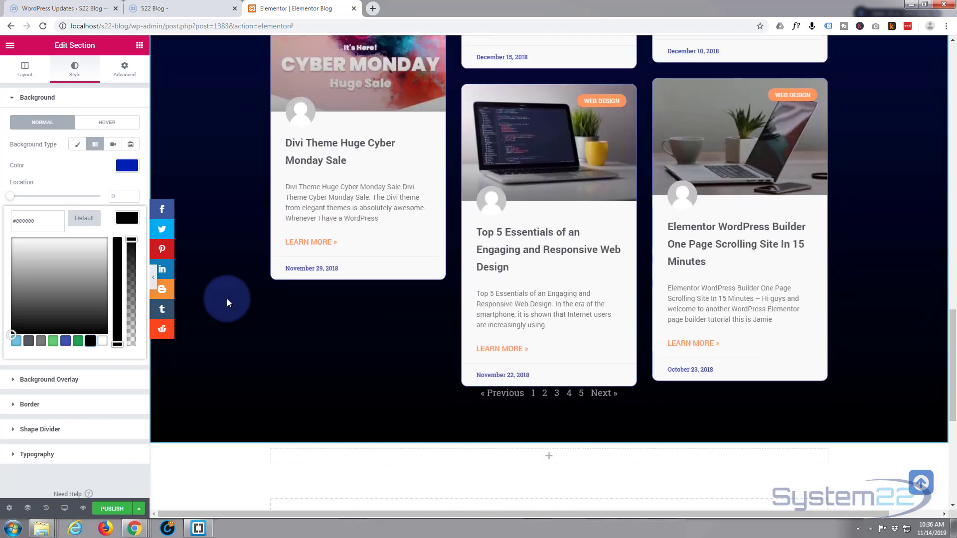
pyautogui.scroll(-2, 364, 318)
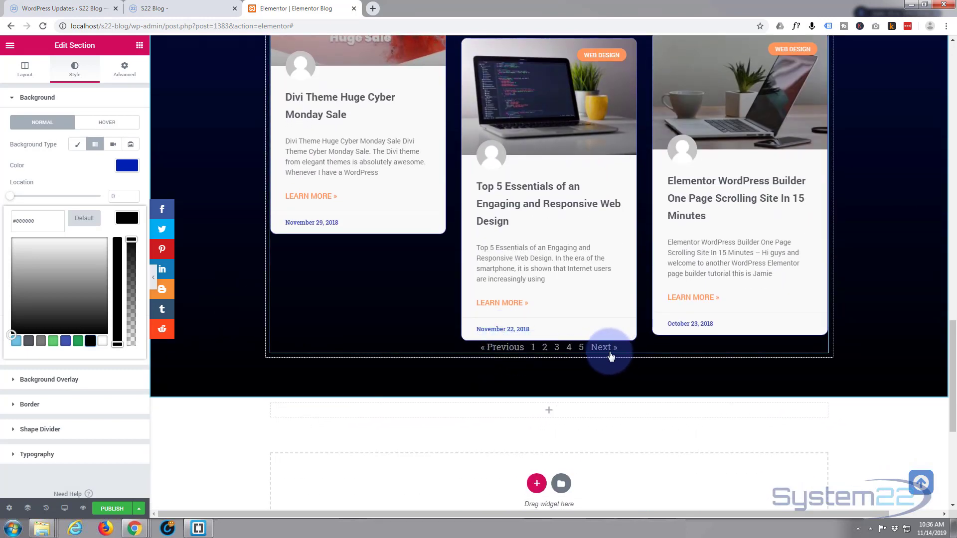
pyautogui.scroll(6, 887, 325)
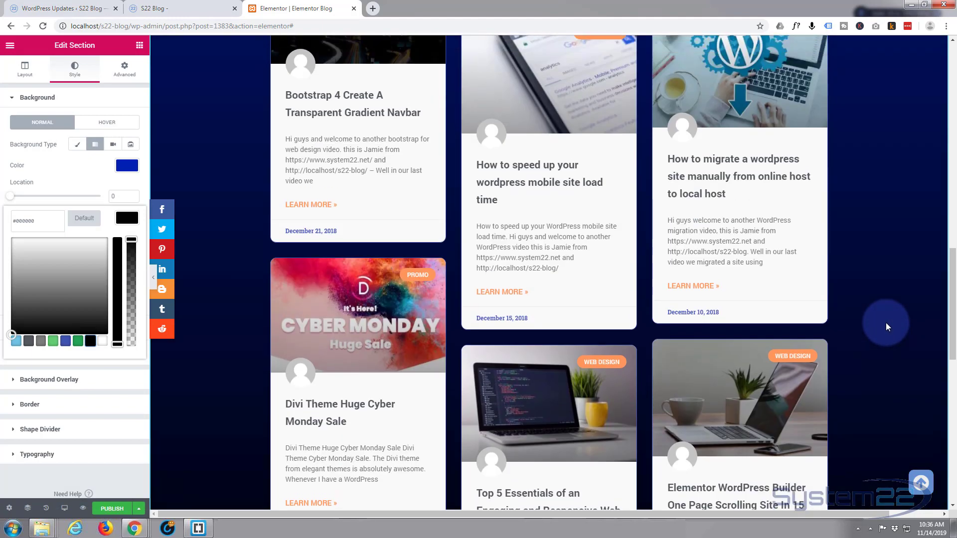
pyautogui.scroll(15, 886, 322)
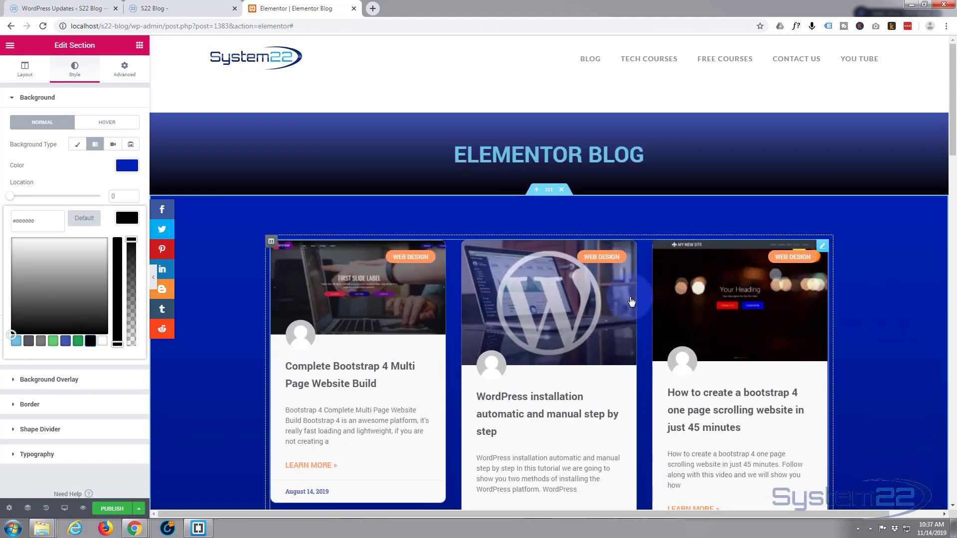
# Set the normal color of the Posts widget's pagination links to the blue #4054b2.
pyautogui.click(821, 247)
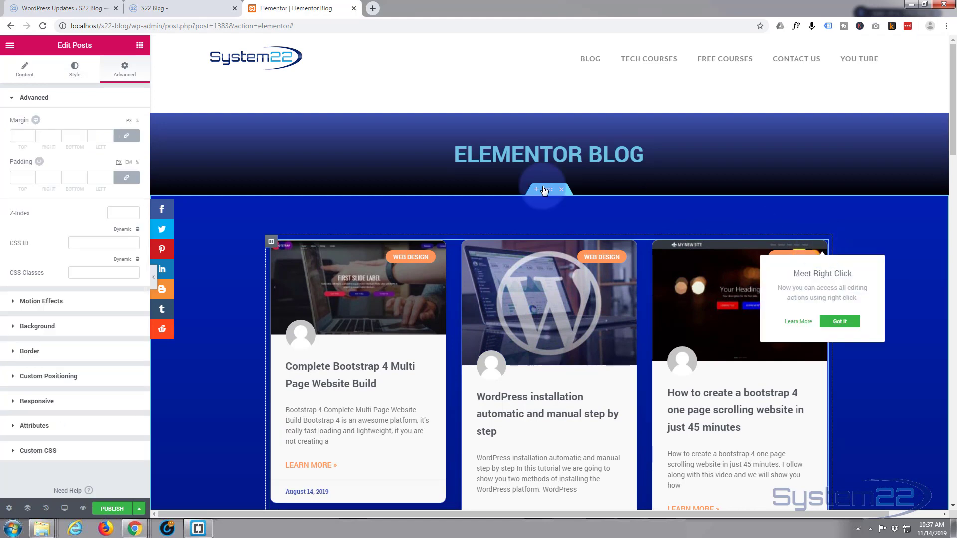
pyautogui.click(74, 69)
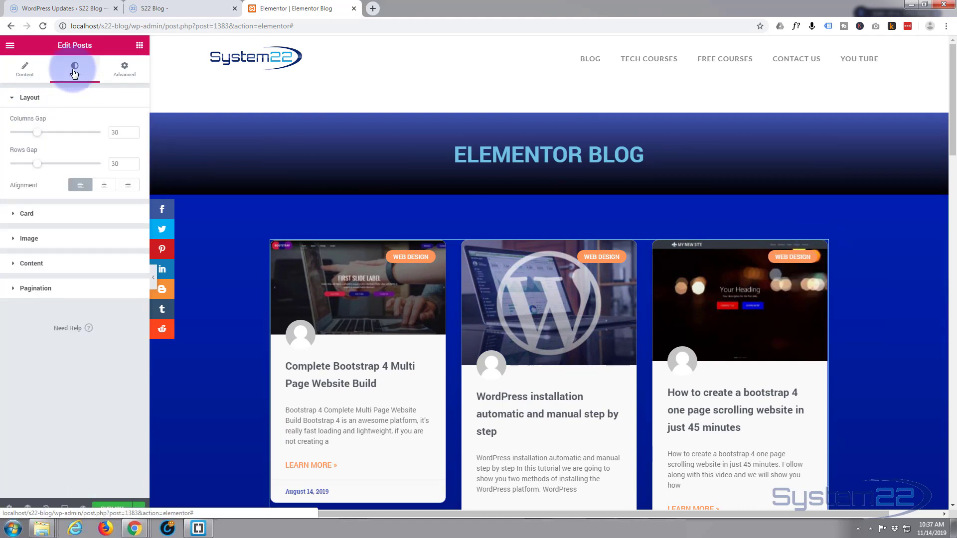
pyautogui.click(17, 290)
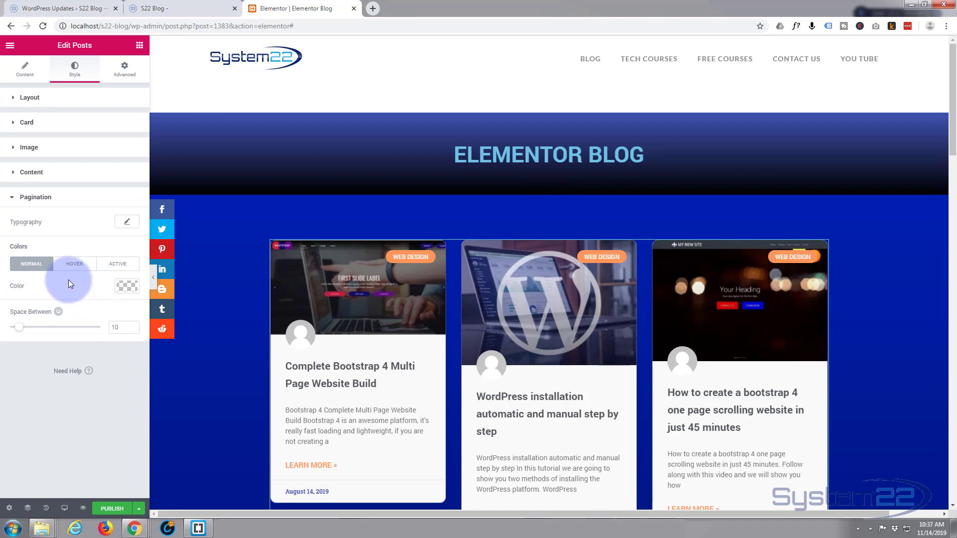
pyautogui.scroll(-5, 203, 281)
pyautogui.scroll(-15, 204, 280)
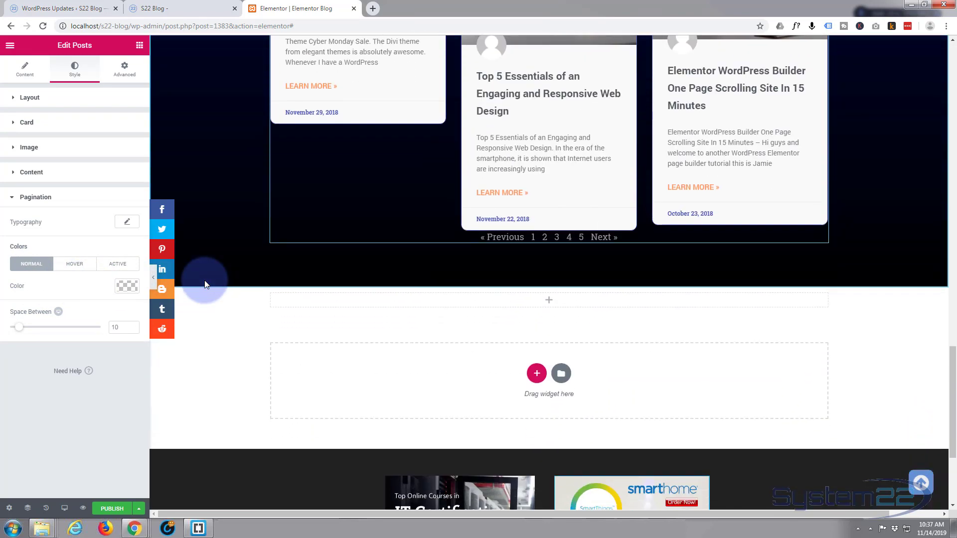
pyautogui.click(127, 287)
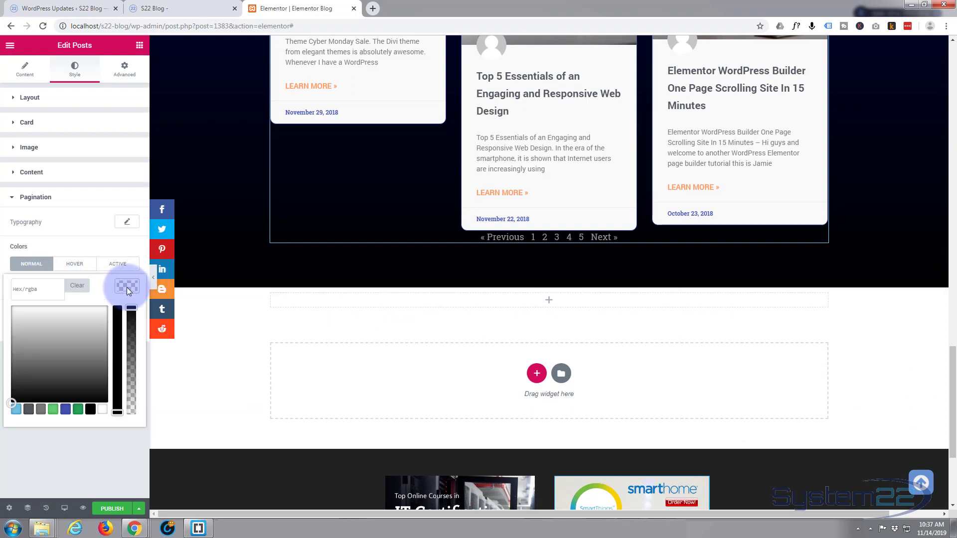
pyautogui.click(65, 409)
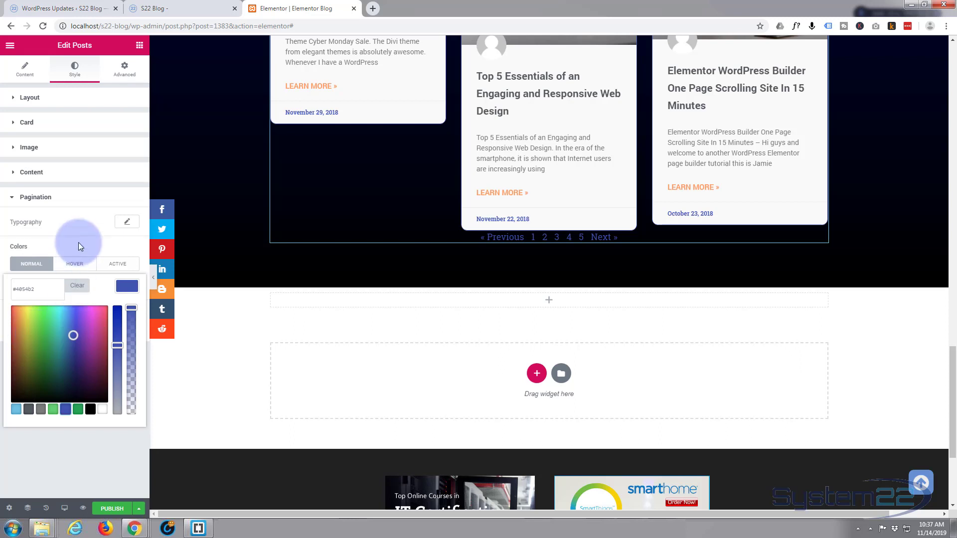
# Set the pagination's hover and active colors to the same orange as the category badges.
pyautogui.click(75, 264)
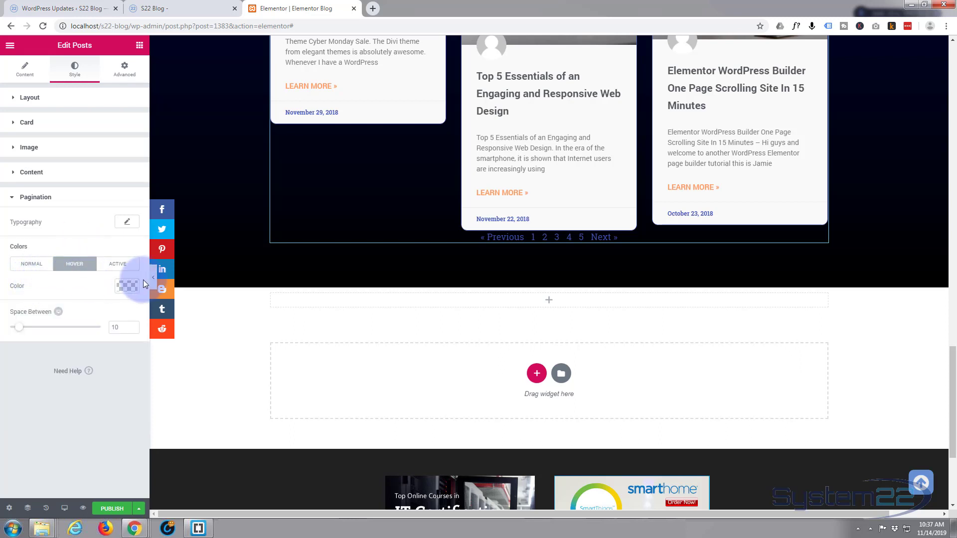
pyautogui.click(127, 288)
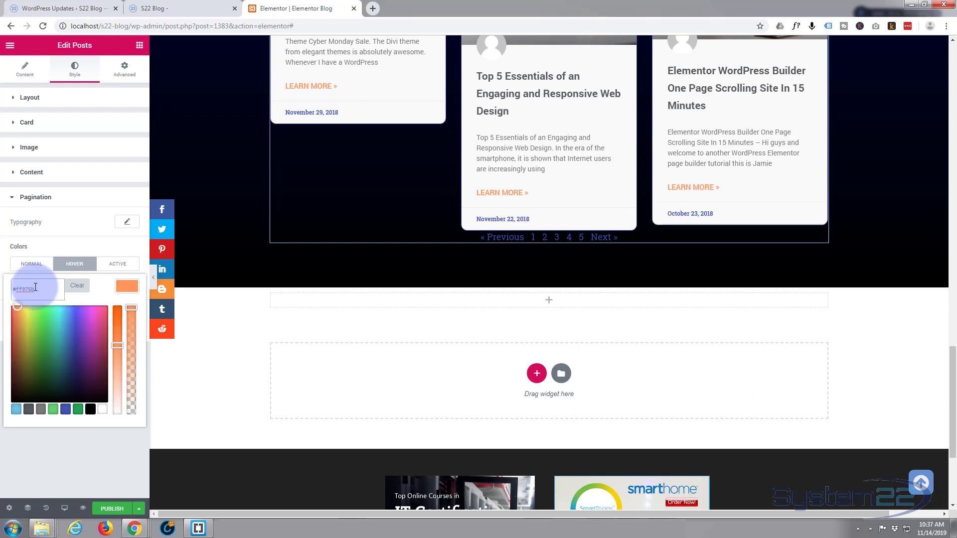
pyautogui.click(117, 264)
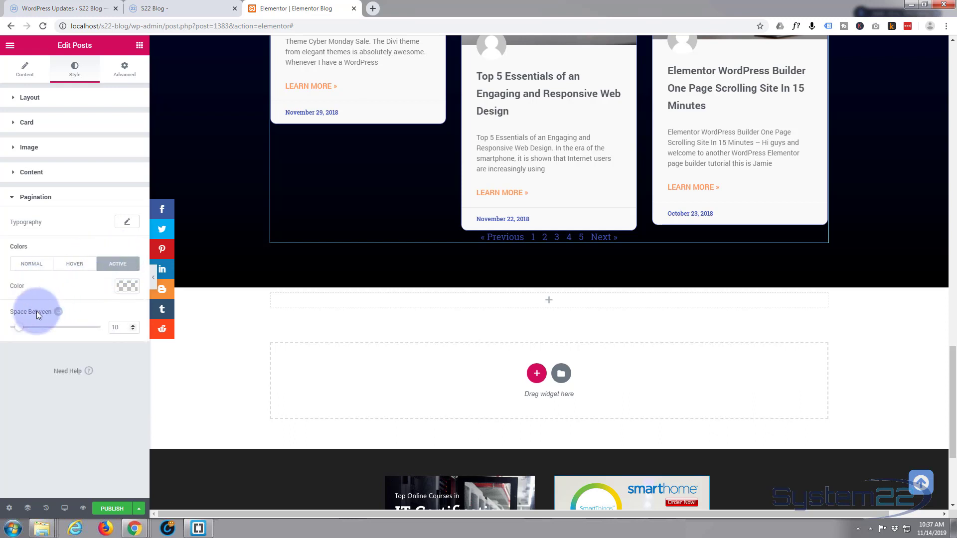
pyautogui.click(127, 284)
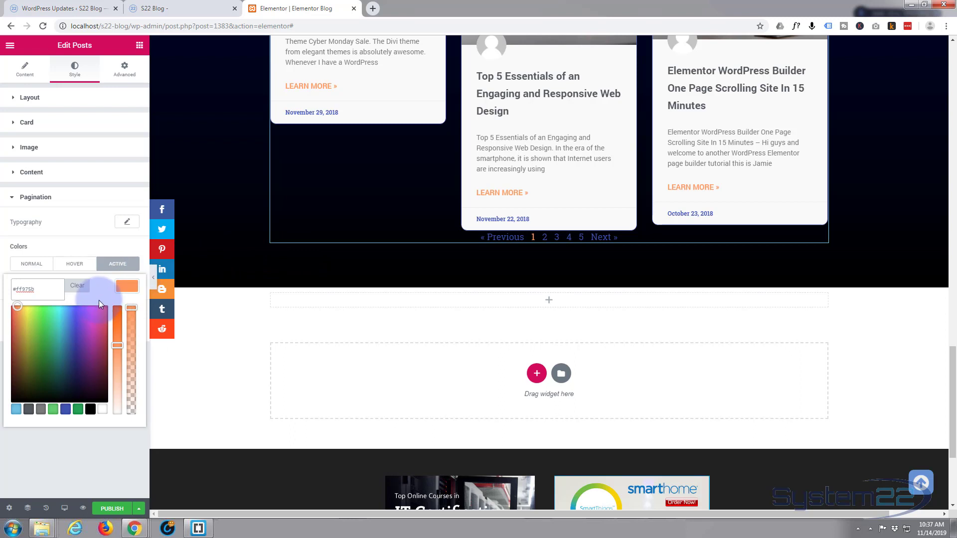
pyautogui.click(124, 287)
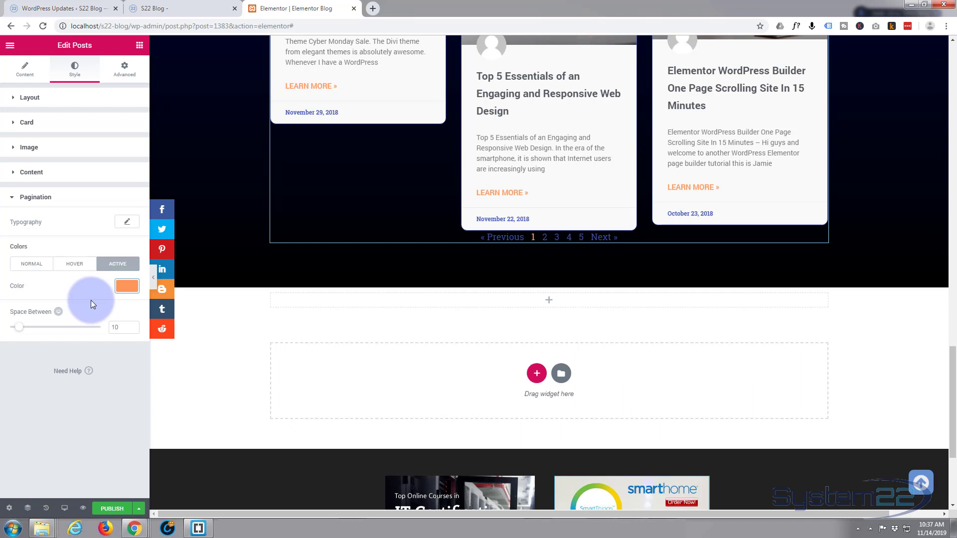
# Set the pagination typography's line height to 5.6 em and its letter spacing to 3.4.
pyautogui.click(127, 222)
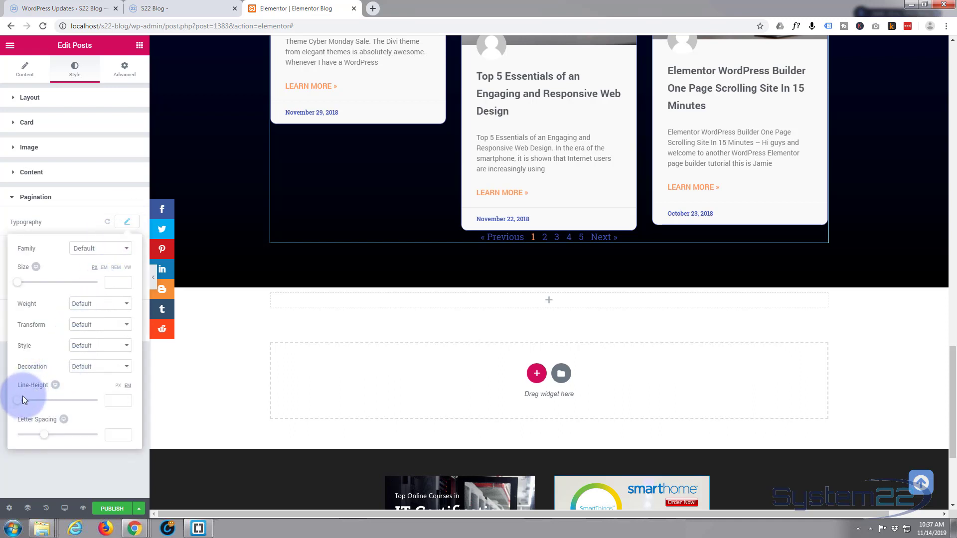
pyautogui.moveTo(18, 405); pyautogui.dragTo(64, 410)
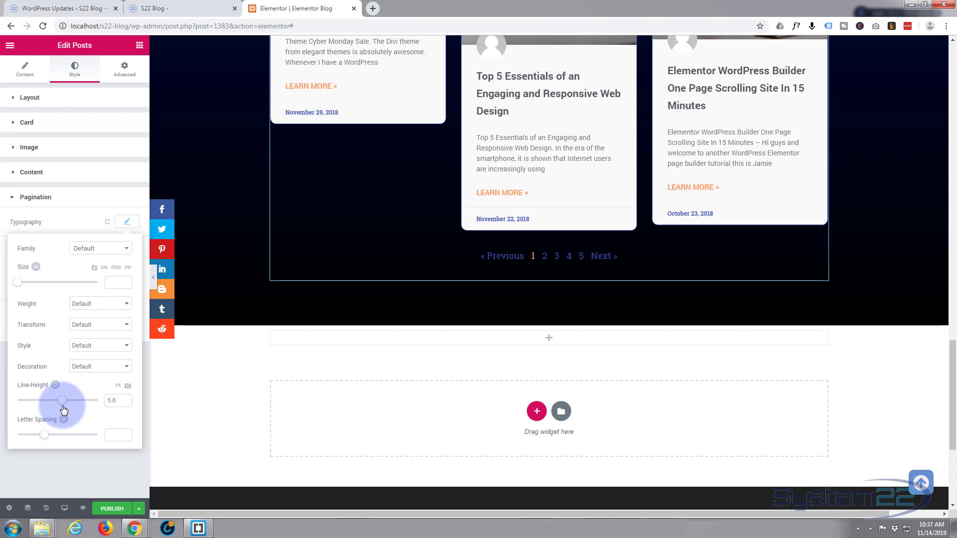
pyautogui.moveTo(45, 436); pyautogui.dragTo(64, 437)
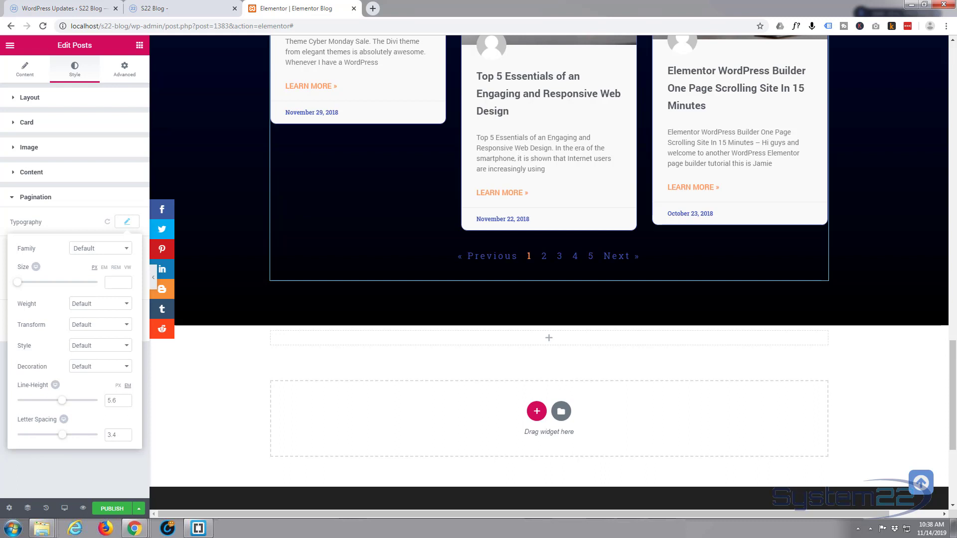
# Preview the page in a new browser tab and check the heading, animated post cards, gradient and pagination over its full length.
pyautogui.click(112, 508)
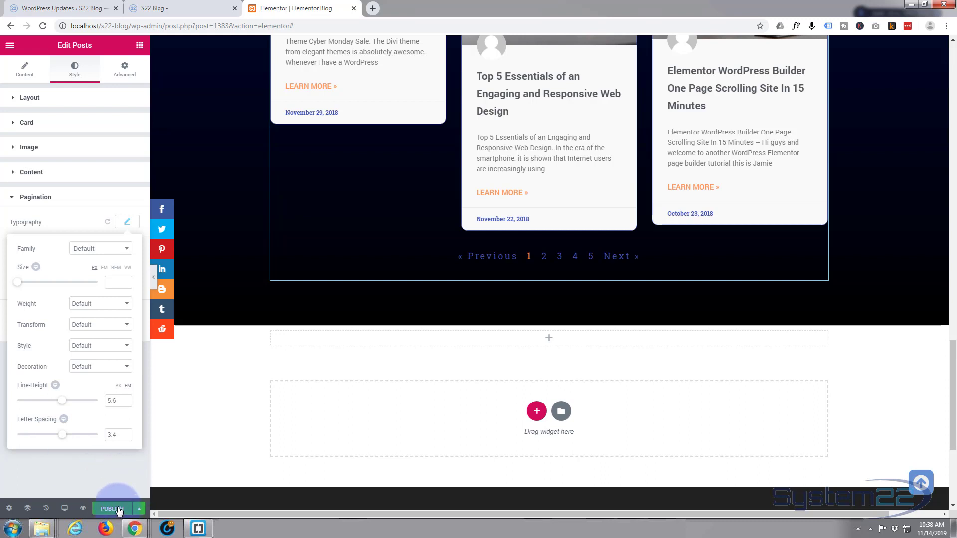
pyautogui.click(83, 510)
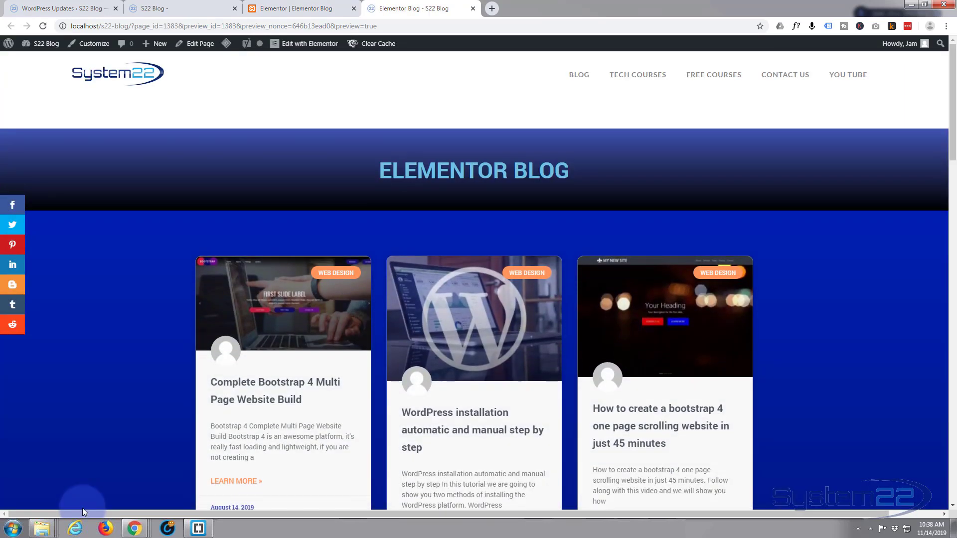
pyautogui.scroll(-4, 130, 237)
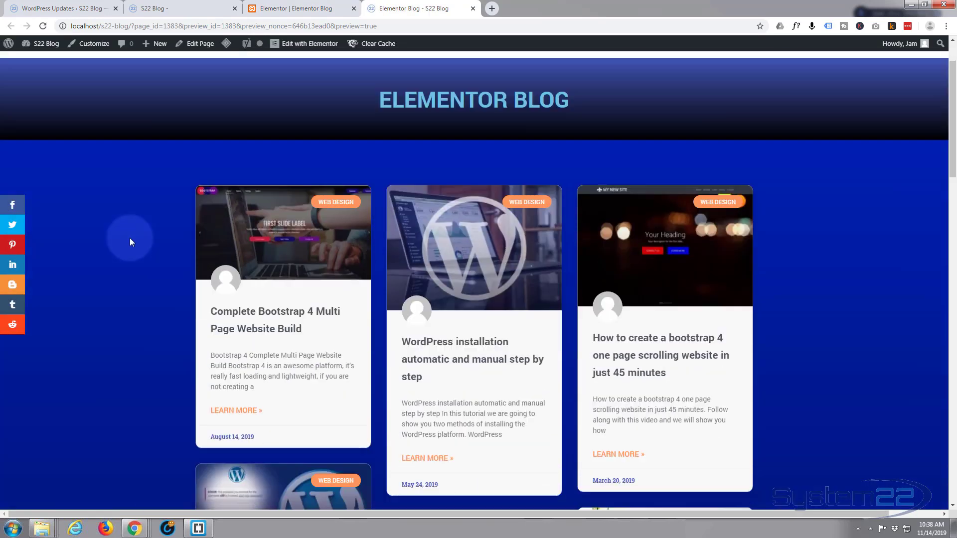
pyautogui.scroll(-9, 130, 241)
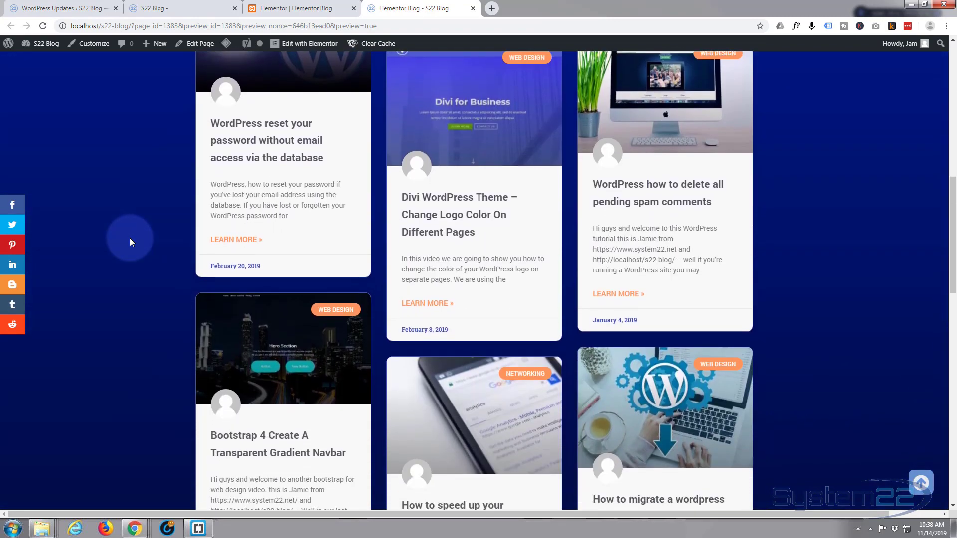
pyautogui.scroll(-11, 130, 238)
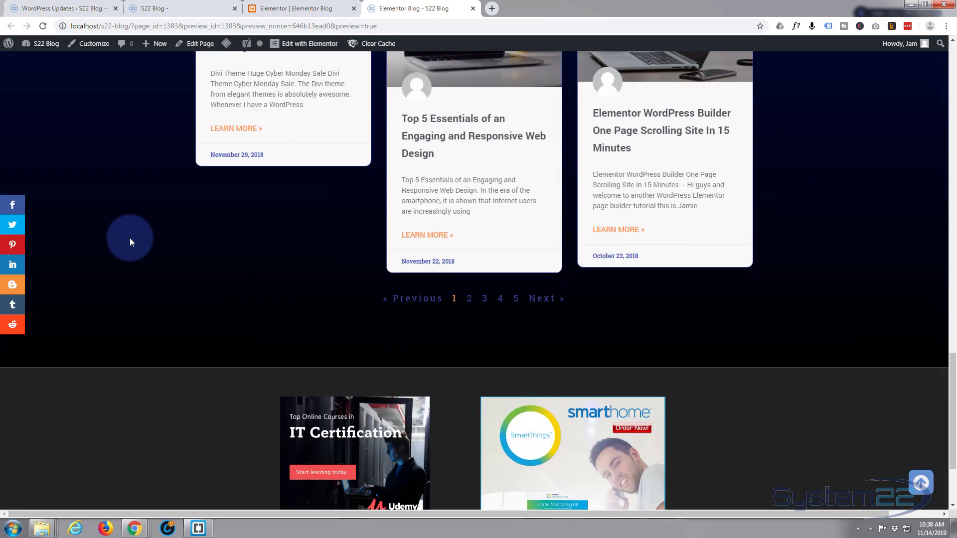
pyautogui.scroll(15, 255, 372)
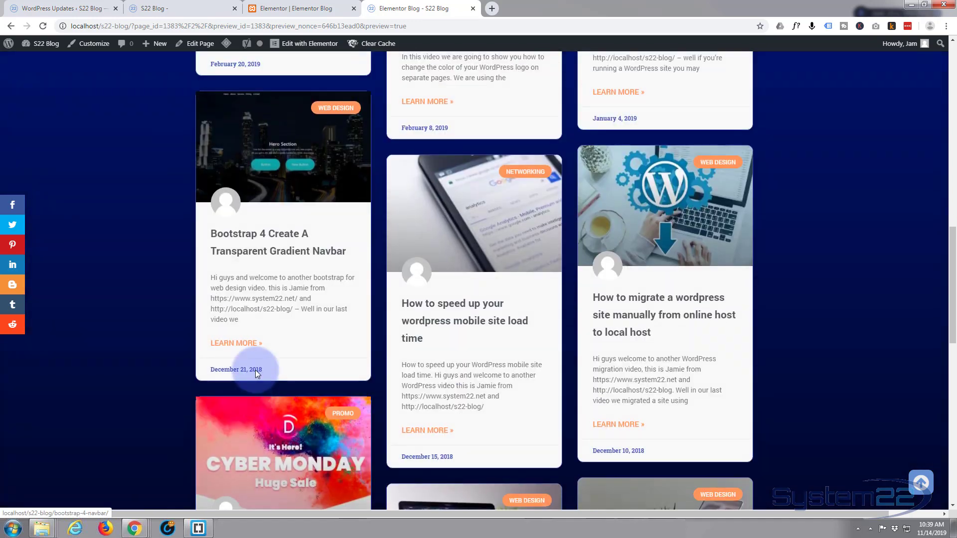
pyautogui.scroll(9, 255, 373)
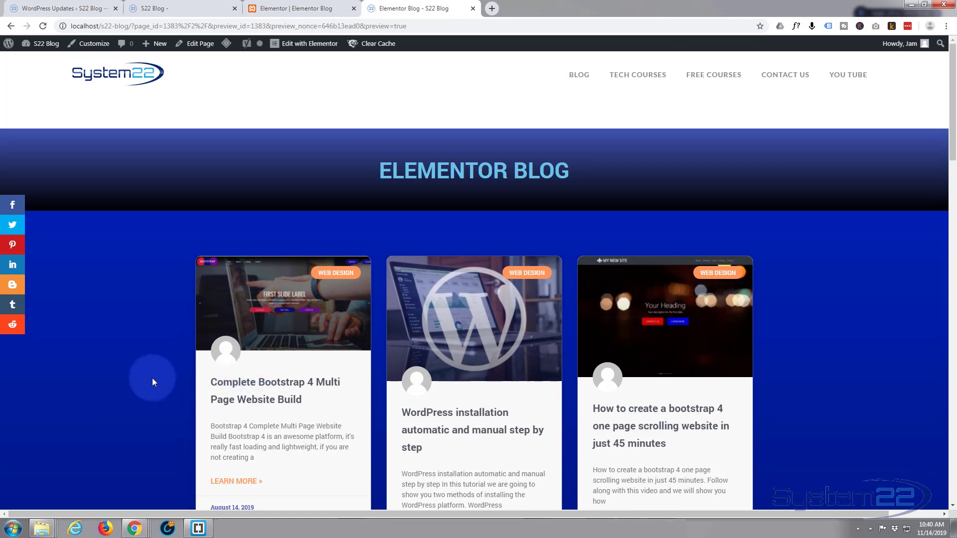
# Back in the Elementor editor, set the content width of the section containing the posts to Full Width.
pyautogui.click(293, 9)
pyautogui.scroll(3, 200, 316)
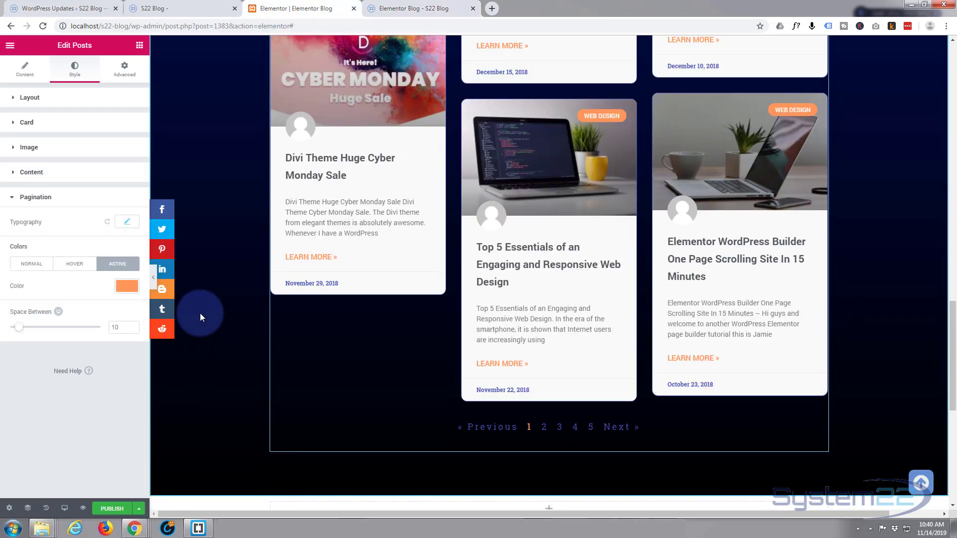
pyautogui.scroll(15, 200, 313)
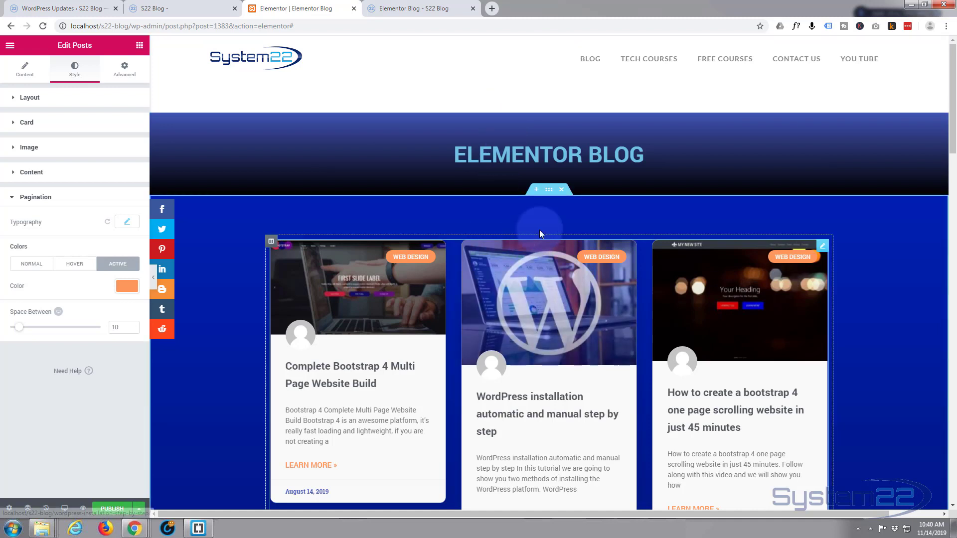
pyautogui.click(548, 196)
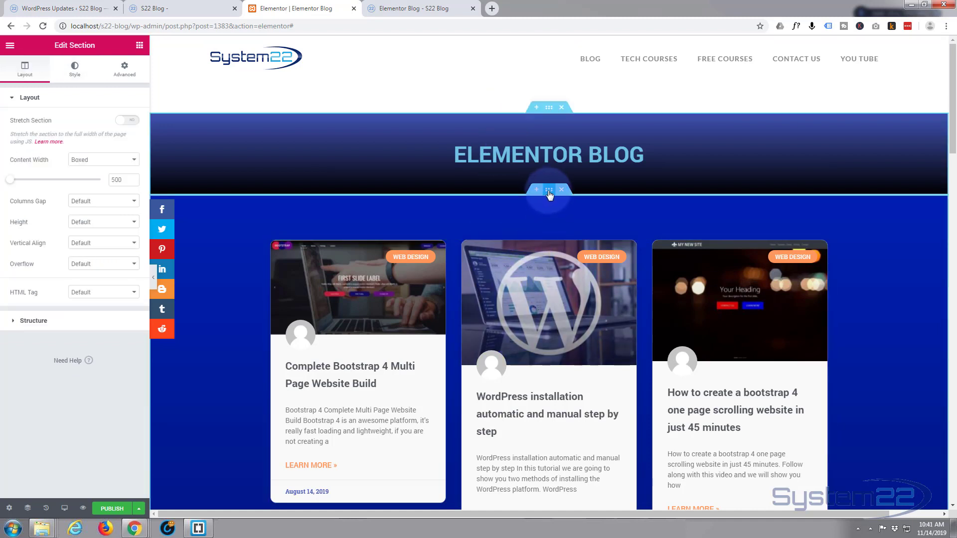
pyautogui.click(133, 160)
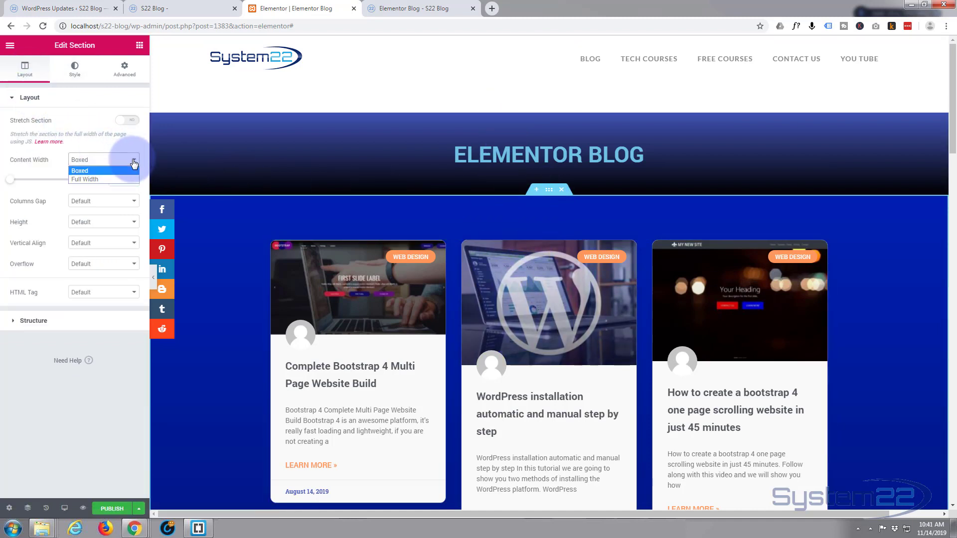
pyautogui.click(98, 179)
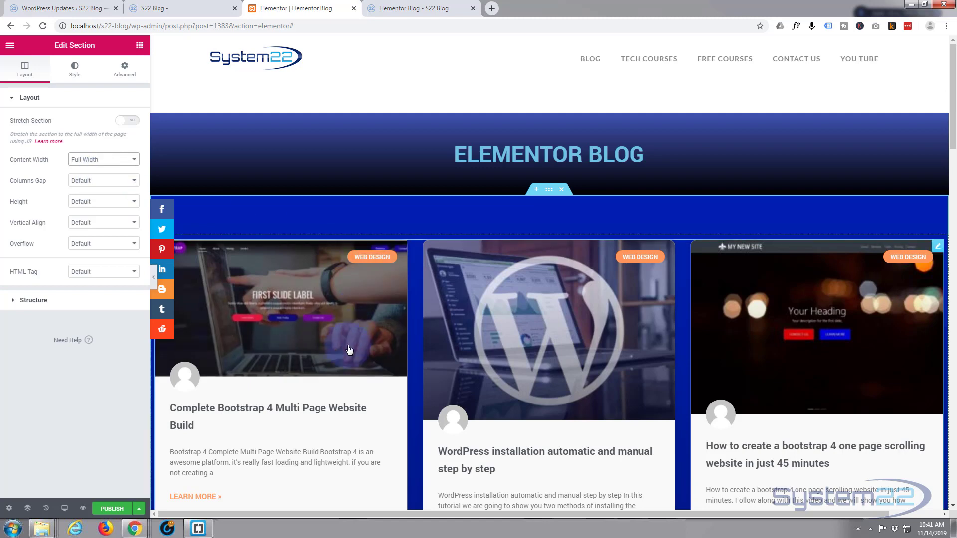
# Set the content width of the section containing the posts to Boxed.
pyautogui.click(133, 159)
pyautogui.click(103, 171)
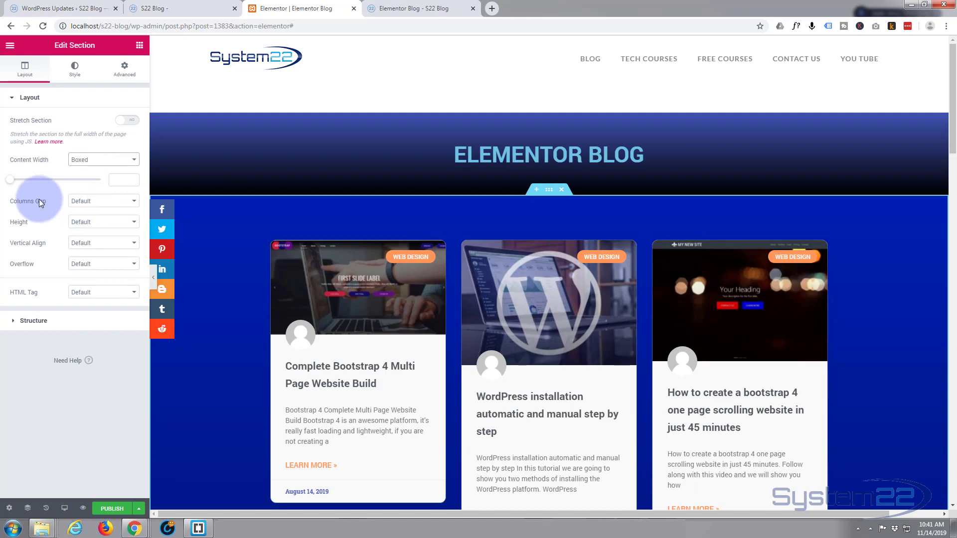
# Try a custom boxed content width of about 1407 for the posts section and clear the value again.
pyautogui.click(11, 183)
pyautogui.moveTo(11, 183); pyautogui.dragTo(90, 185)
pyautogui.doubleClick(122, 179)
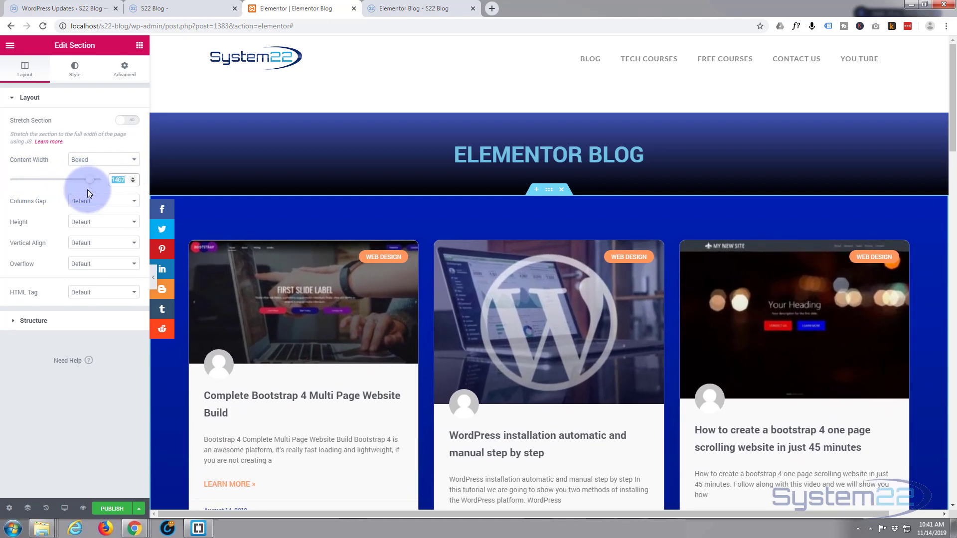
pyautogui.press('BackSpace')
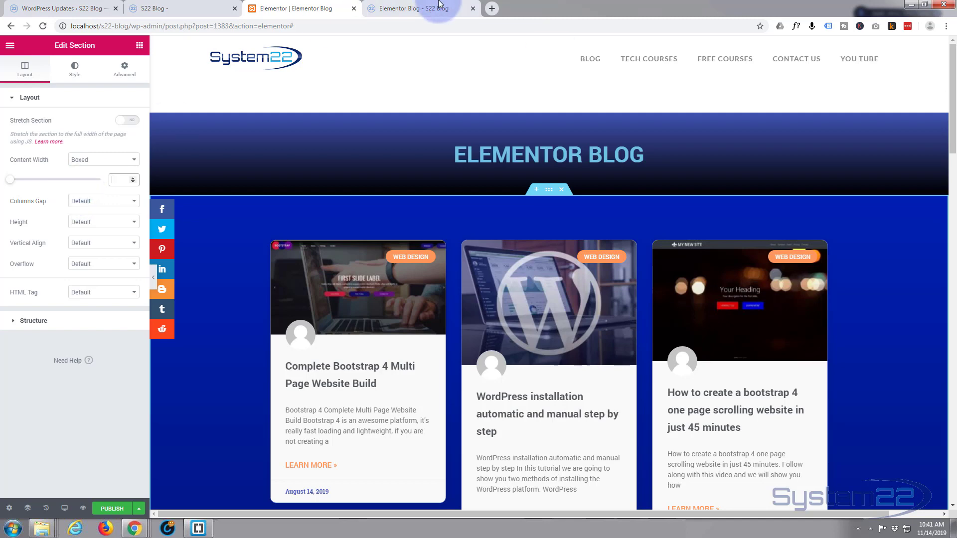
# Switch to the page preview browser tab and review the boxed post cards down to the pagination.
pyautogui.click(401, 9)
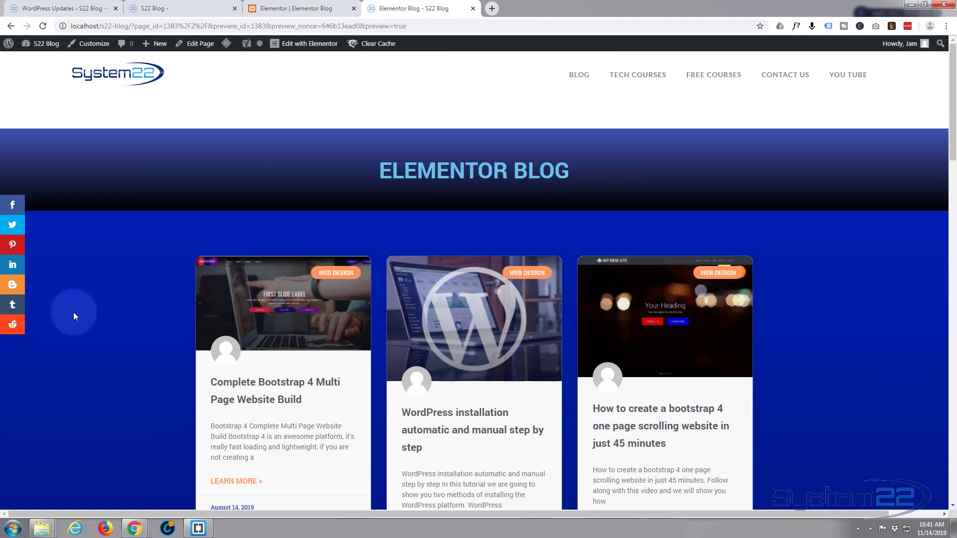
pyautogui.scroll(-3, 137, 301)
pyautogui.scroll(-10, 136, 300)
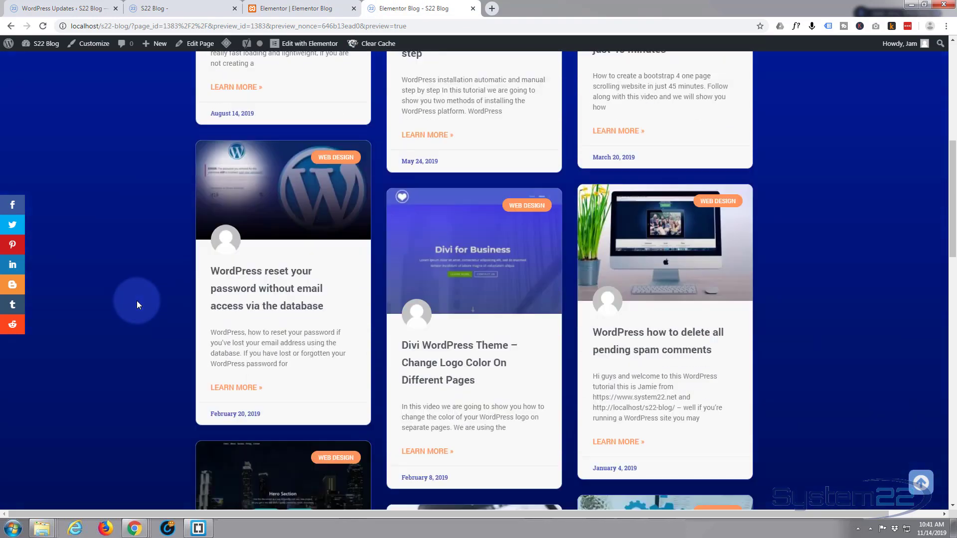
pyautogui.scroll(-9, 137, 300)
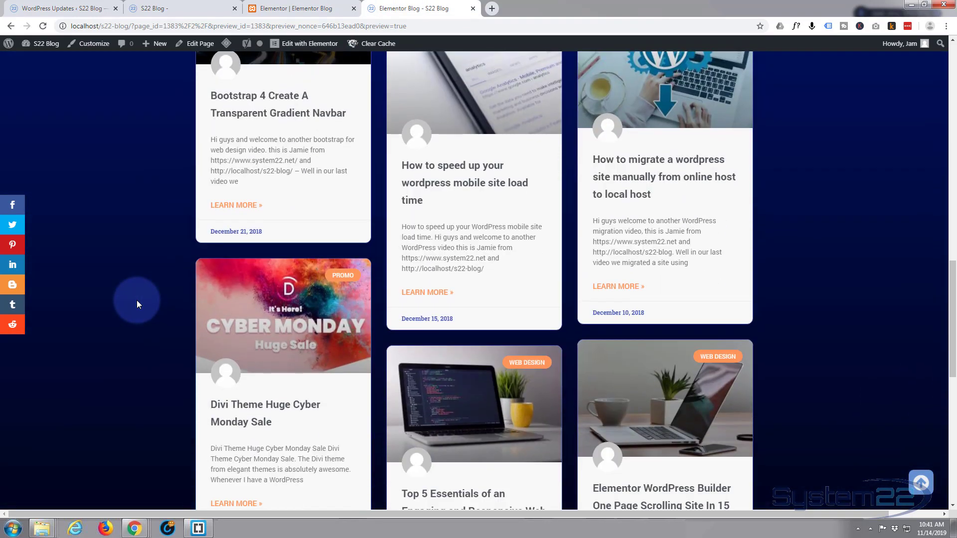
pyautogui.scroll(-1, 137, 303)
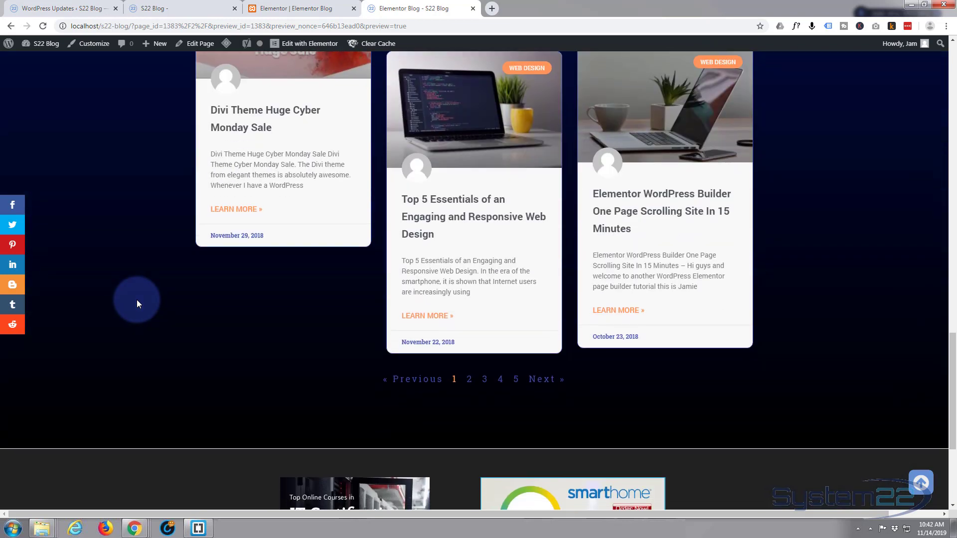